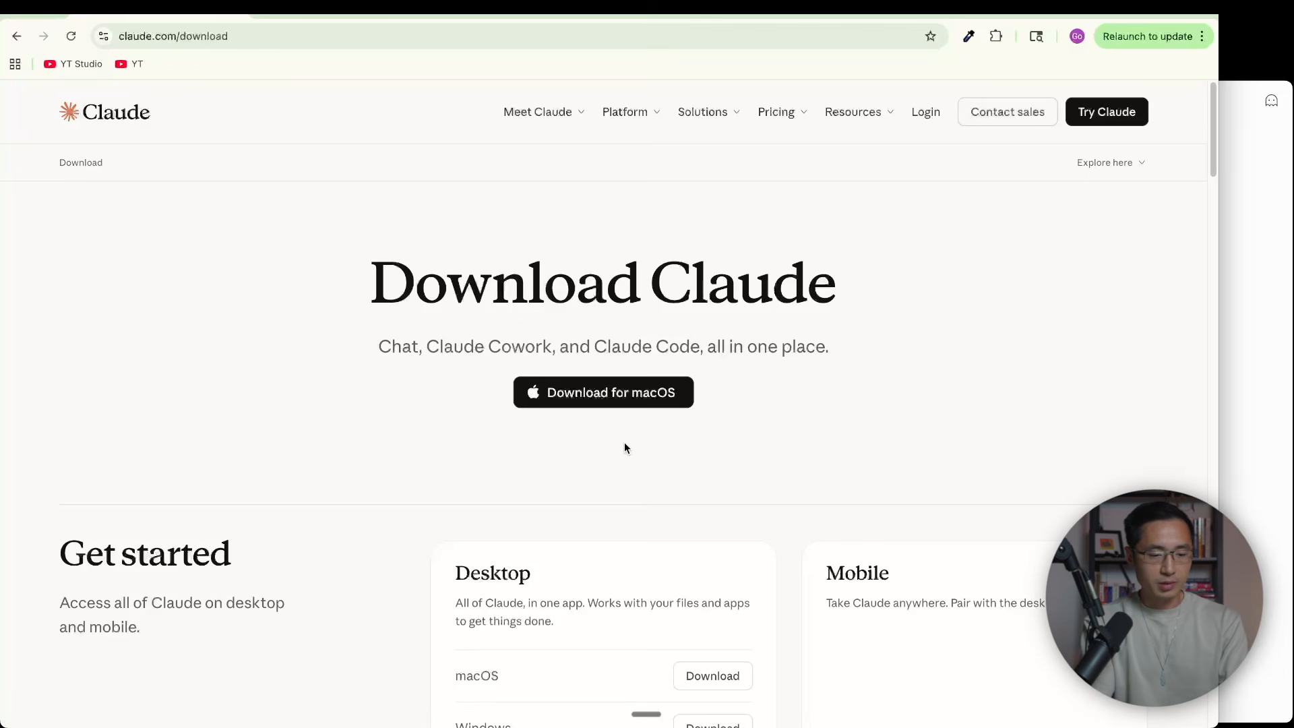
# Download the Claude desktop app for macOS and install it from Claude (1).dmg into Applications
pyautogui.click(593, 403)
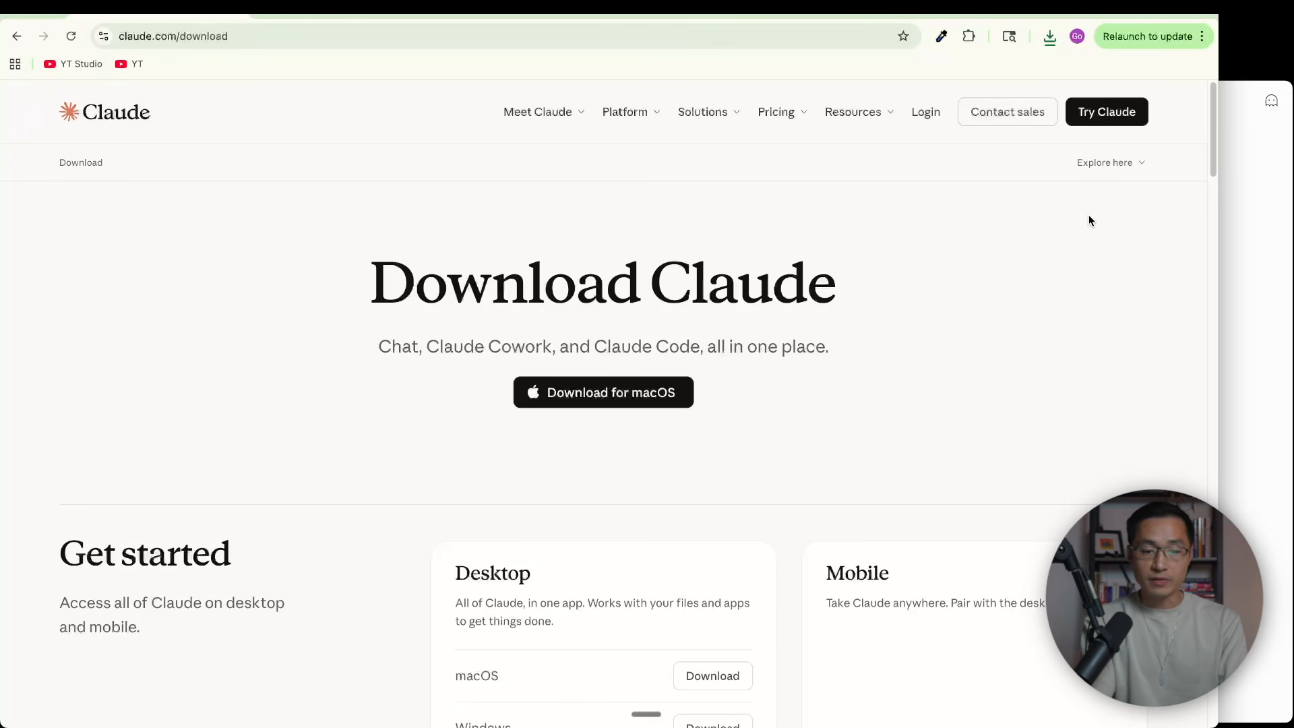
pyautogui.click(1117, 115)
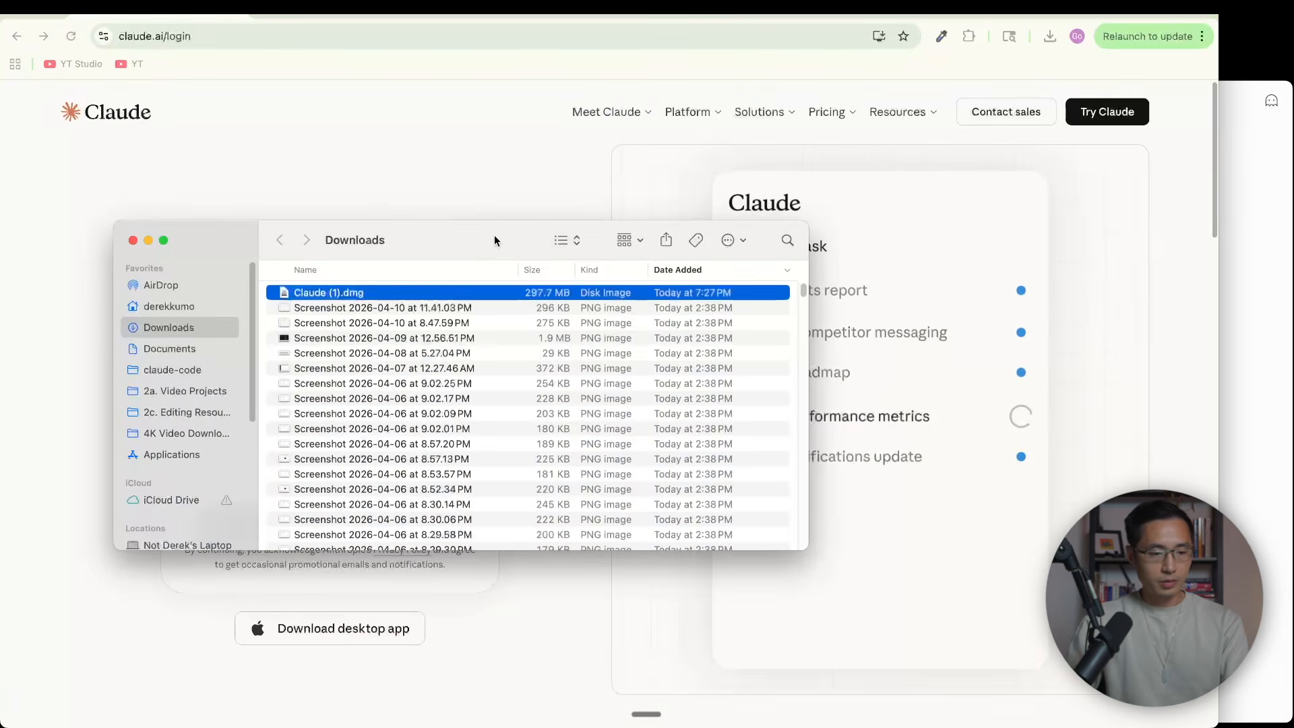
pyautogui.moveTo(494, 240); pyautogui.dragTo(785, 247)
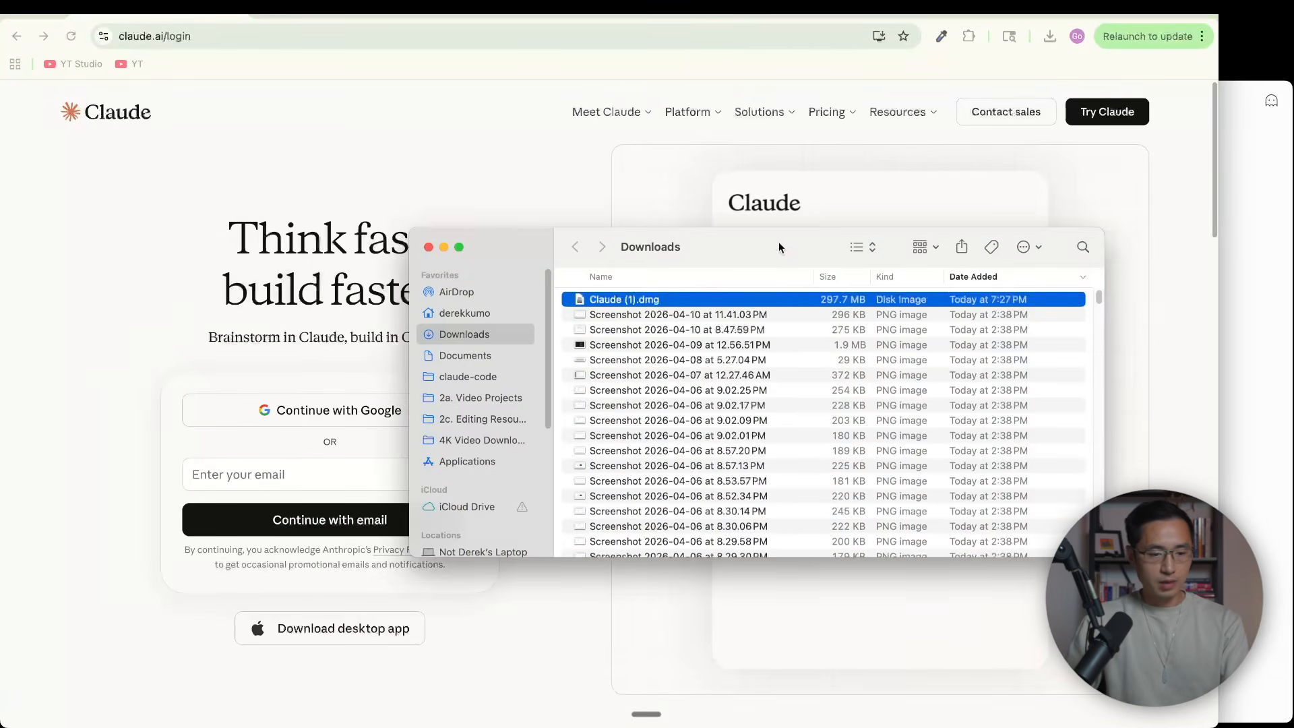
pyautogui.doubleClick(626, 300)
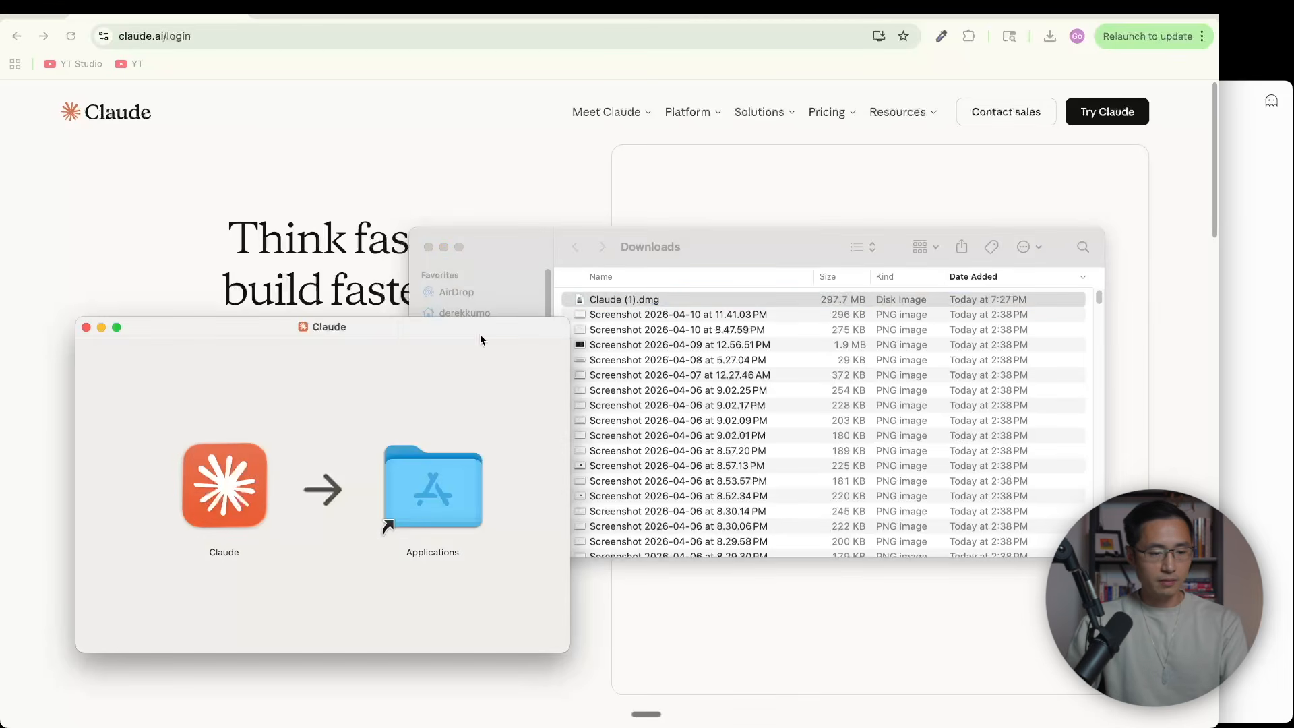
pyautogui.moveTo(226, 484); pyautogui.dragTo(423, 492)
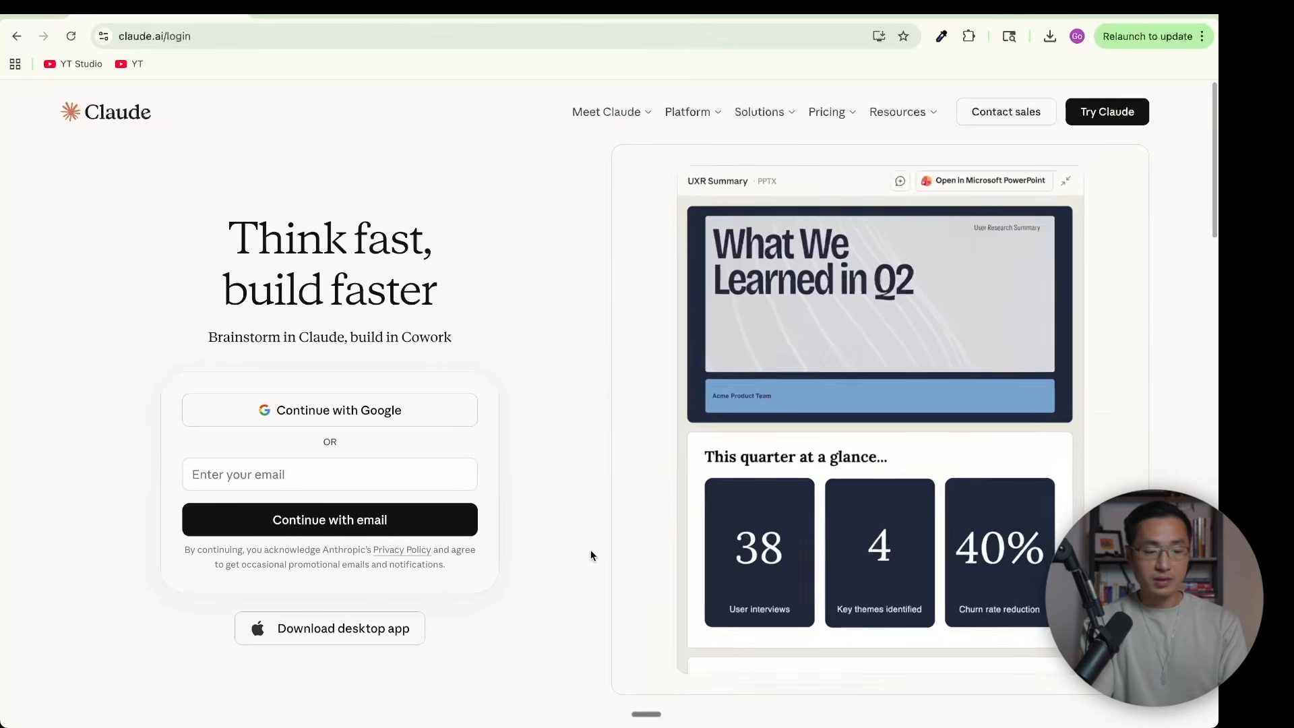
# Open the Claude desktop app in Cowork mode and take a brief look at its chat and project search
pyautogui.moveTo(903, 706)
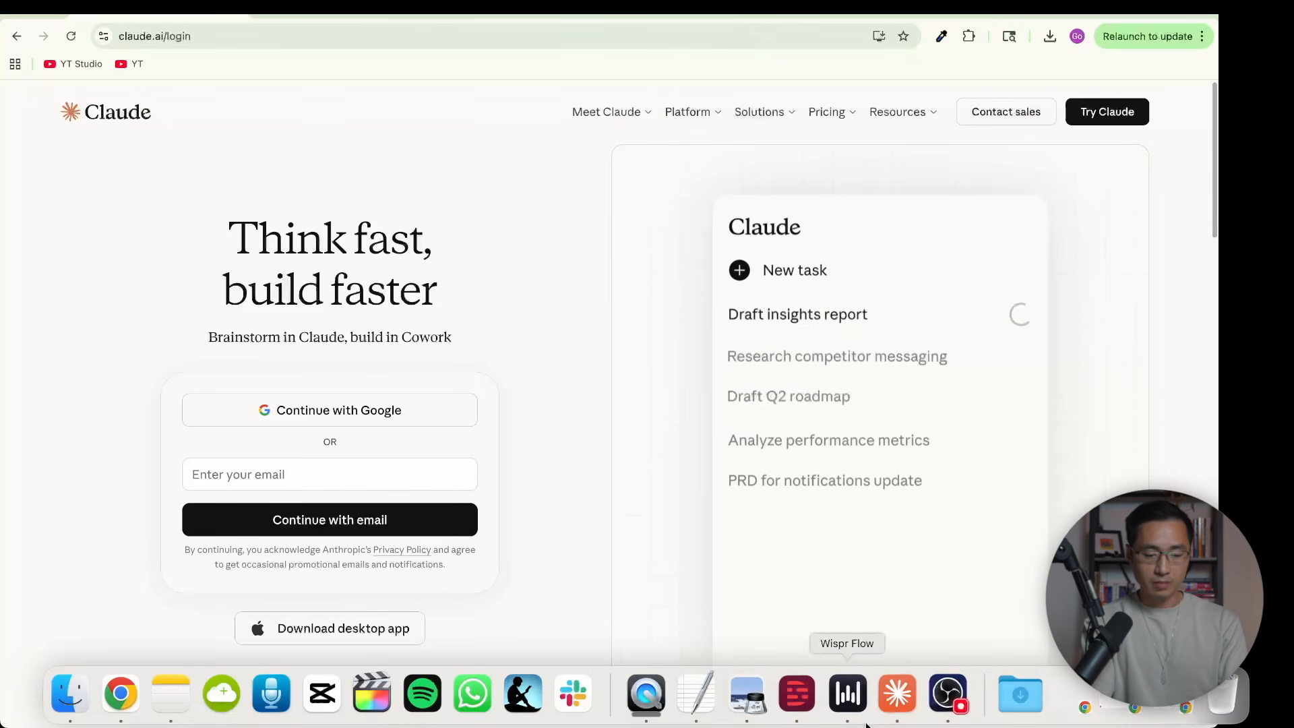
pyautogui.click(902, 706)
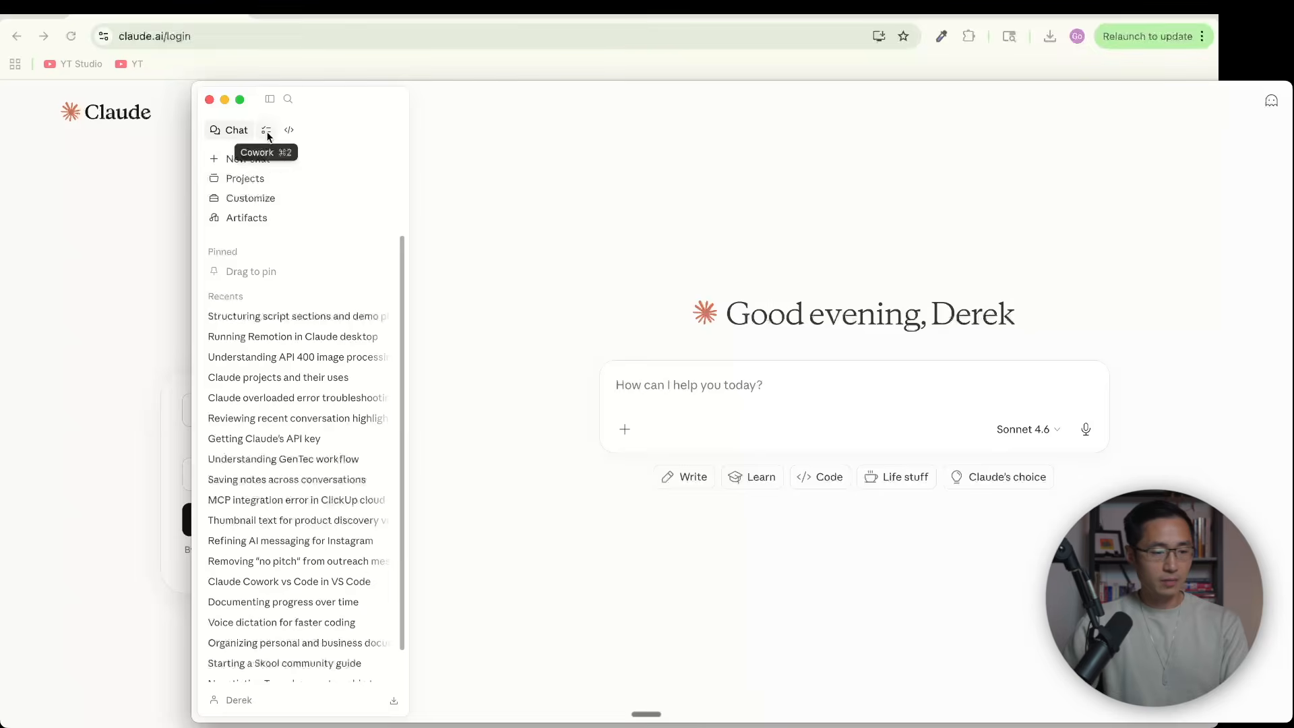
pyautogui.click(266, 130)
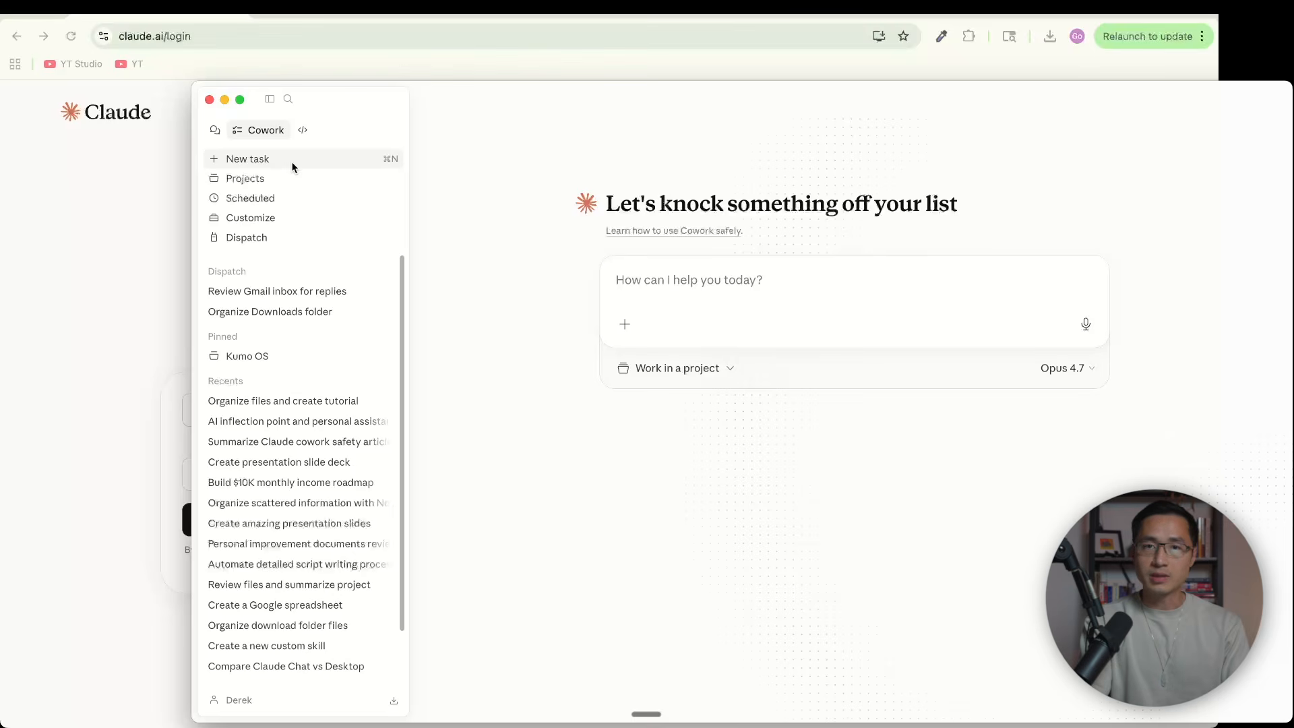
pyautogui.click(288, 99)
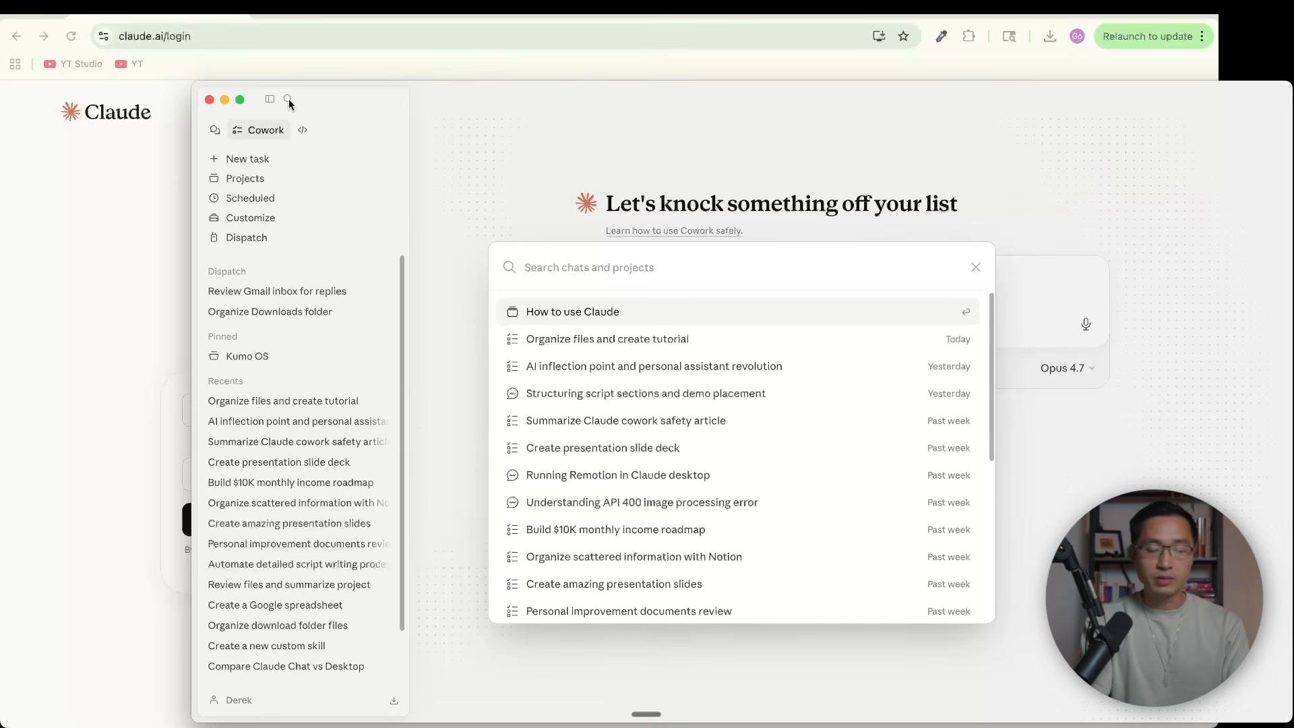
pyautogui.click(276, 176)
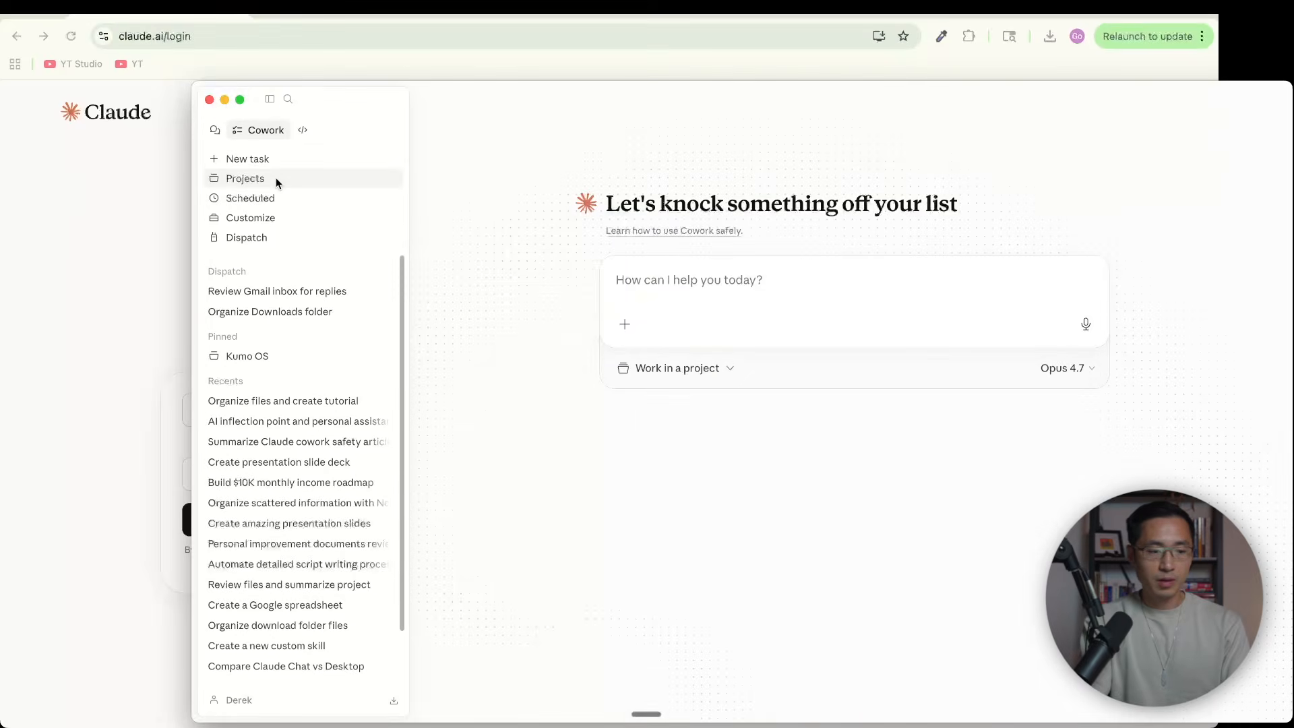
# Create a new Cowork project from scratch named "Example Project"
pyautogui.click(276, 177)
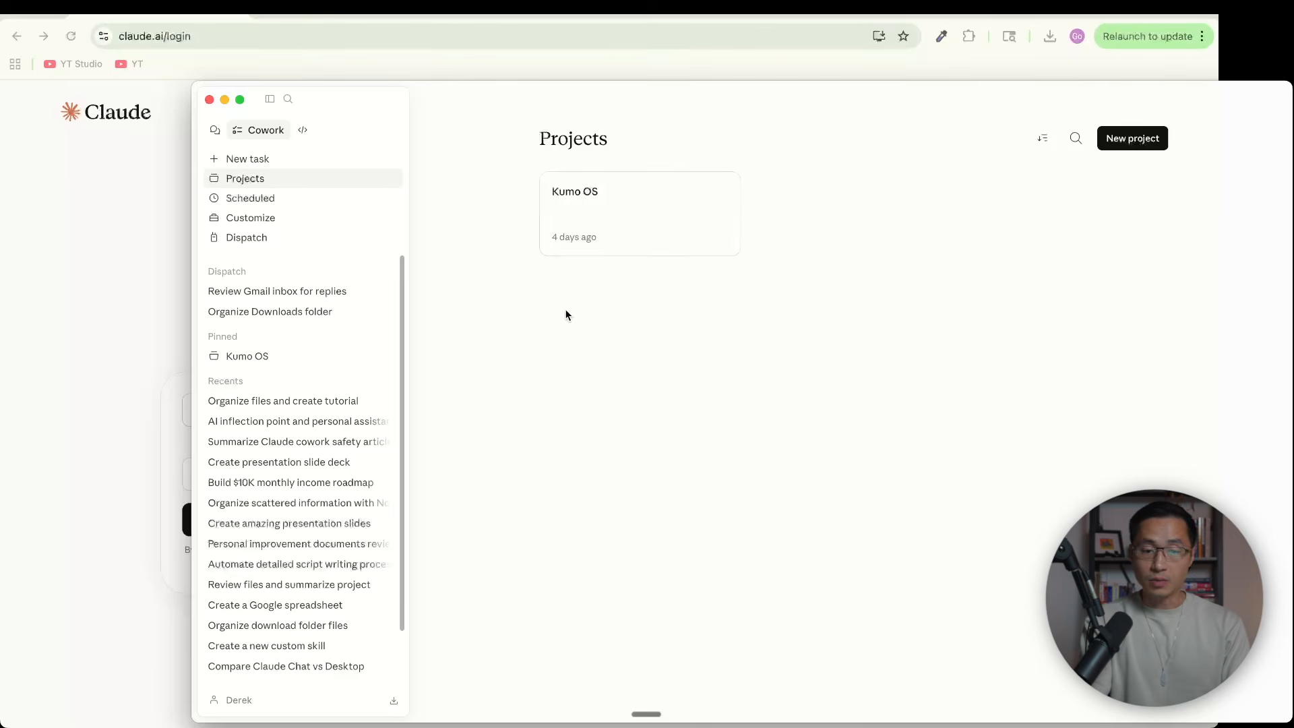
pyautogui.click(1134, 143)
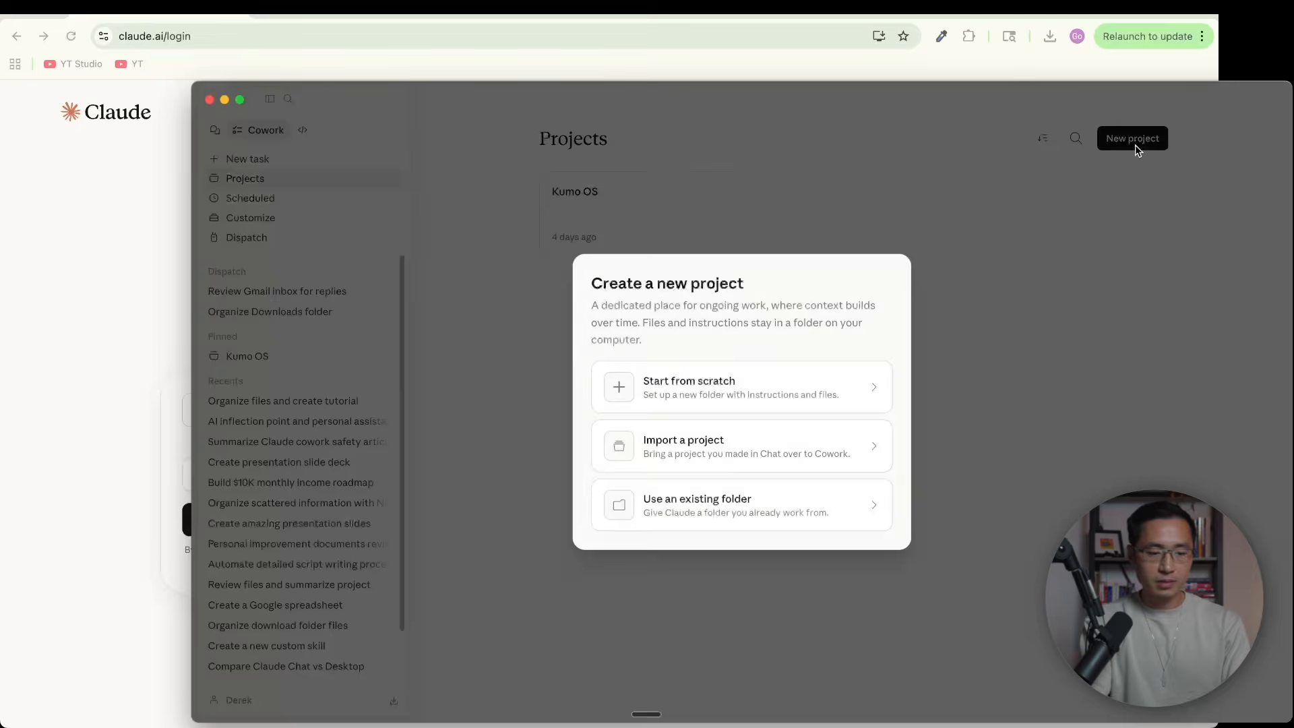
pyautogui.click(781, 393)
pyautogui.write('Example')
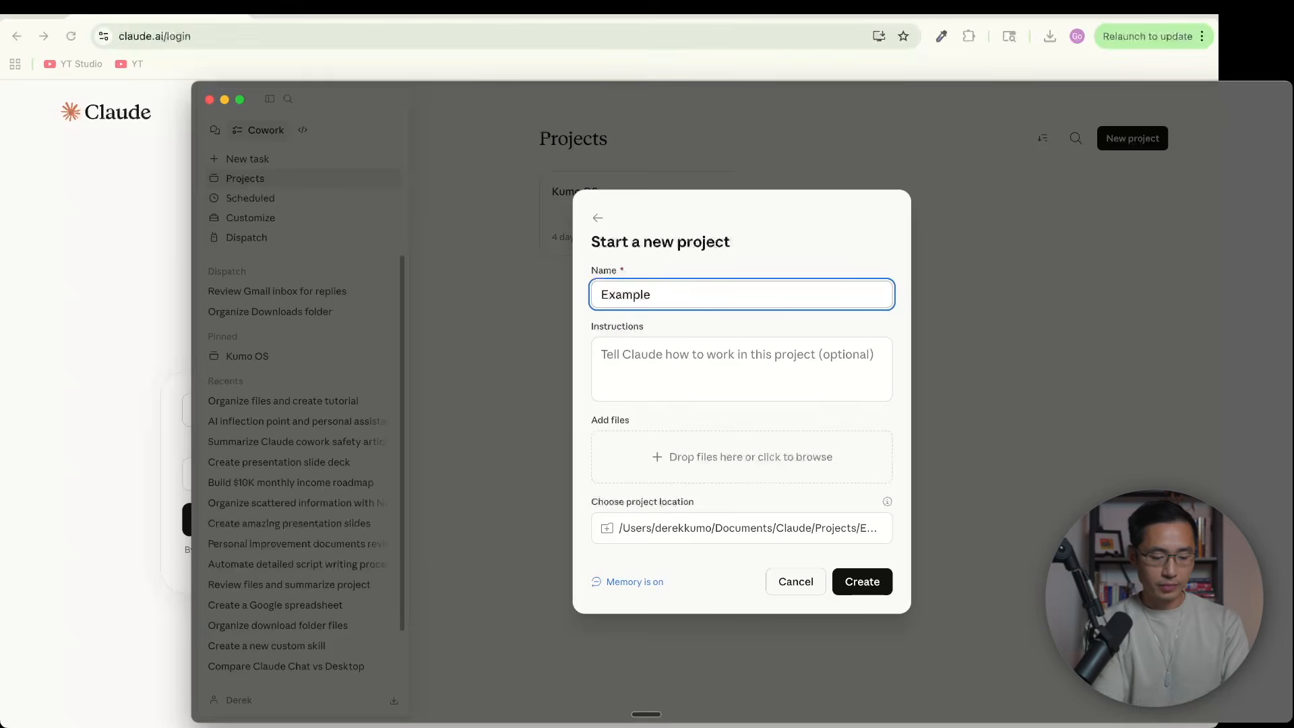
pyautogui.write(' Project')
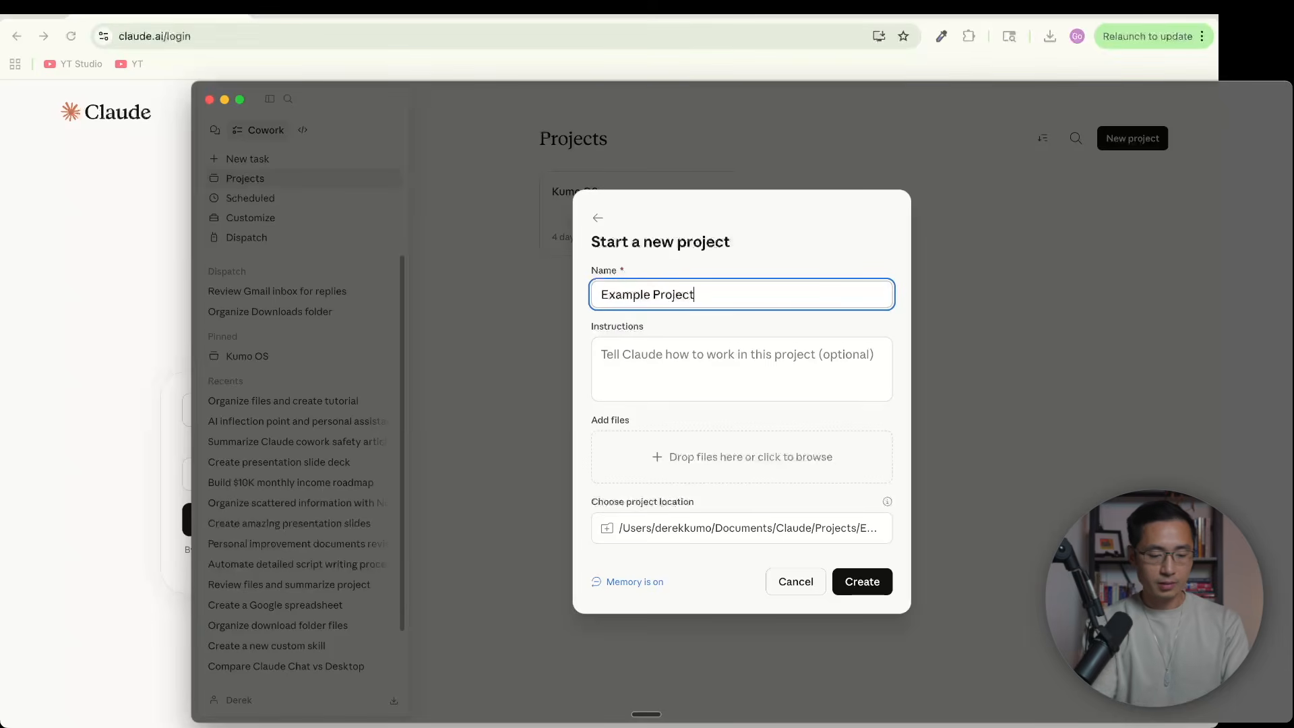
pyautogui.click(863, 586)
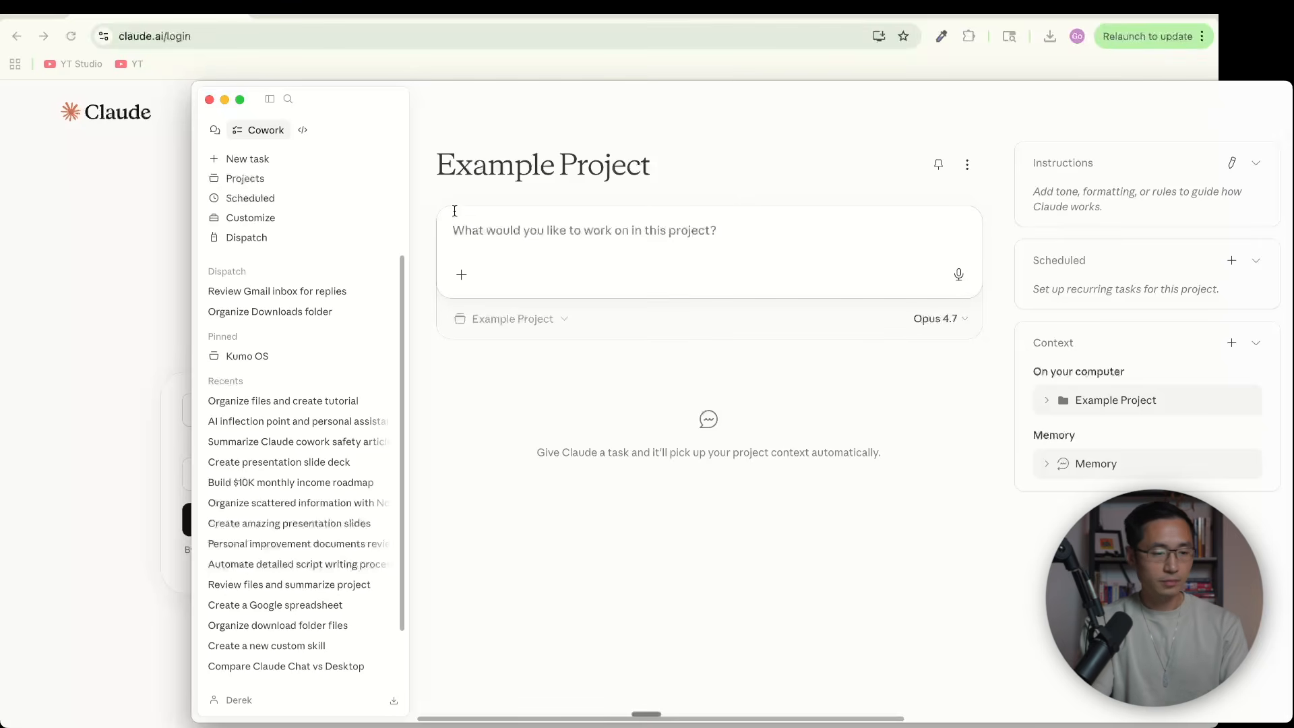
# Look over the scheduled tasks page and the skills and connectors available for customizing Claude
pyautogui.click(317, 197)
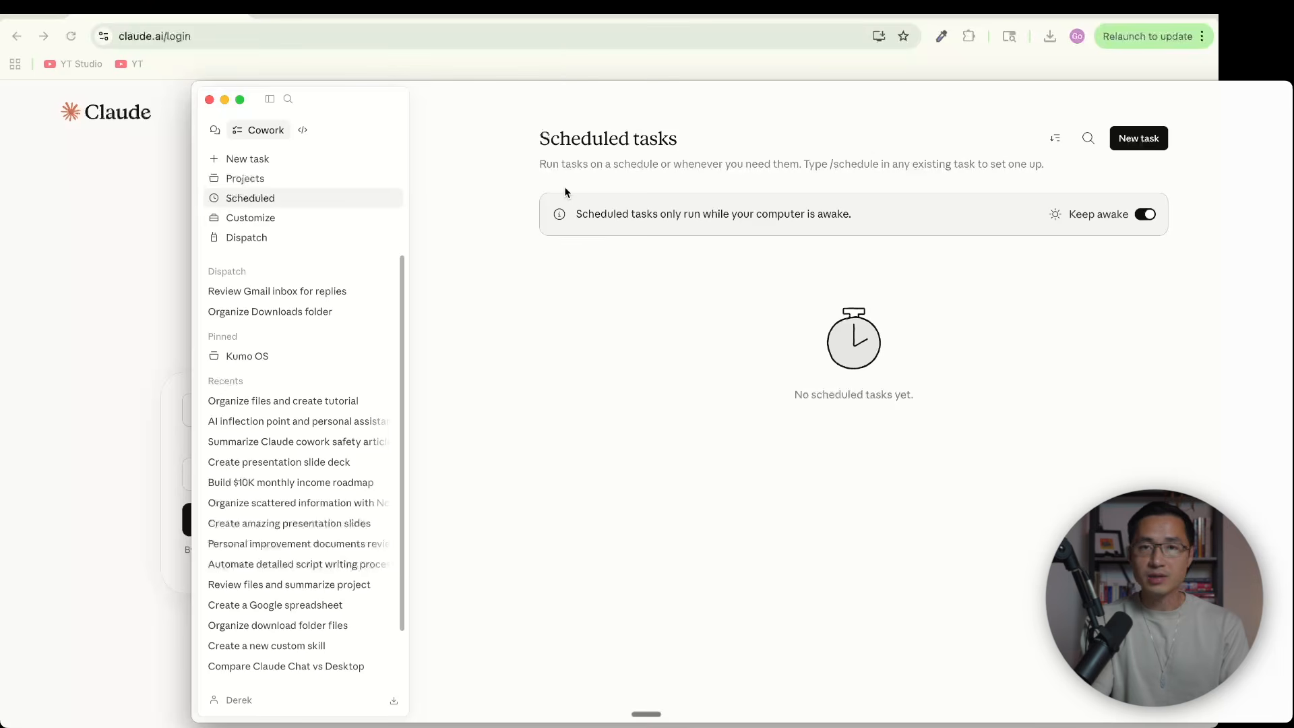
pyautogui.click(329, 213)
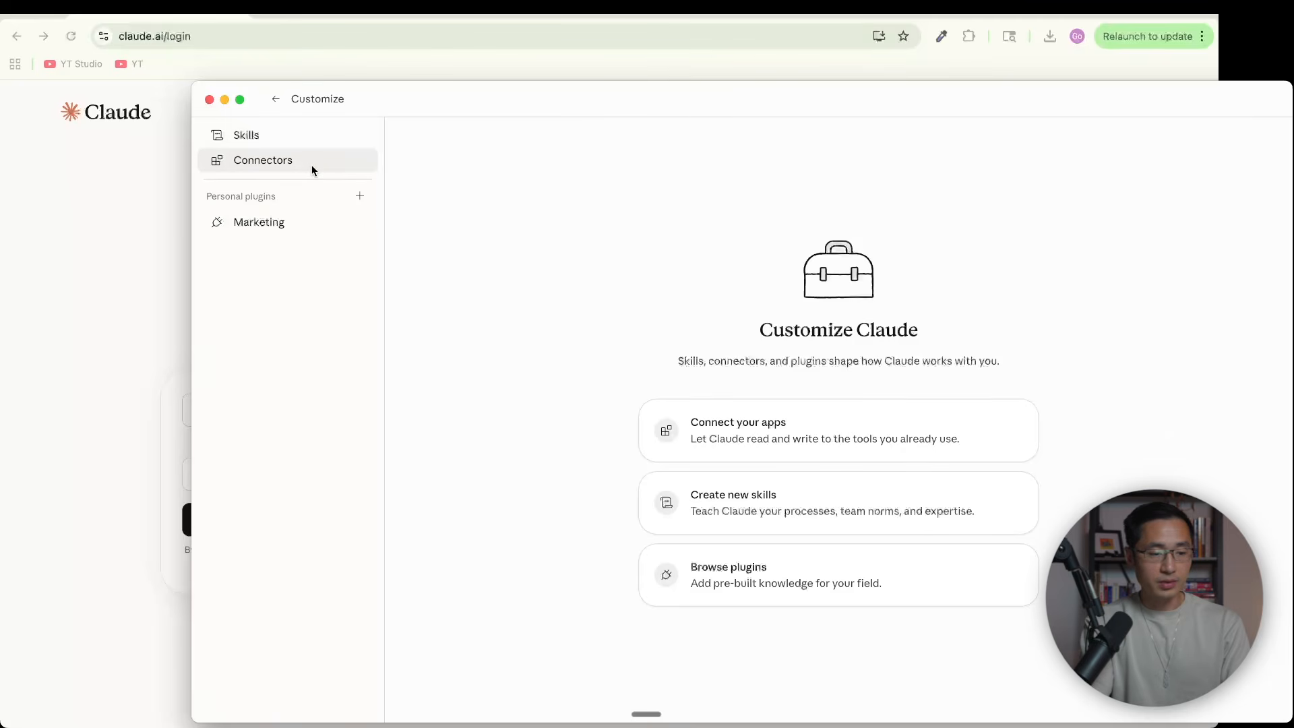
pyautogui.click(293, 137)
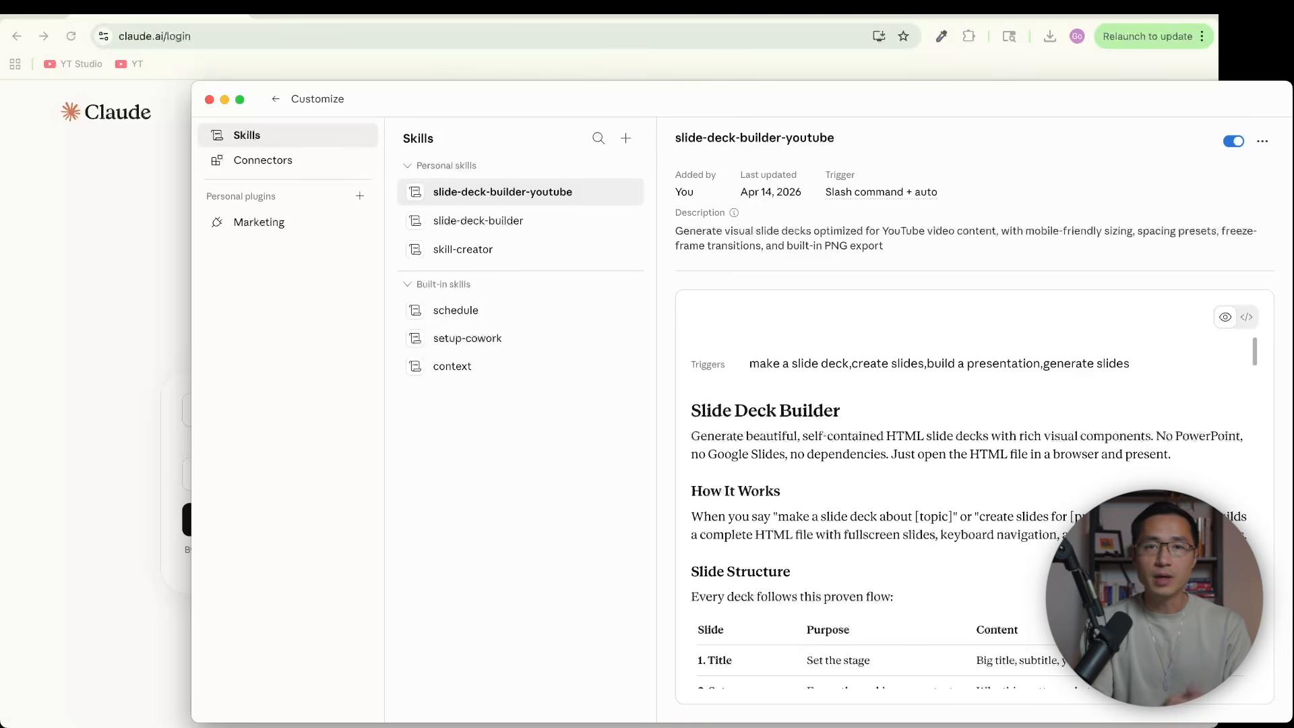
pyautogui.click(281, 167)
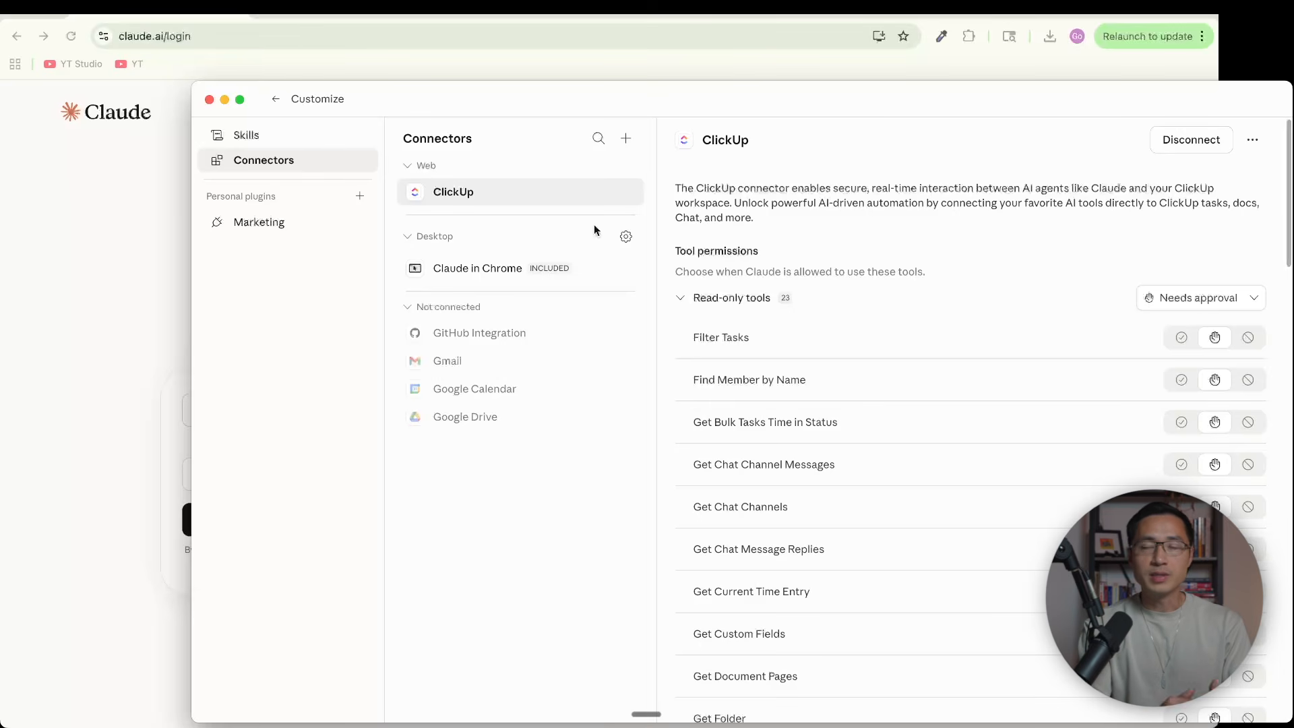
pyautogui.click(274, 100)
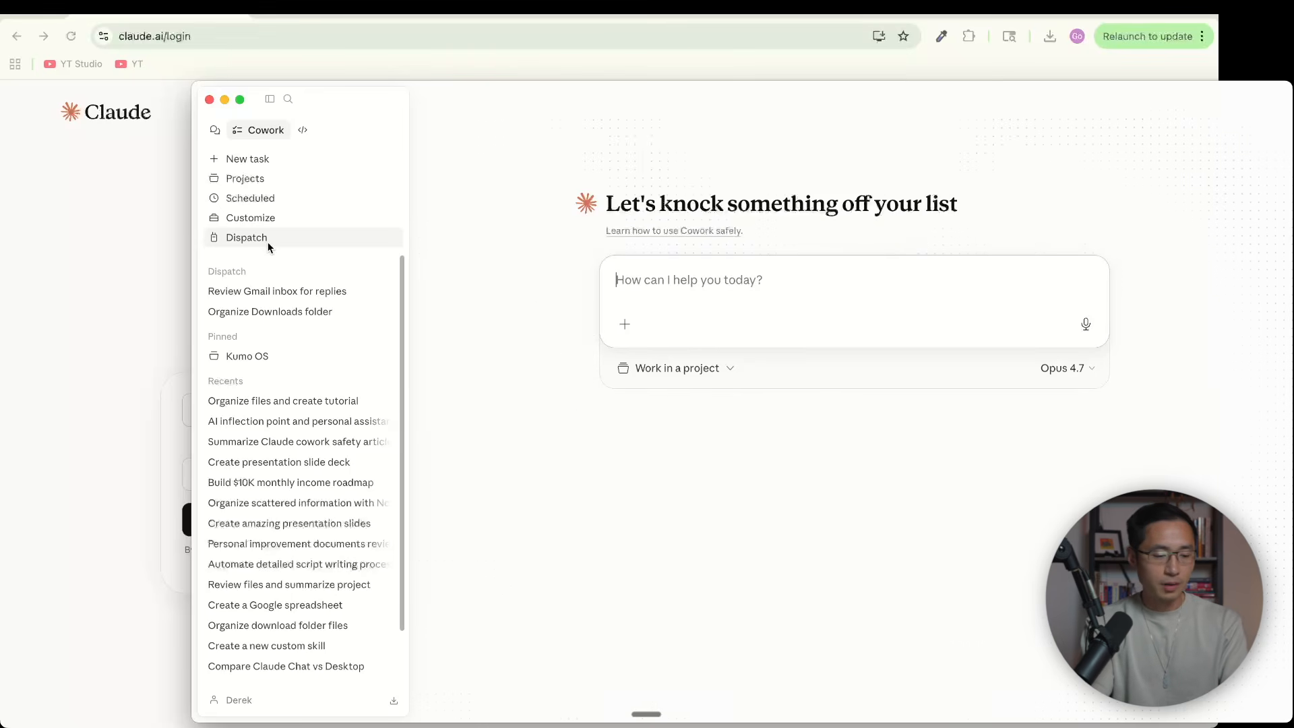
# Review the memory and tool access options in the Capabilities settings
pyautogui.click(244, 702)
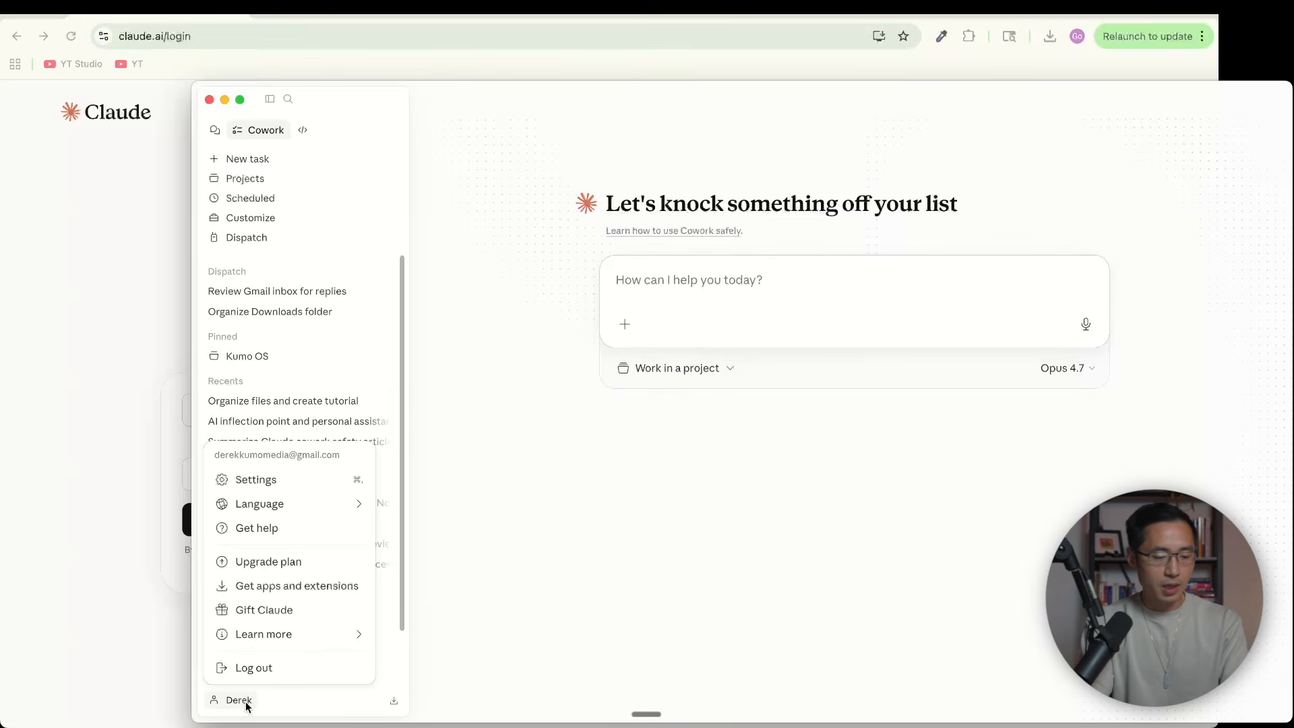
pyautogui.click(261, 481)
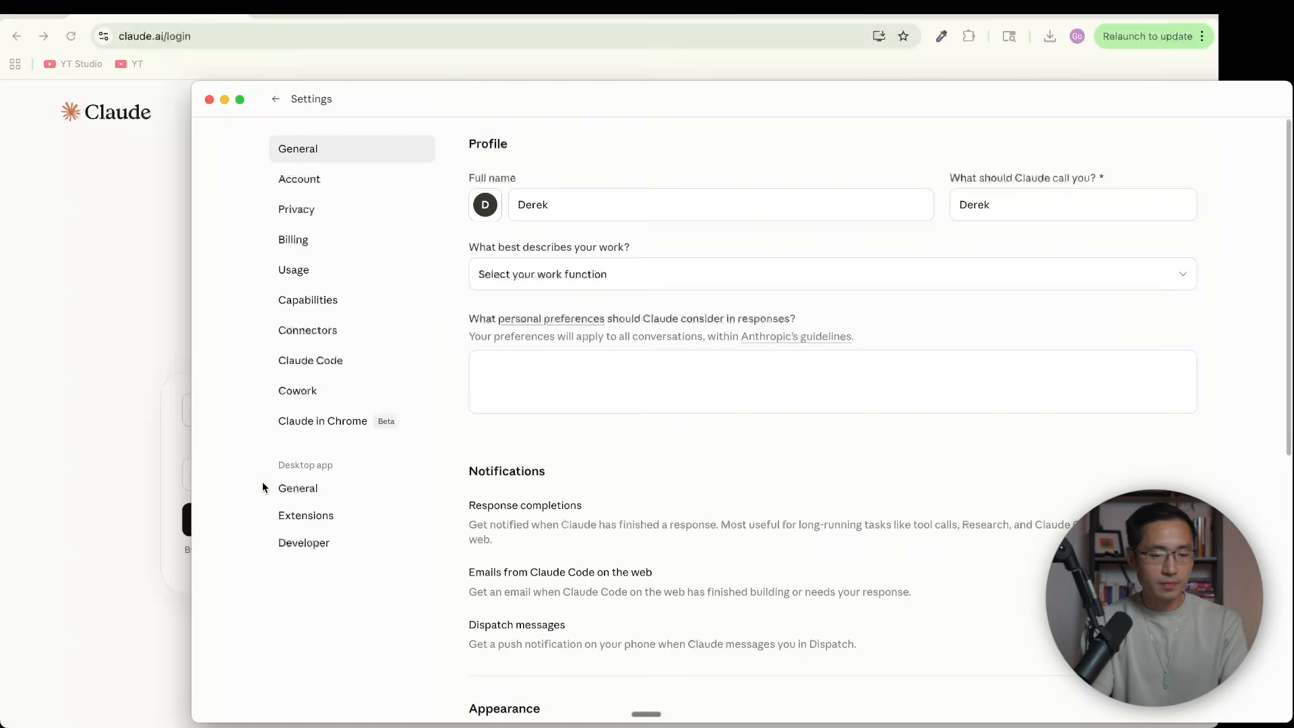
pyautogui.click(332, 303)
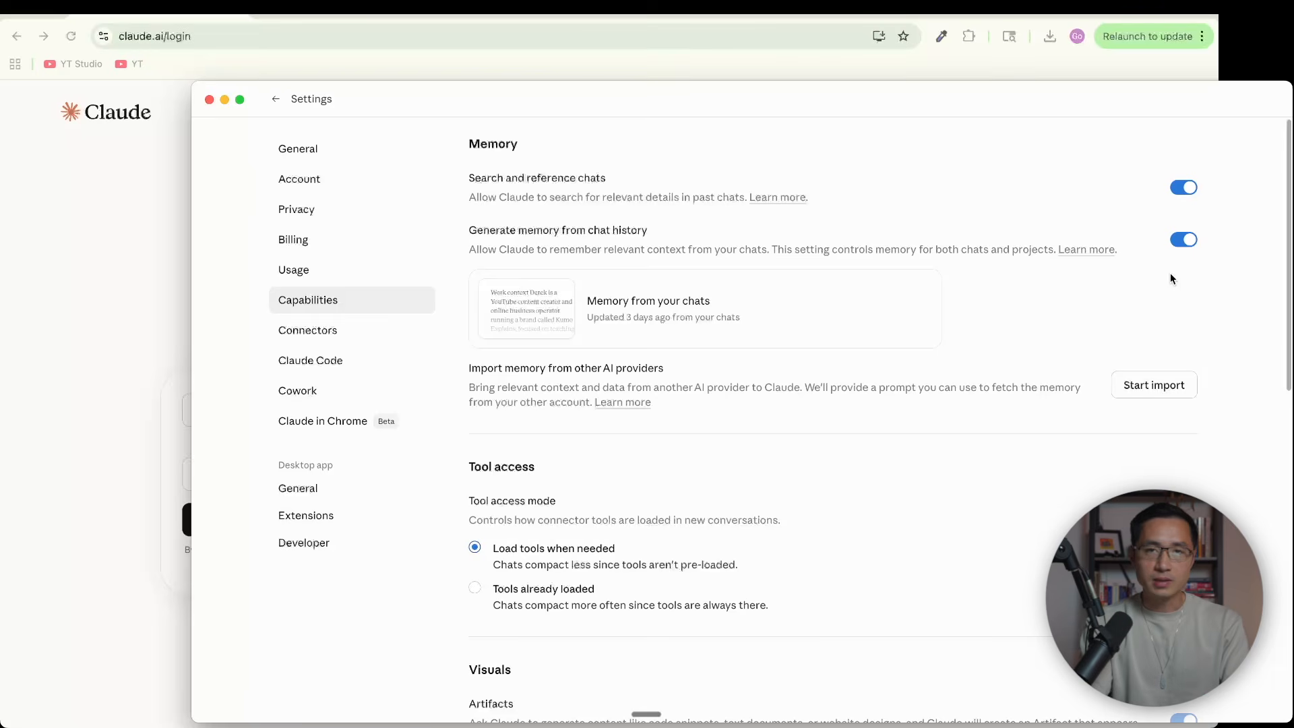
pyautogui.scroll(-3, 1169, 274)
pyautogui.scroll(-4, 1170, 278)
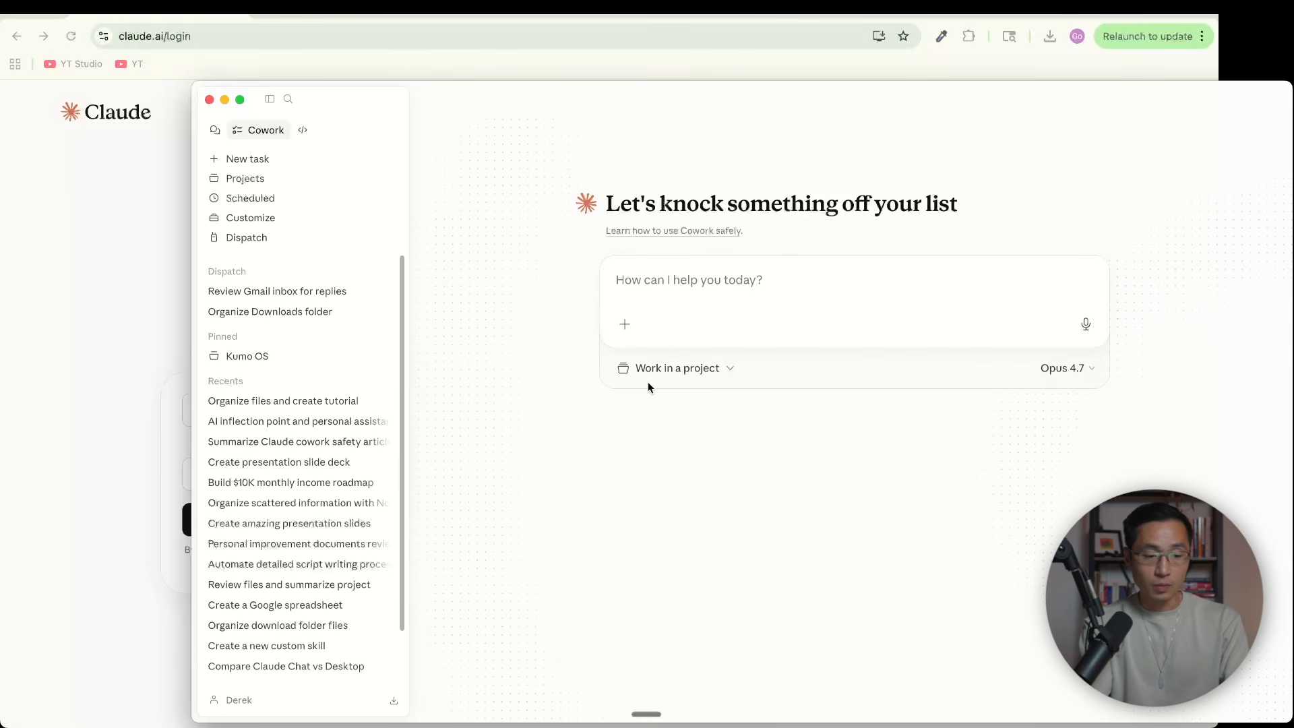
# Set Downloads as the task's working folder with file changes allowed, and look over its files in Finder
pyautogui.click(723, 374)
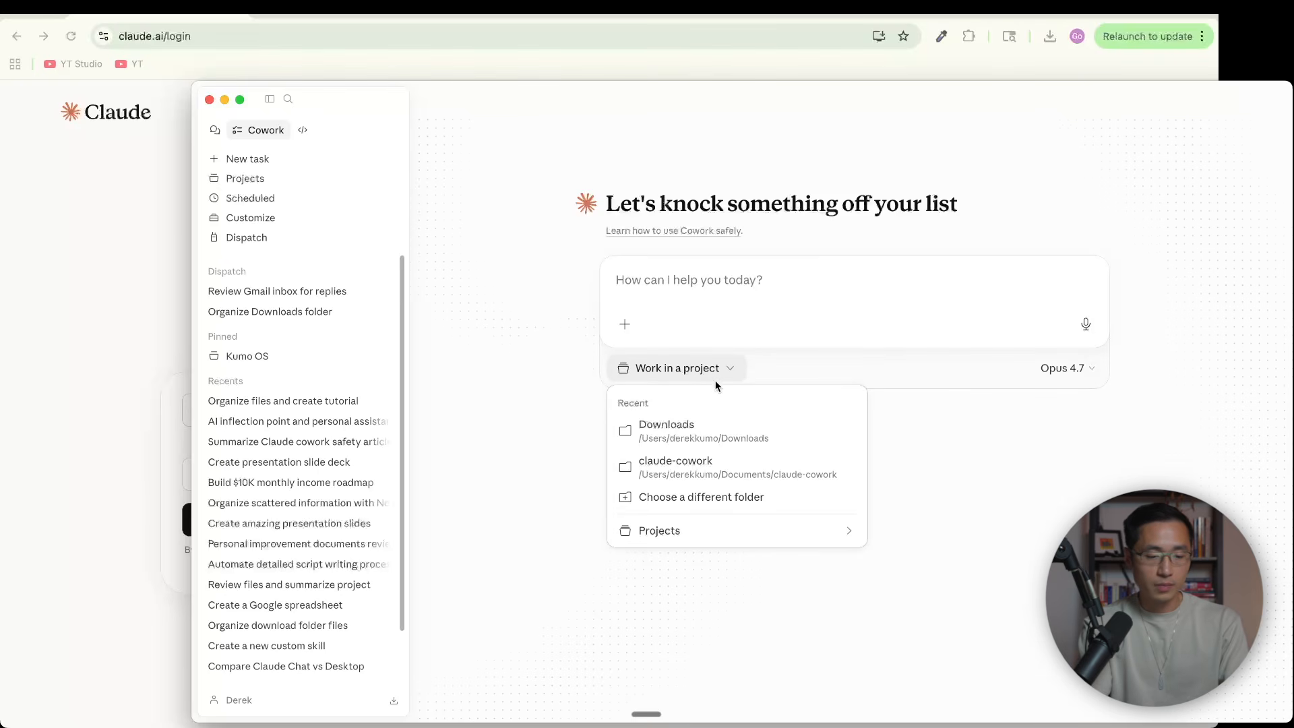
pyautogui.click(706, 434)
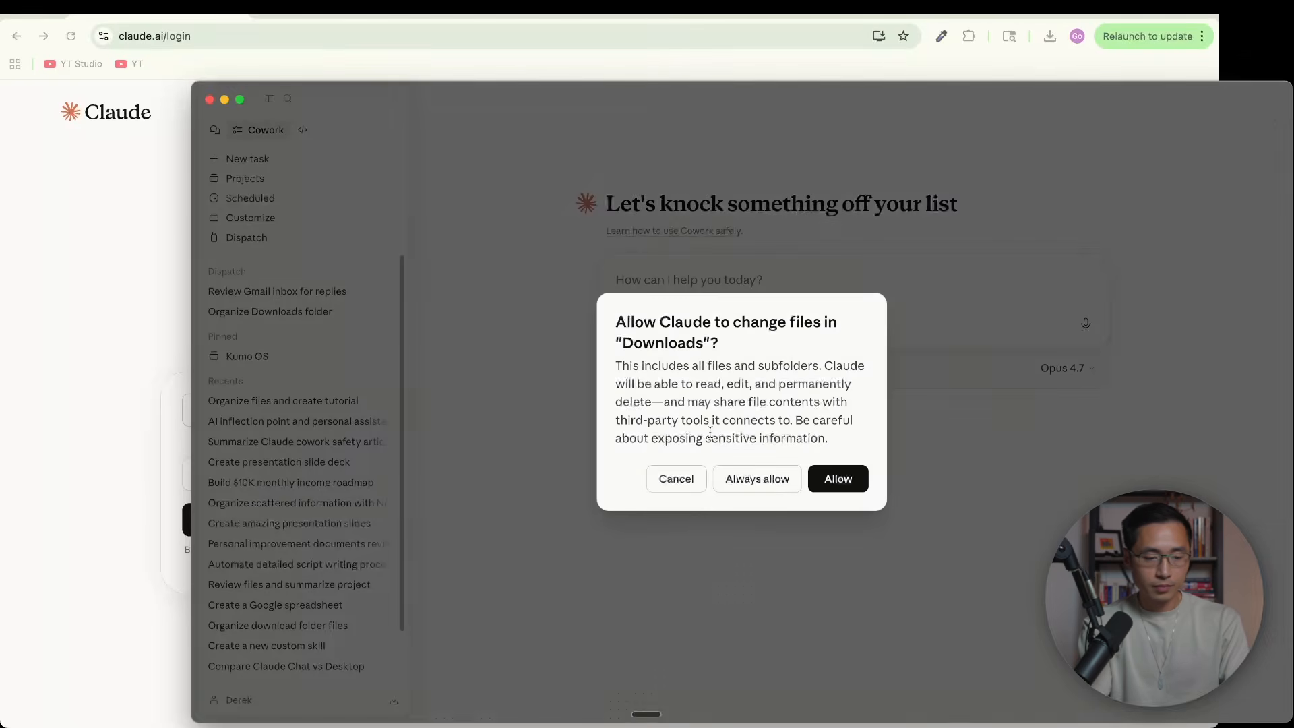
pyautogui.click(841, 481)
pyautogui.press('super+Tab')
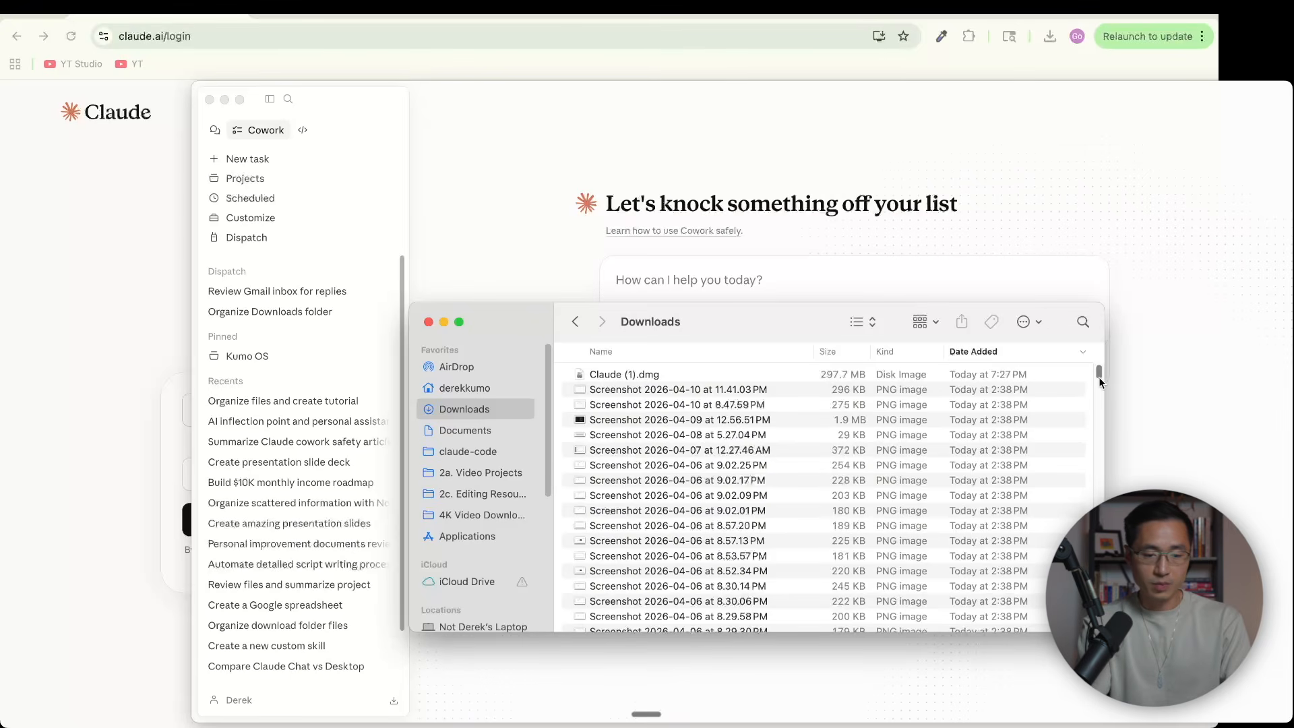
pyautogui.moveTo(1097, 374); pyautogui.dragTo(1099, 421)
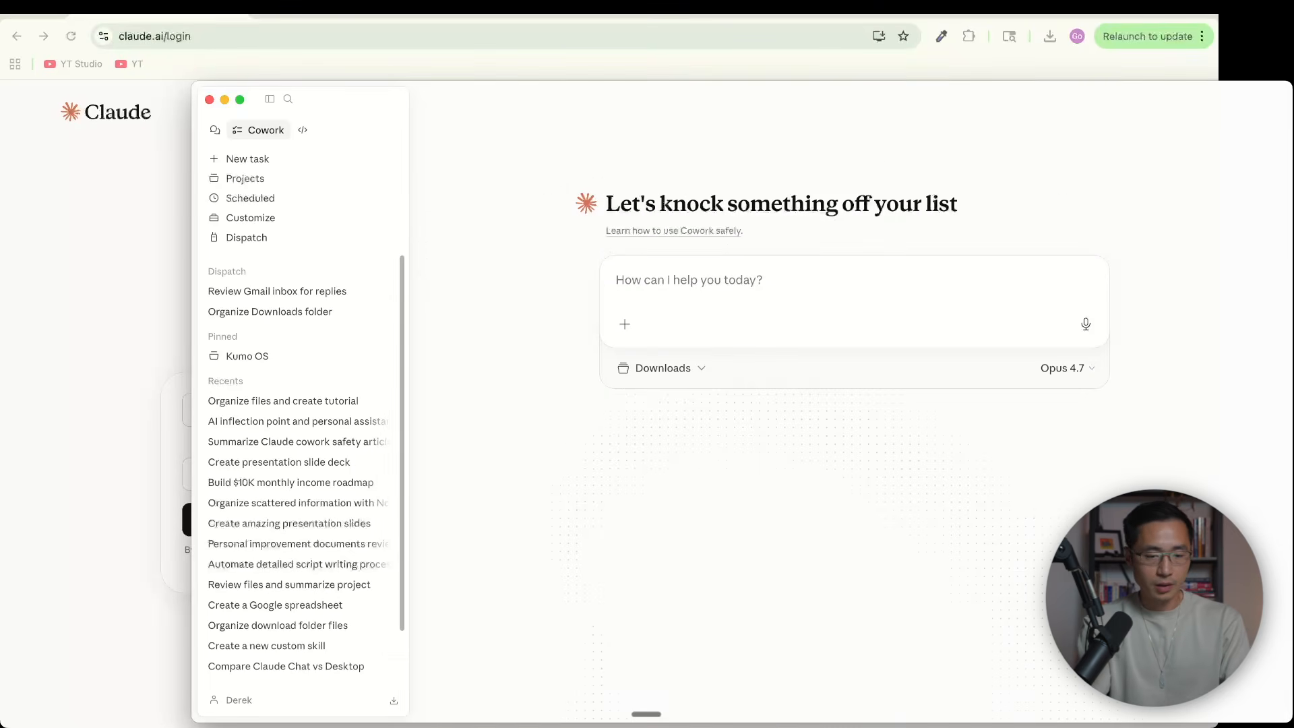
# Set the model for the new Cowork task to Sonnet 4.6
pyautogui.click(1061, 368)
pyautogui.click(1061, 371)
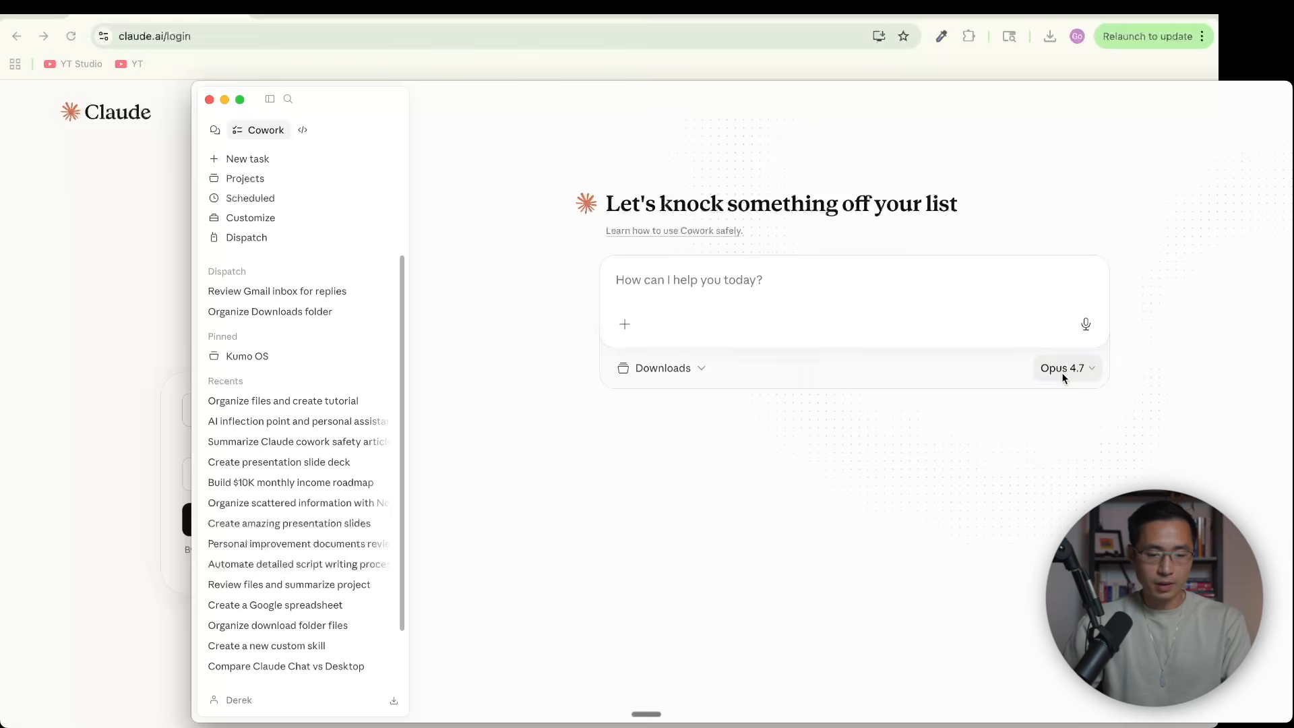
pyautogui.click(1064, 372)
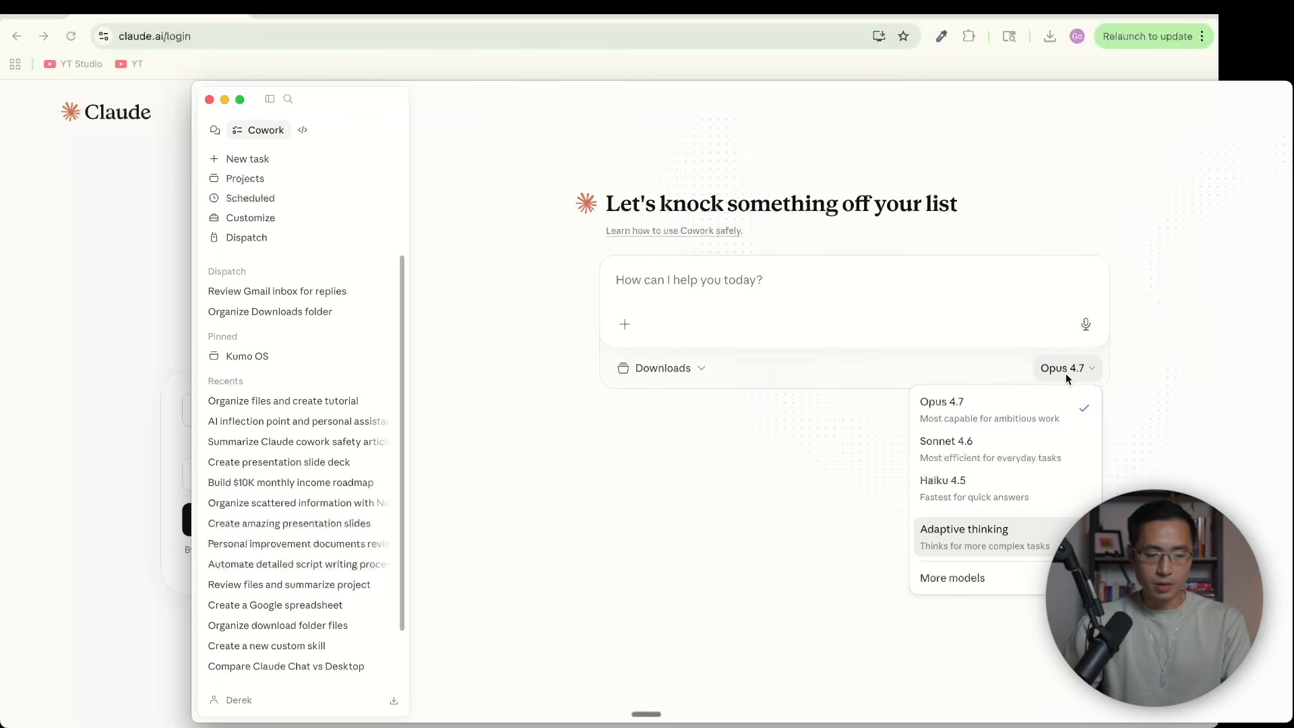
pyautogui.click(967, 450)
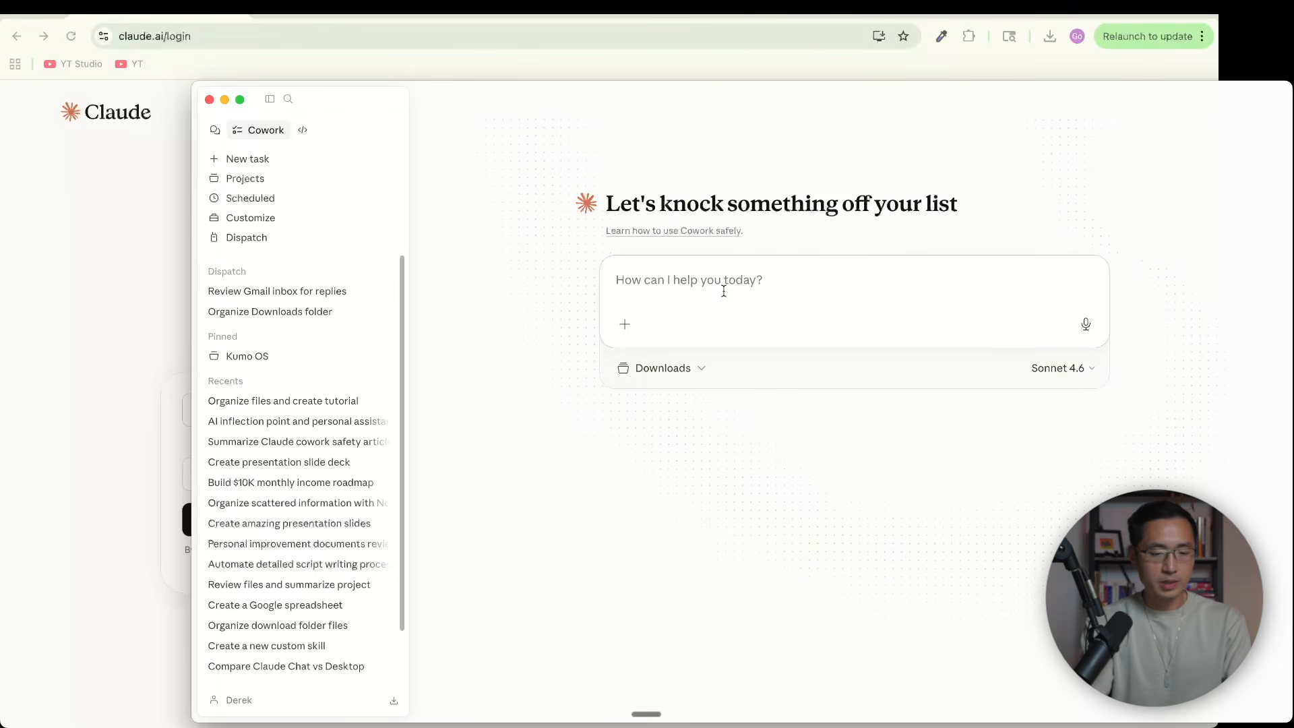
# Submit a prompt to reorganize the folder into themed subfolders, with clutter and temporary files in Potential Deletions, allow Downloads access, and review the summary
pyautogui.write('Look through this folder and reorganize everything into themed subfolders based on what each file actually is. If anything looks like clutter or temporary files, move those into a separate folder called Potential Deletions. Everything else goes into categorized folders')
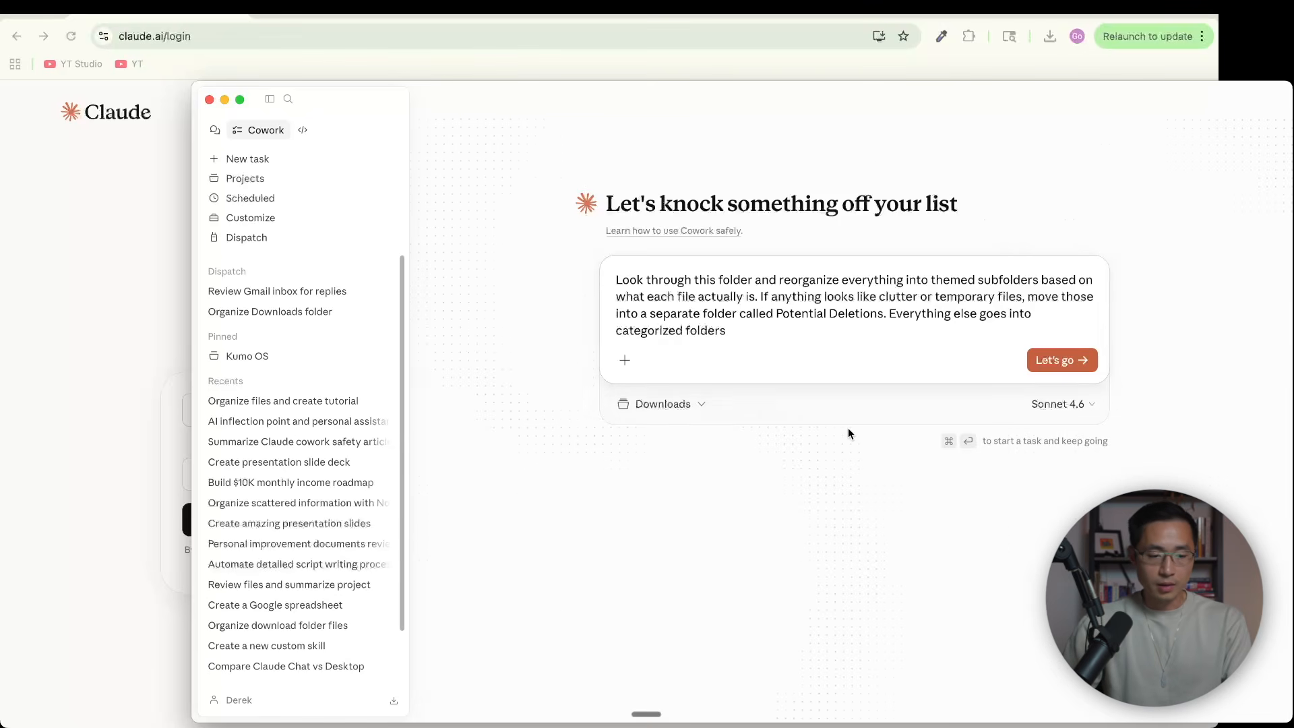
pyautogui.click(1054, 362)
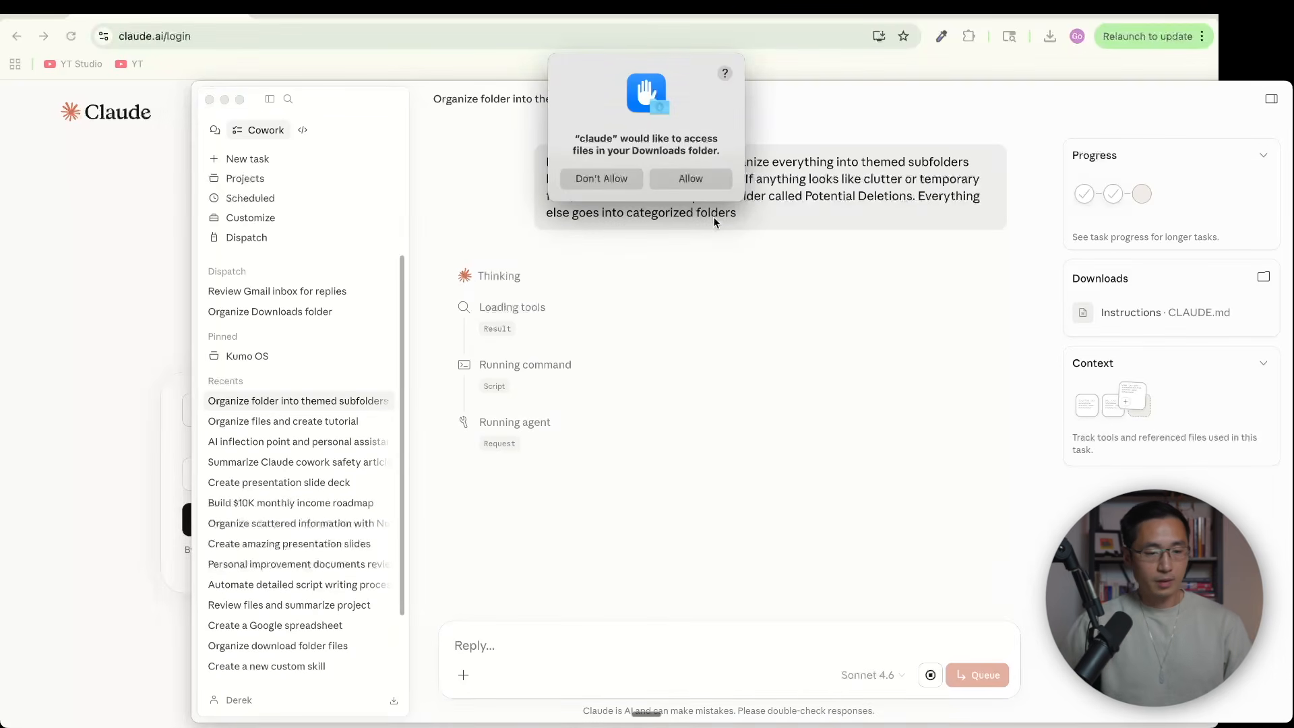
pyautogui.click(696, 180)
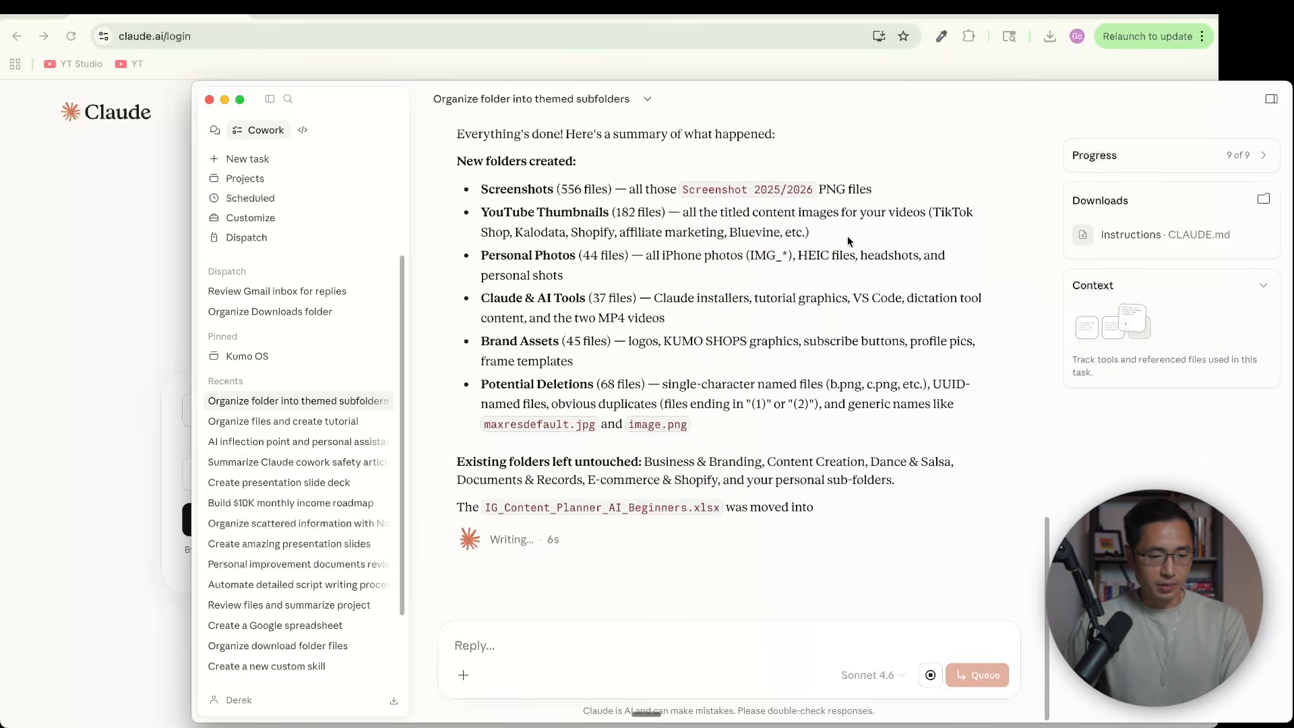
pyautogui.moveTo(1048, 565); pyautogui.dragTo(1051, 536)
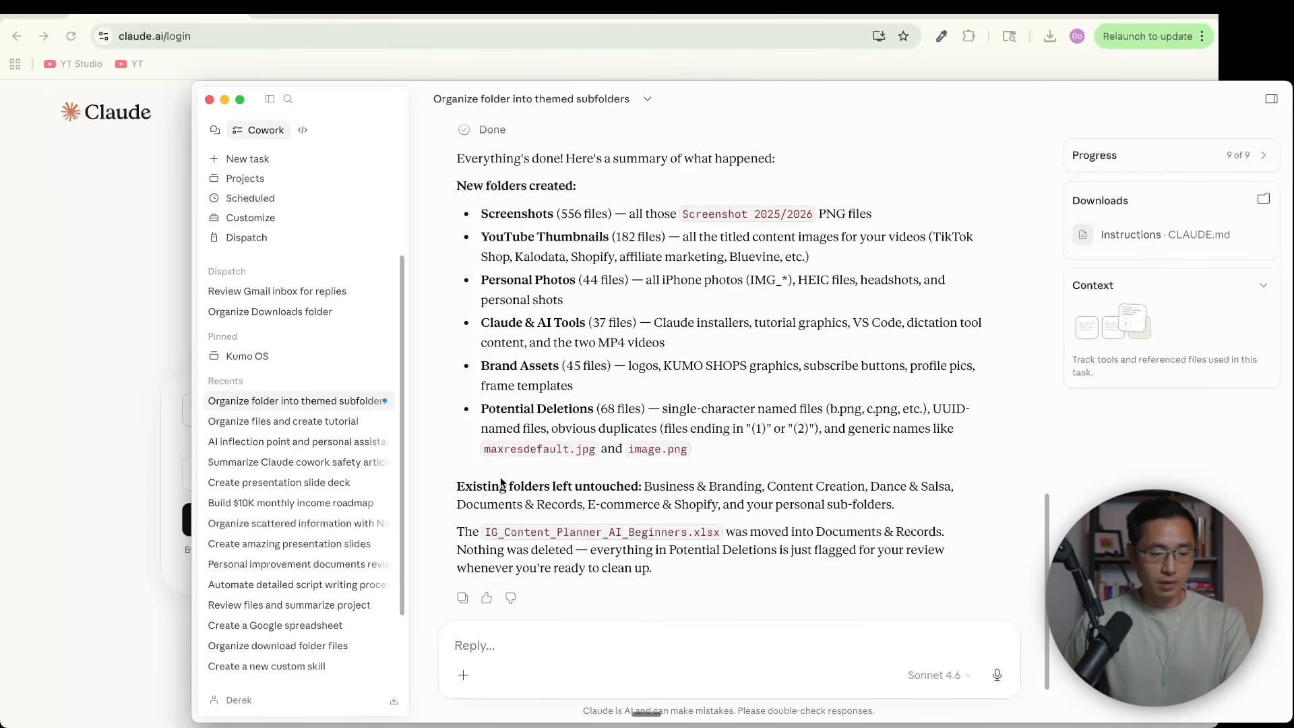
# Review the remainder of the summary of the reorganized Downloads folder
pyautogui.scroll(-1, 732, 516)
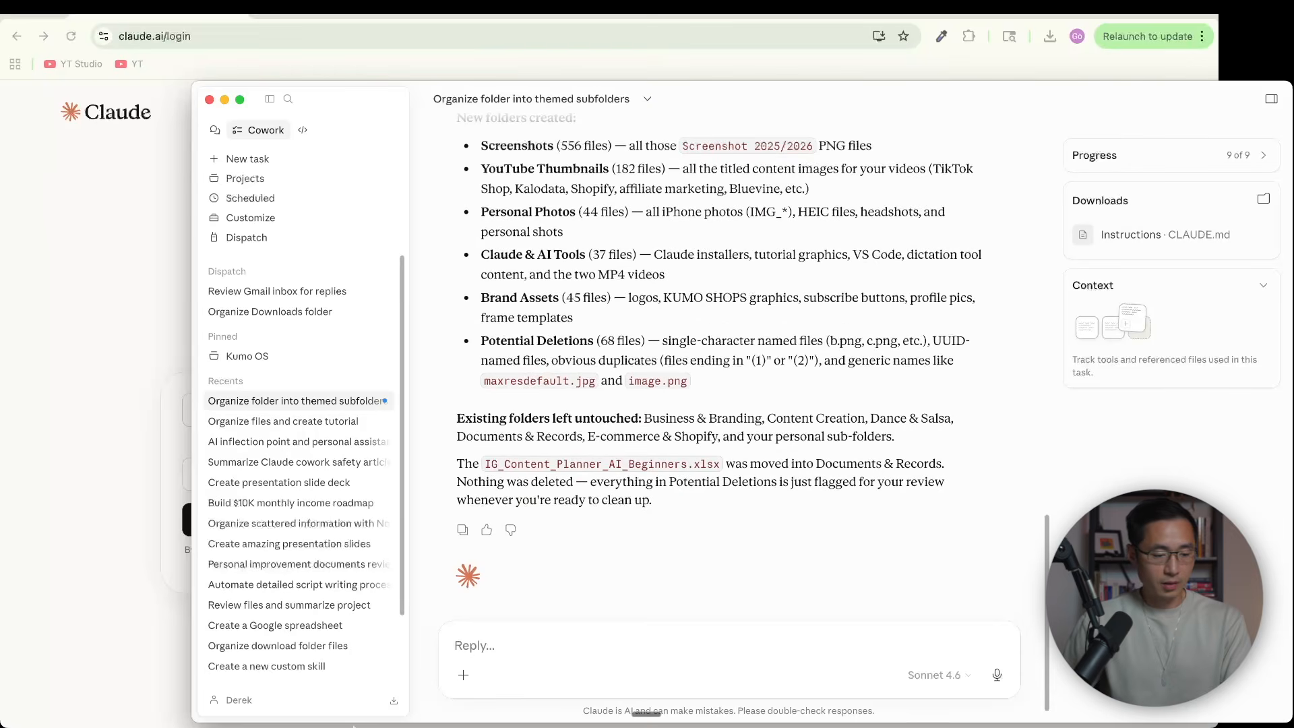
pyautogui.moveTo(321, 712)
pyautogui.click(79, 704)
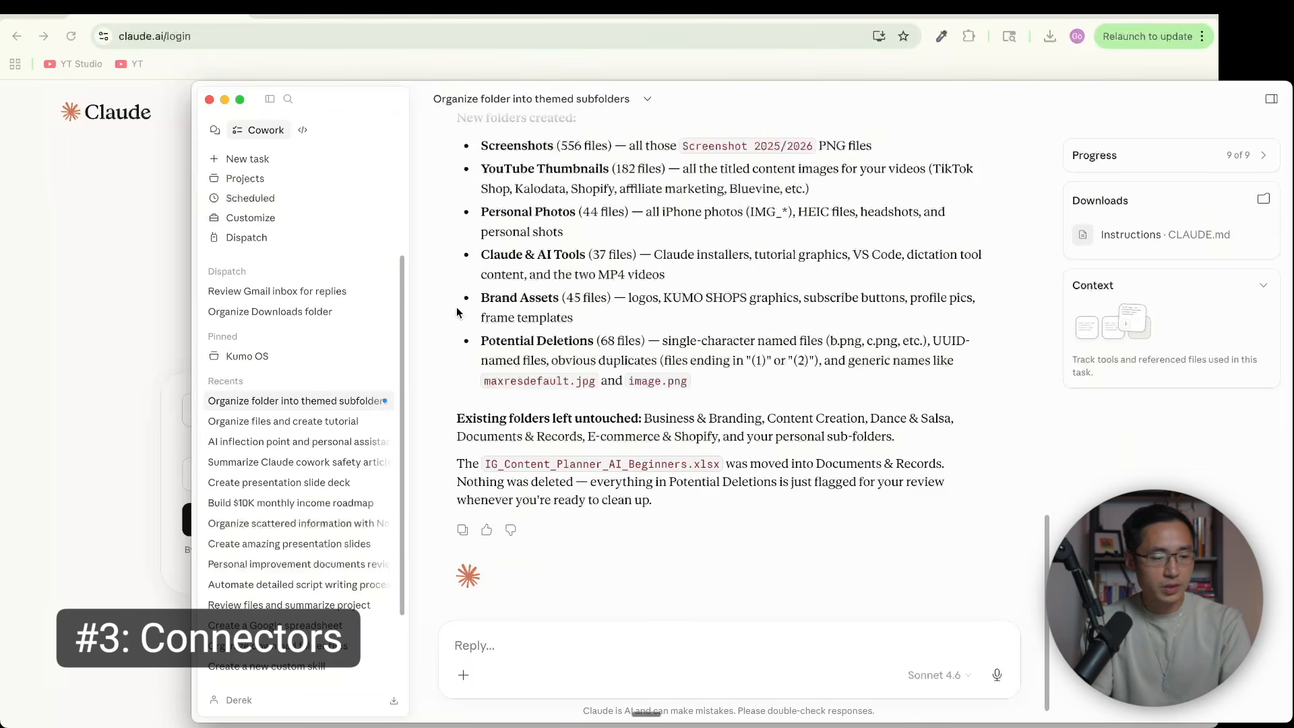
# Browse the connector directory in the Customize settings, connect Gmail, and view its tool permissions
pyautogui.click(281, 218)
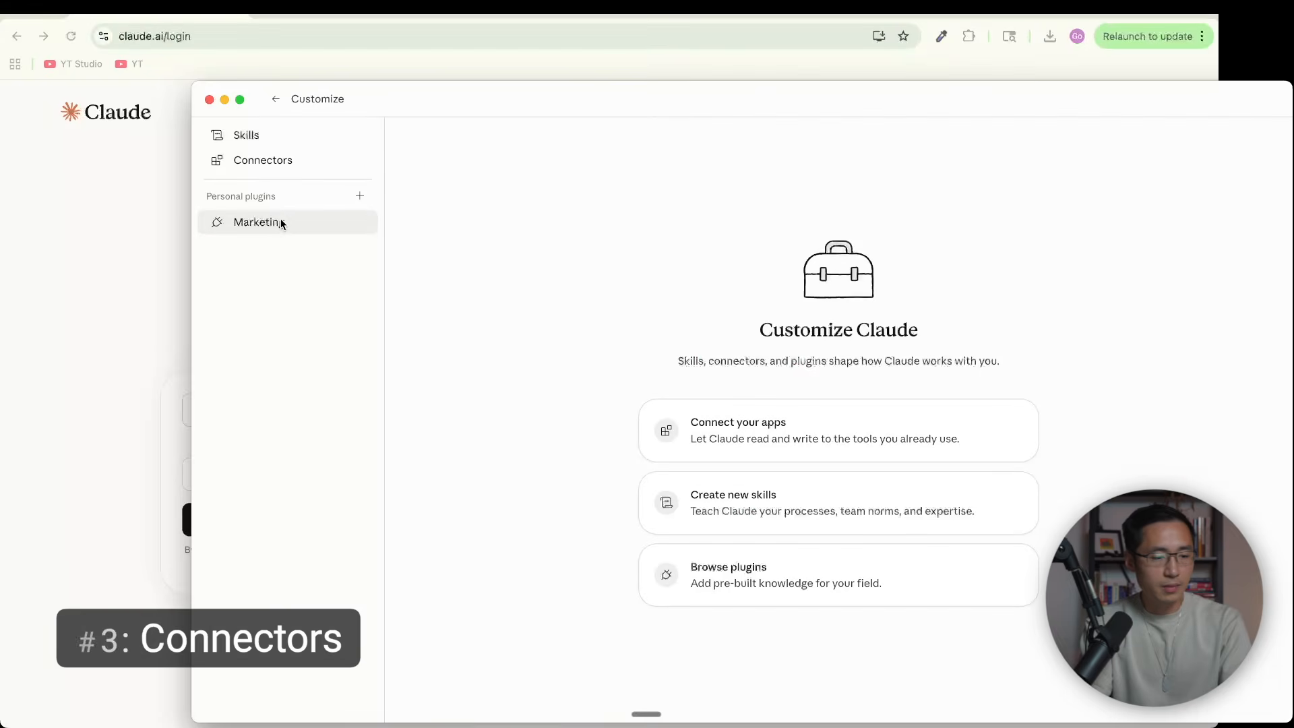
pyautogui.click(289, 163)
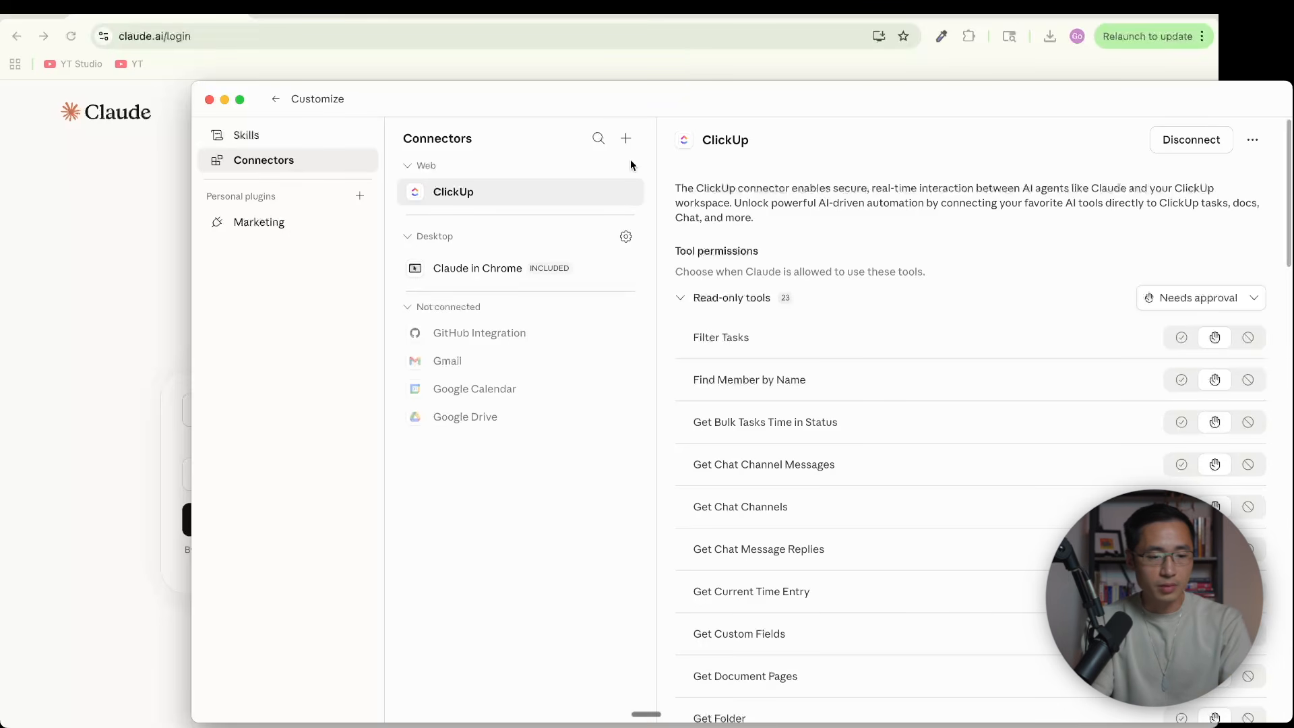
pyautogui.click(626, 139)
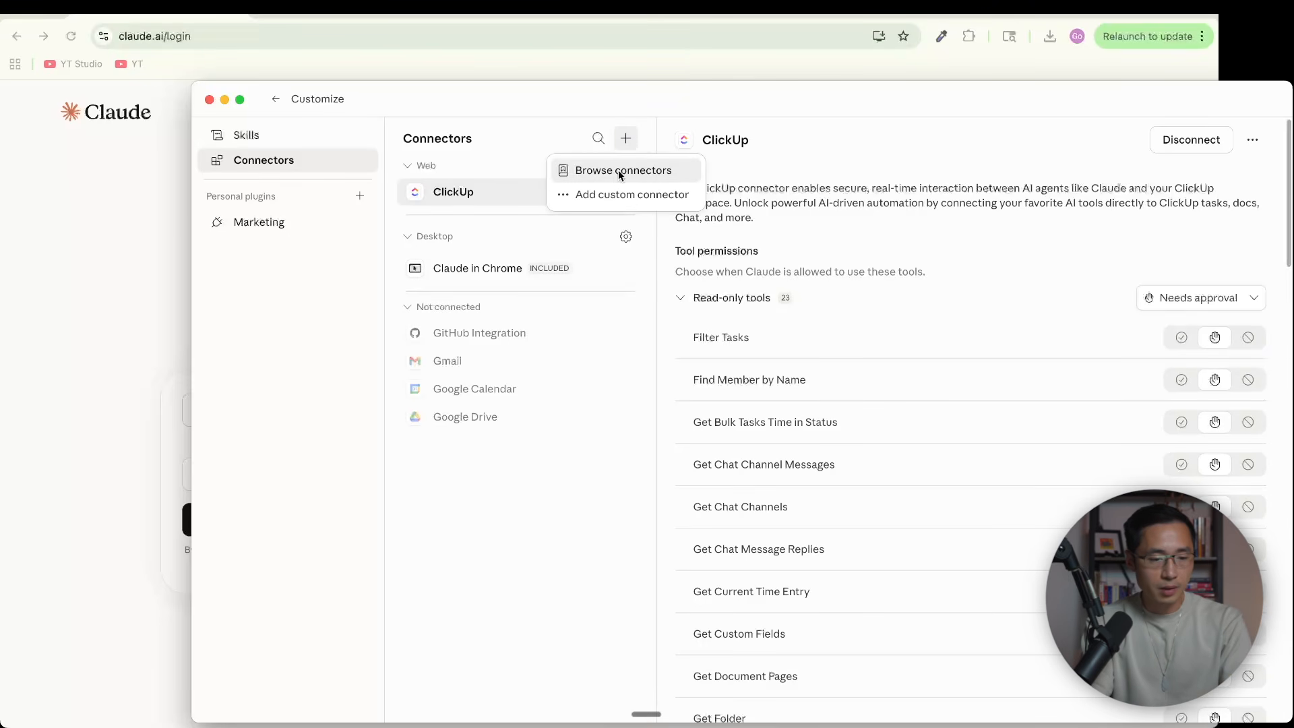
pyautogui.click(614, 172)
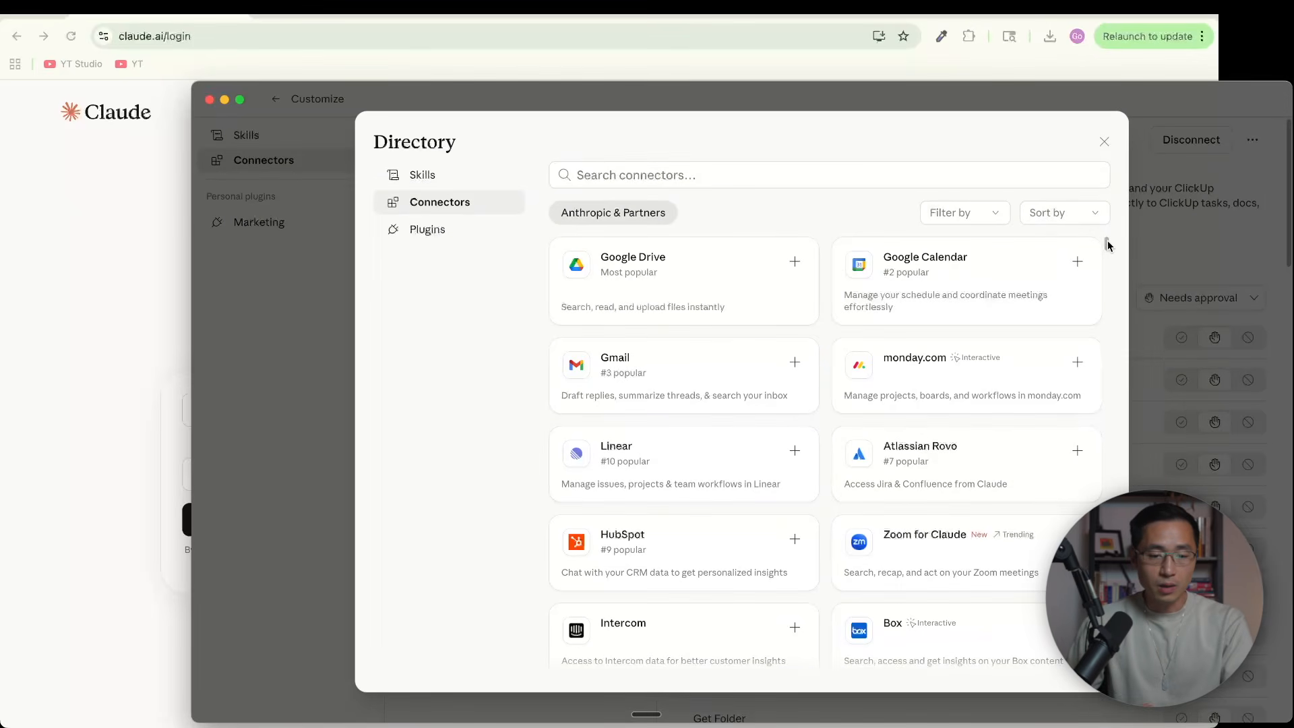
pyautogui.moveTo(1106, 239); pyautogui.dragTo(1109, 248)
pyautogui.moveTo(1110, 251)
pyautogui.mouseDown()
pyautogui.moveTo(1110, 267)
pyautogui.moveTo(1109, 240)
pyautogui.mouseUp()
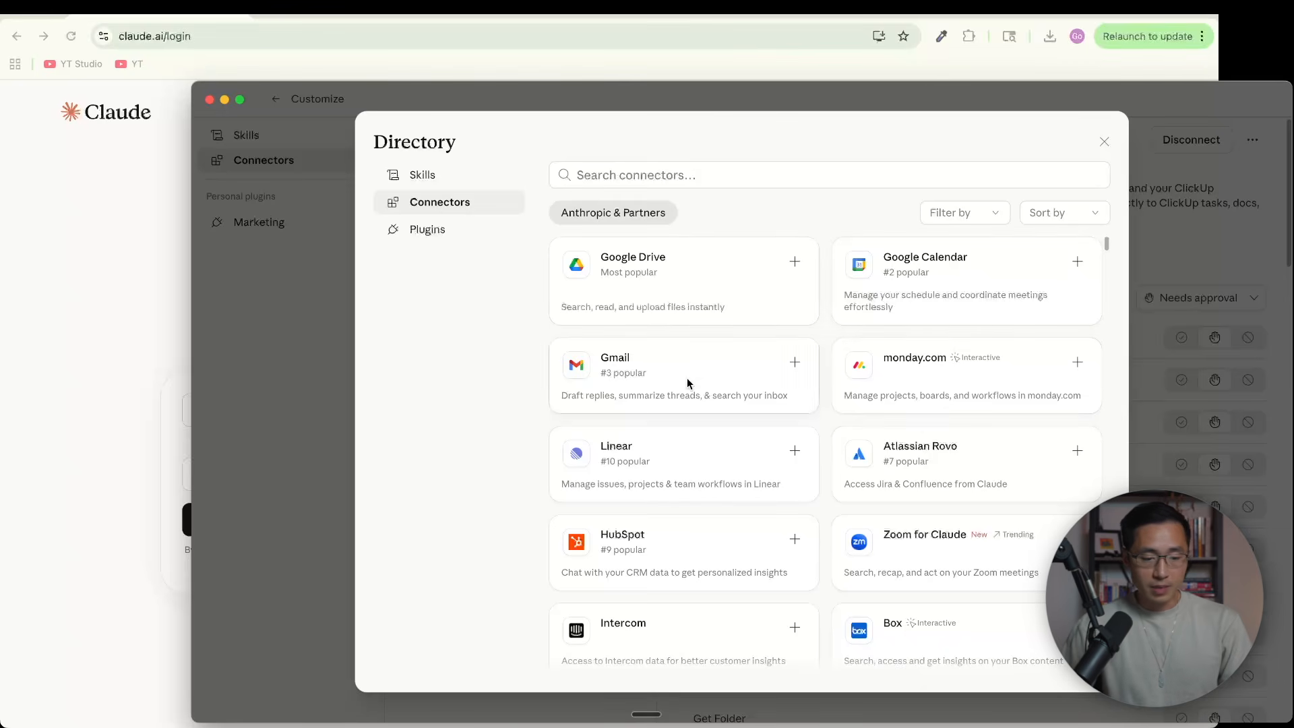
pyautogui.moveTo(1107, 242)
pyautogui.mouseDown()
pyautogui.moveTo(1113, 266)
pyautogui.moveTo(1111, 235)
pyautogui.mouseUp()
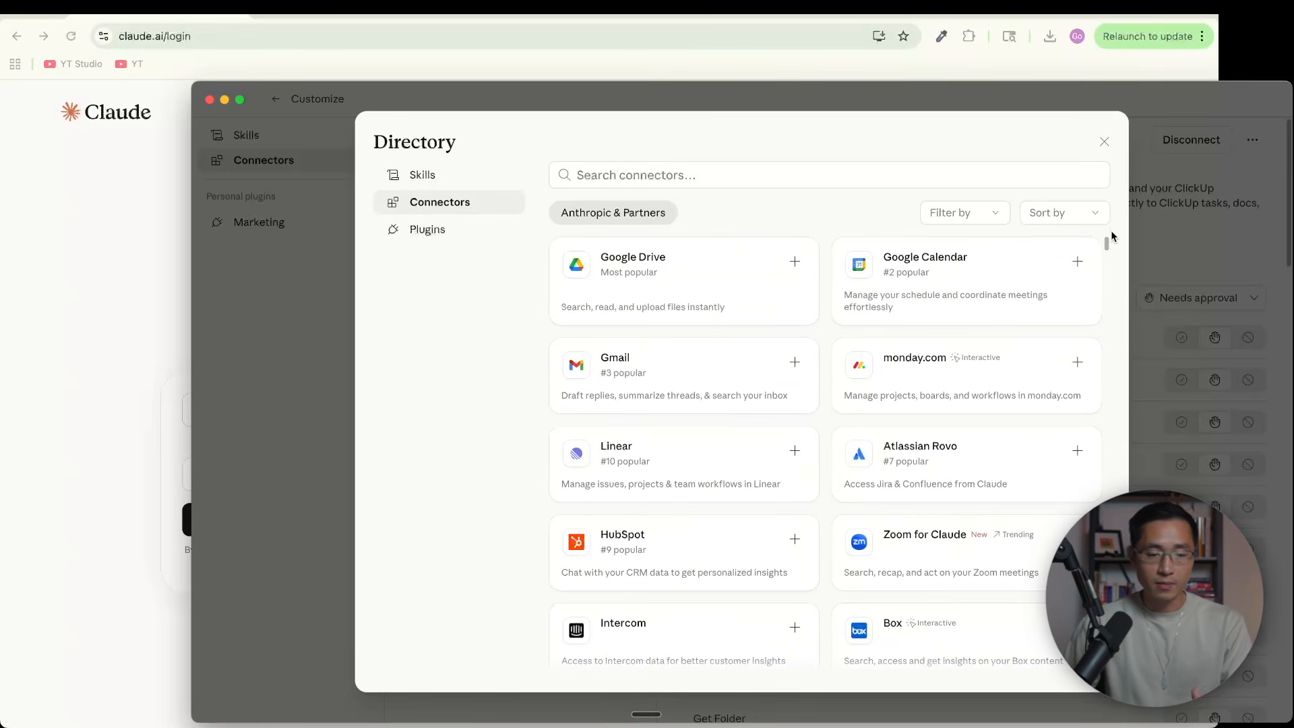
pyautogui.click(795, 365)
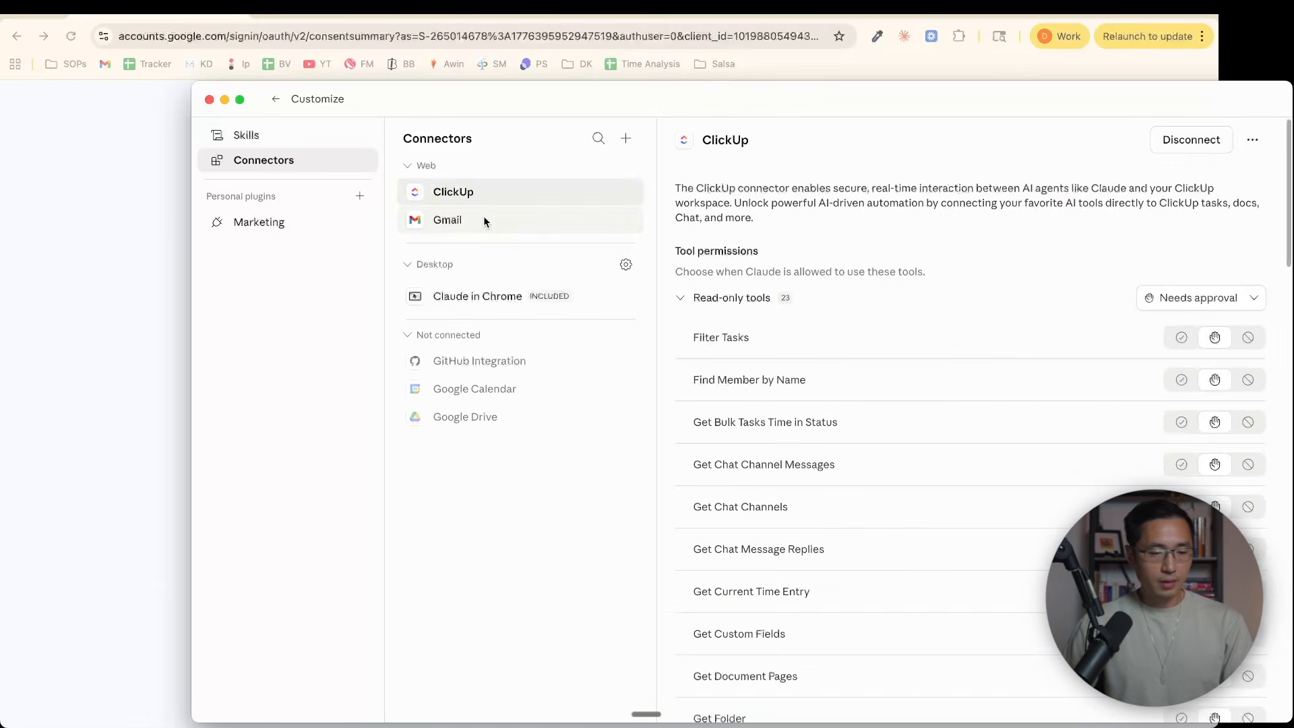
pyautogui.click(460, 228)
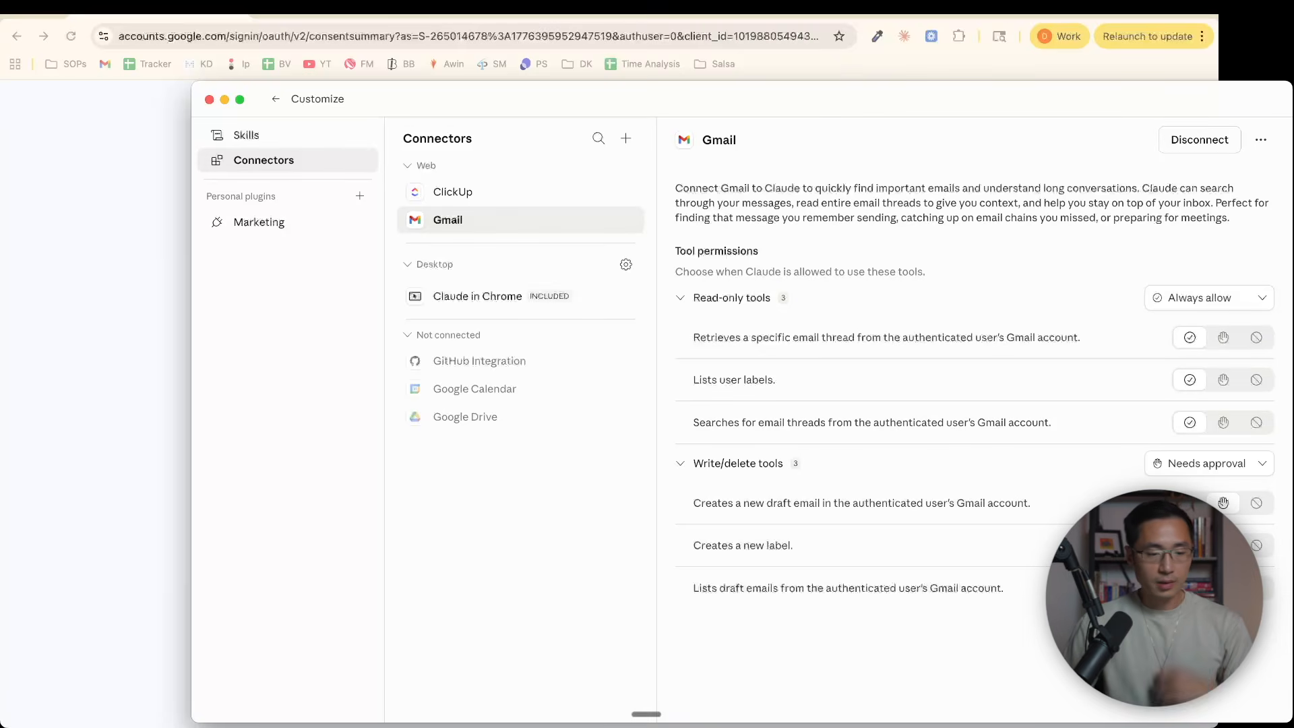
# Connect Google Calendar from the connector directory and review its read-only and write/delete tool permissions
pyautogui.click(625, 141)
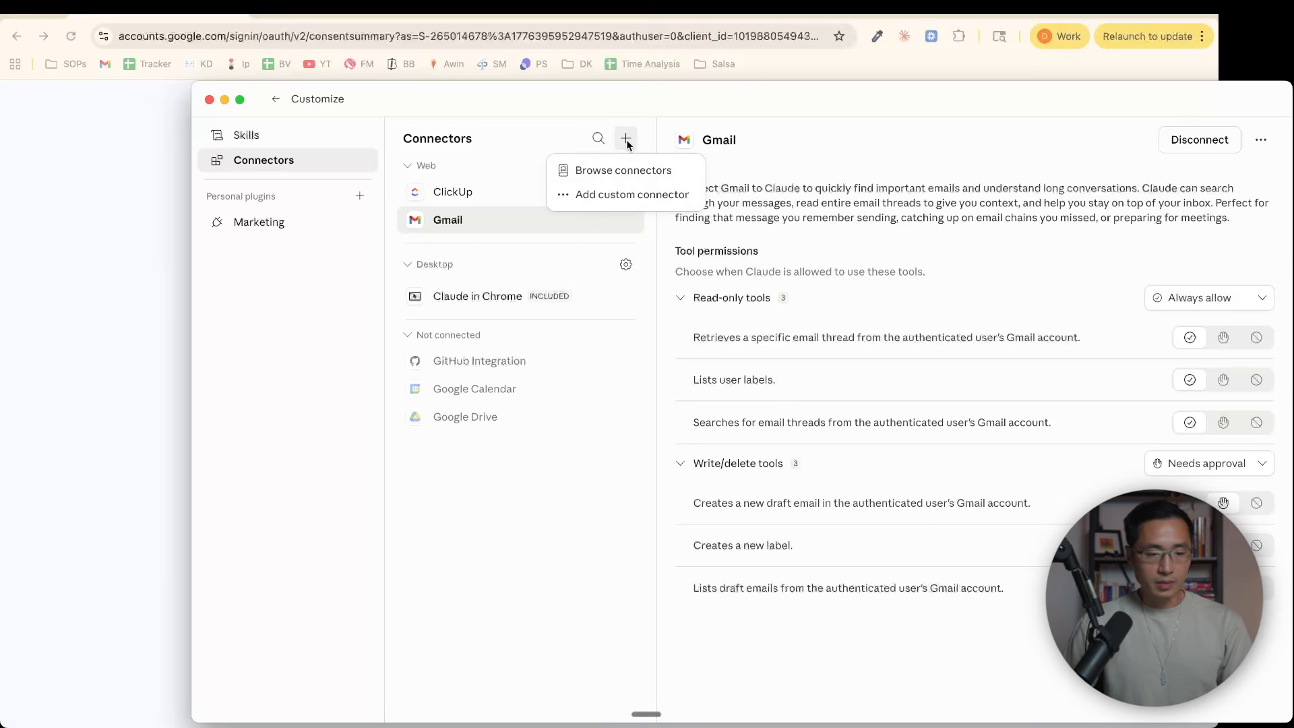
pyautogui.click(616, 169)
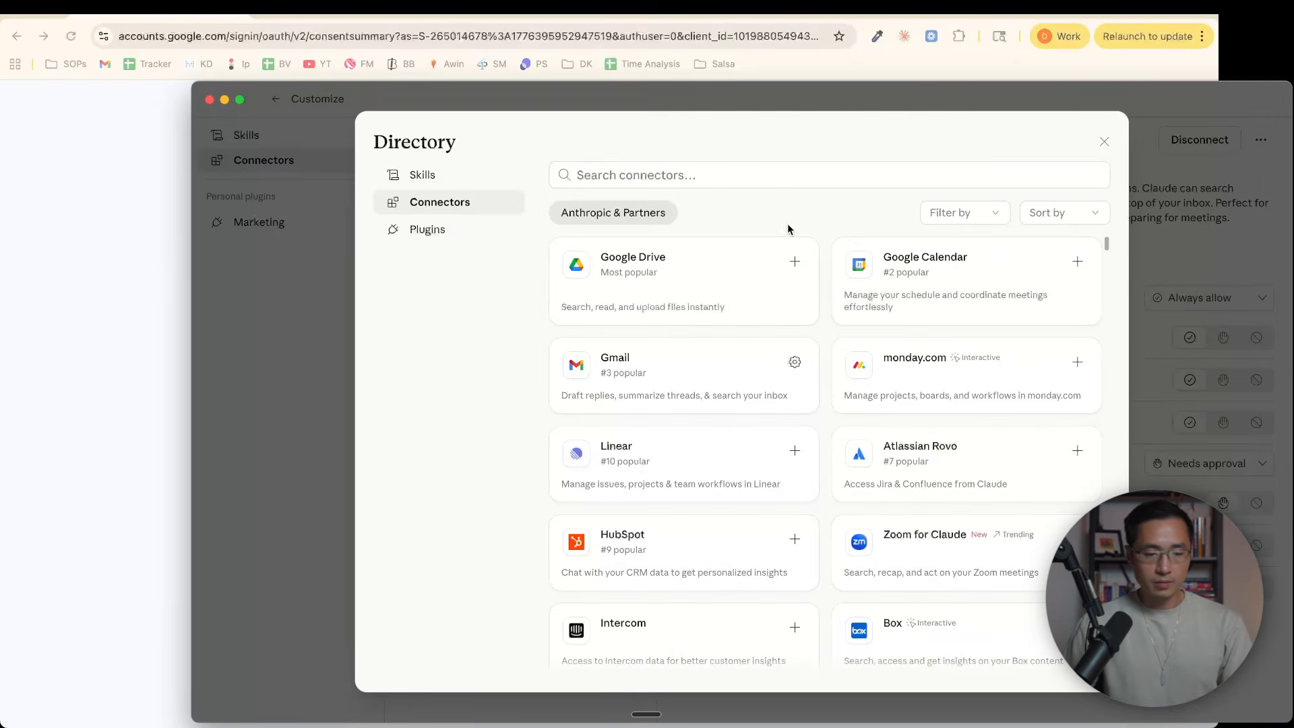
pyautogui.click(1075, 262)
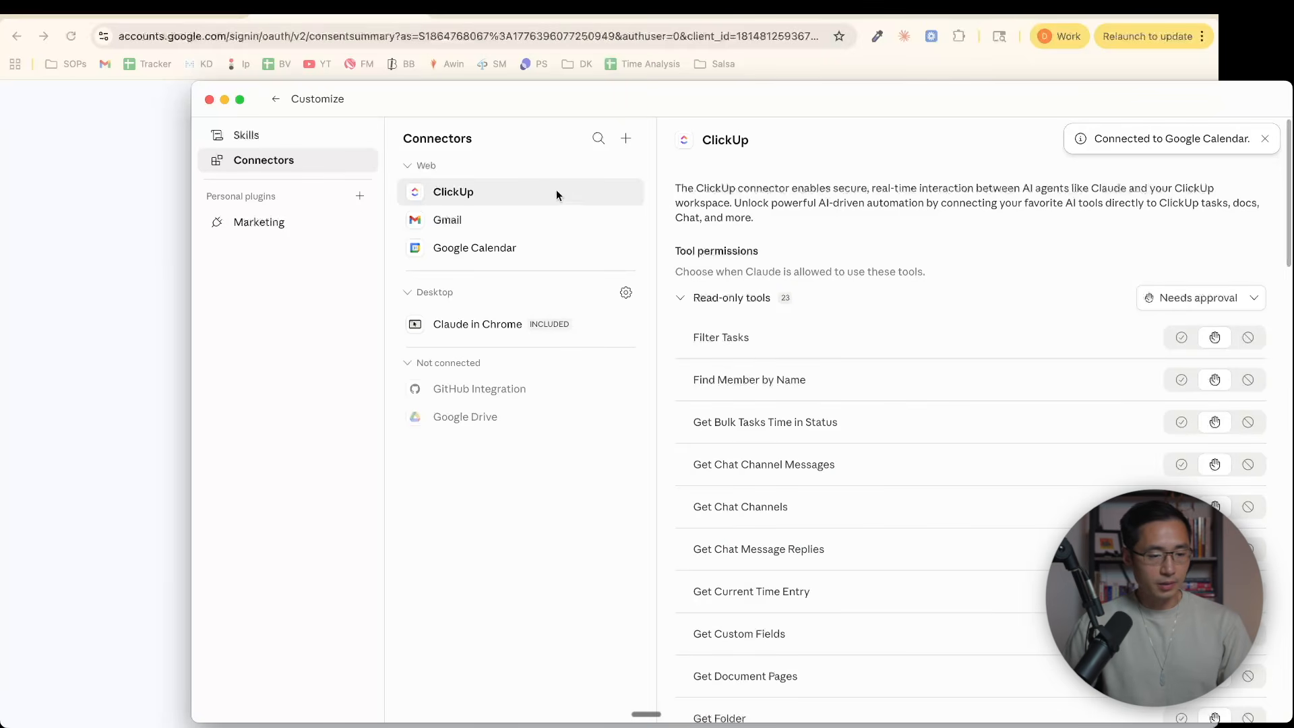
pyautogui.click(486, 252)
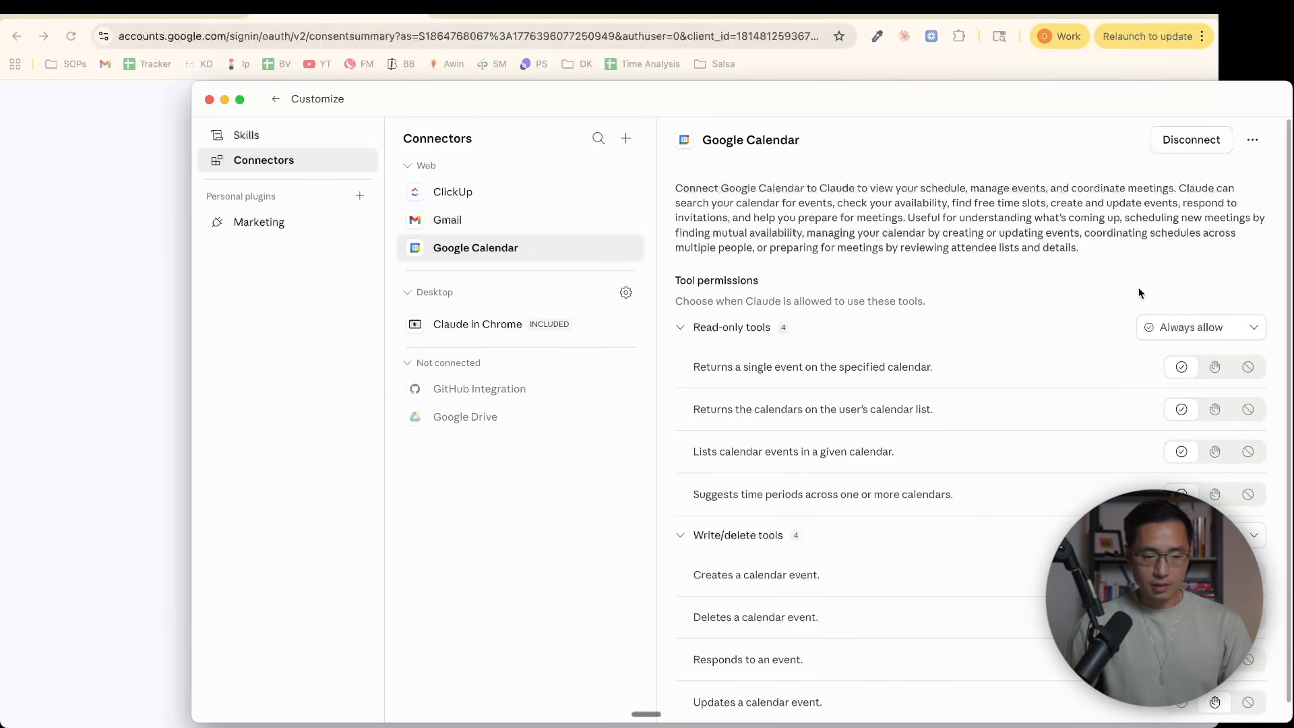
pyautogui.scroll(-1, 1286, 316)
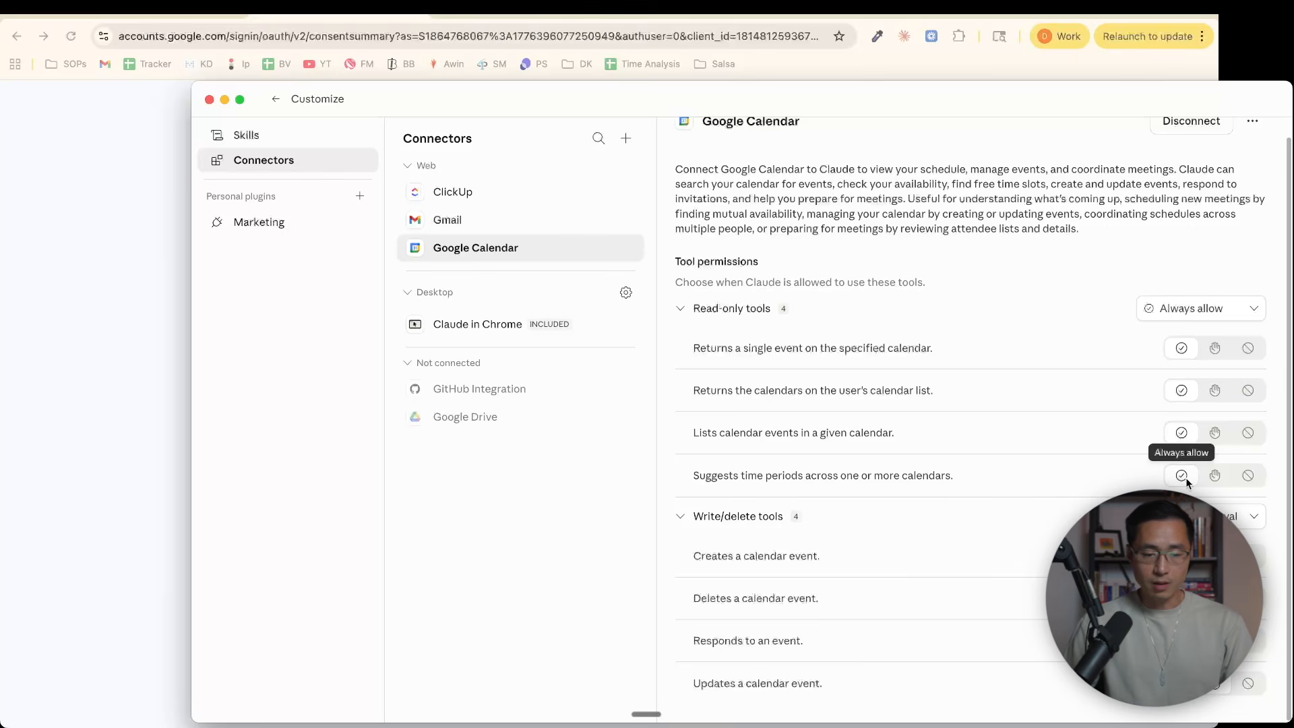
pyautogui.scroll(1, 1182, 471)
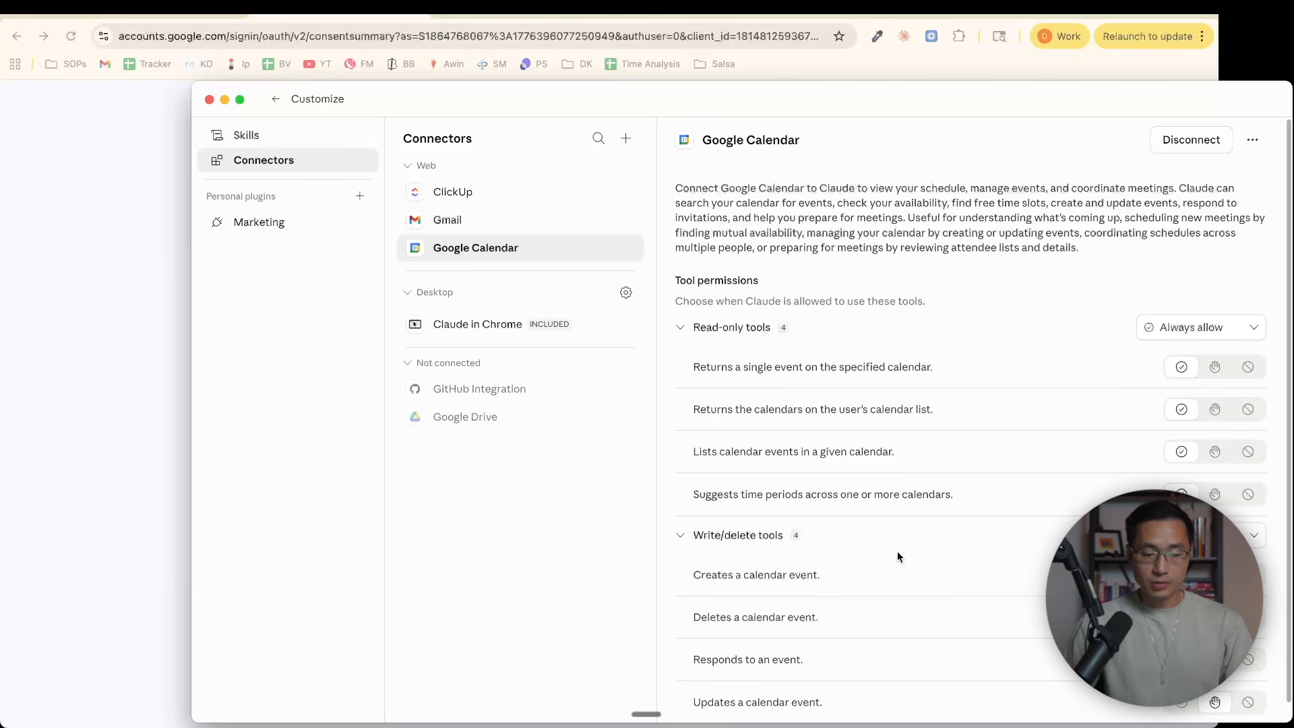
pyautogui.scroll(-1, 1159, 559)
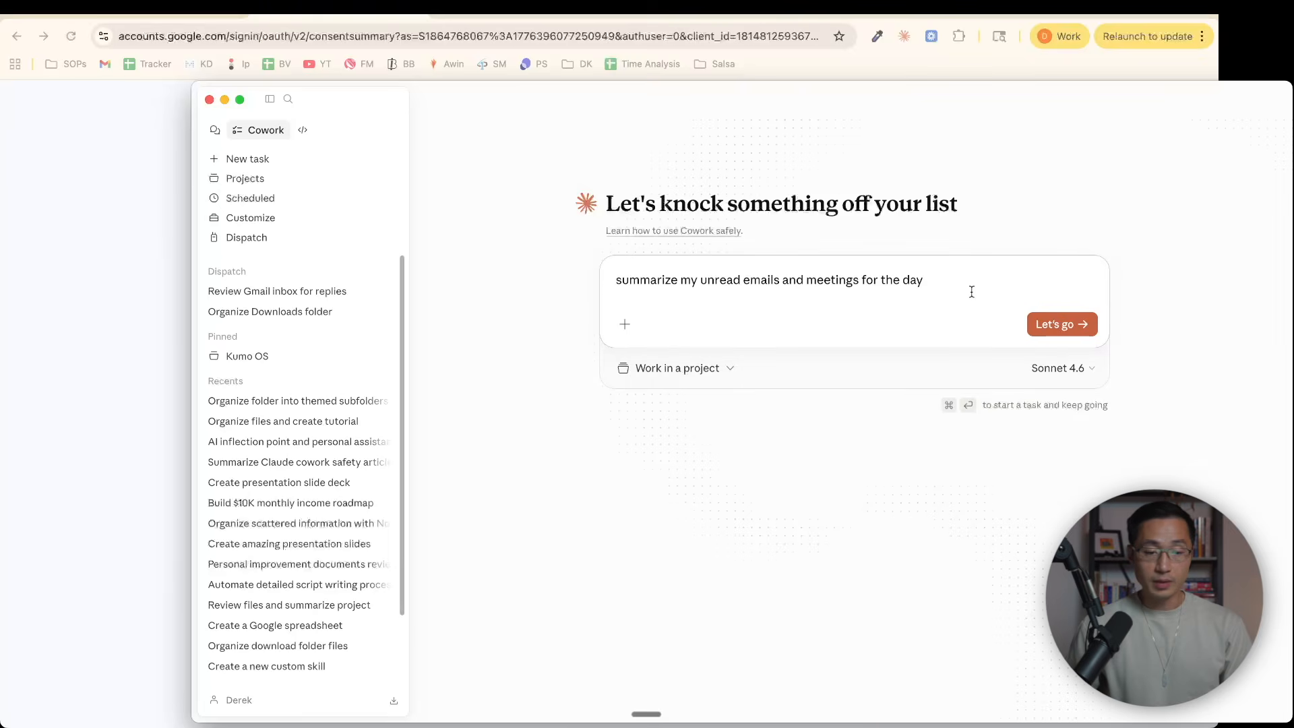
# Submit the Cowork task "summarize my unread emails and meetings for the day" and read through the resulting rundown
pyautogui.click(1053, 325)
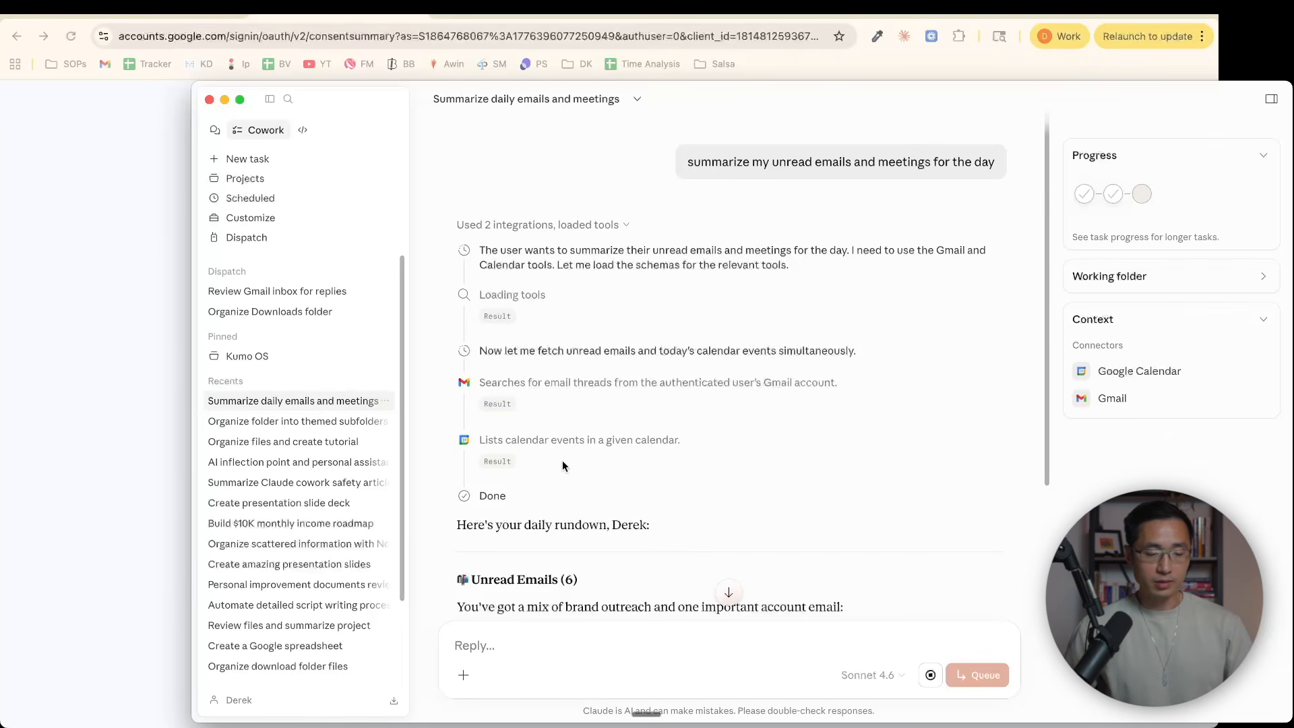
pyautogui.moveTo(1047, 163); pyautogui.dragTo(1060, 308)
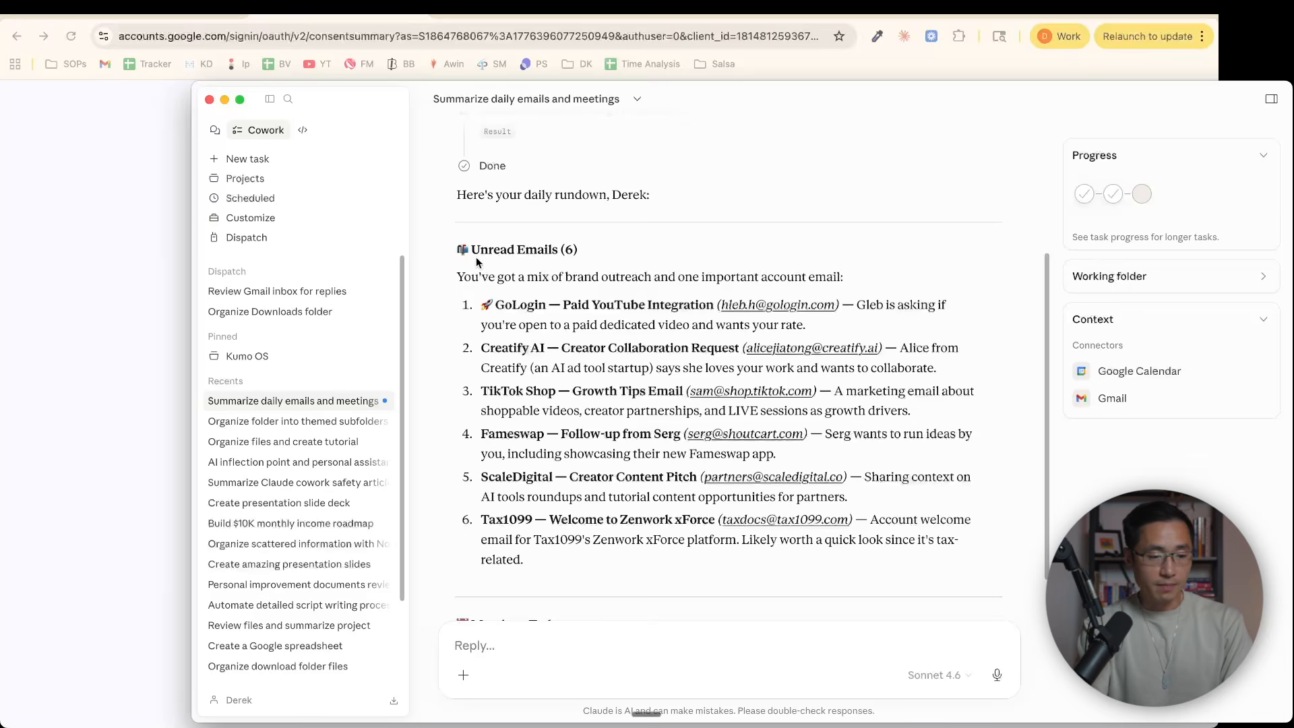
pyautogui.scroll(-5, 754, 395)
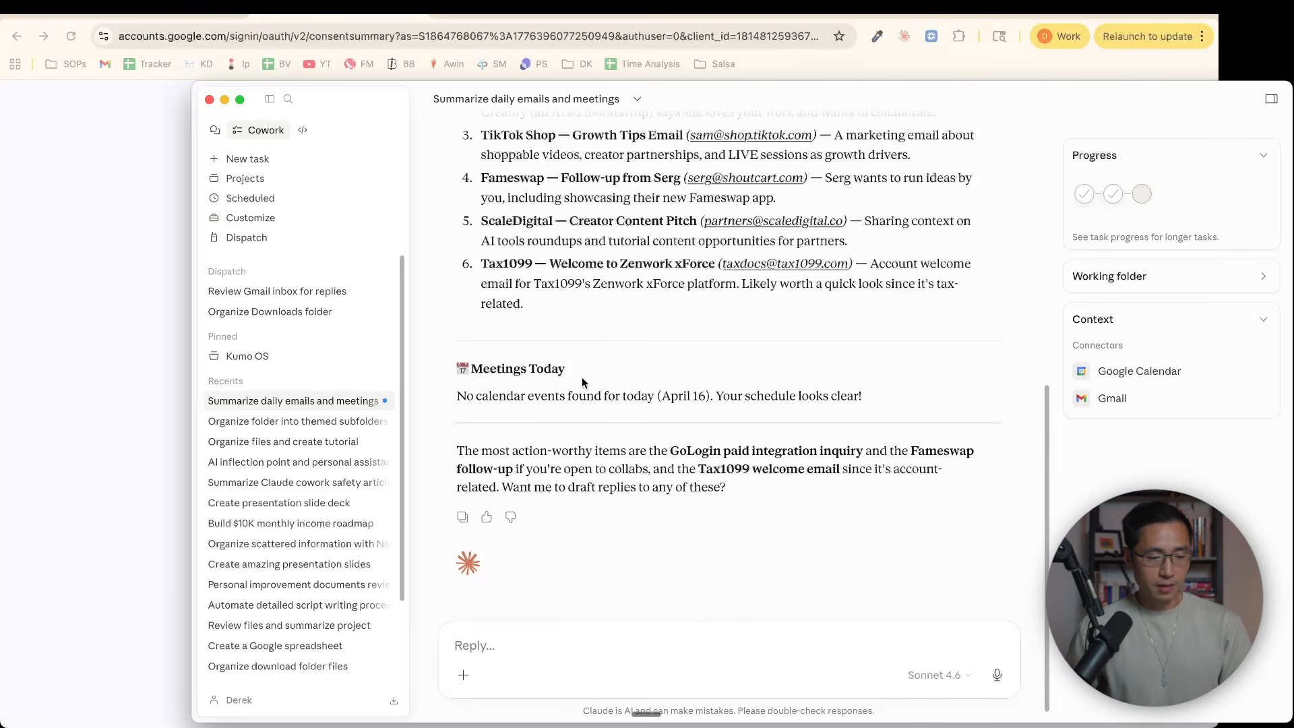
pyautogui.moveTo(454, 453); pyautogui.dragTo(658, 442)
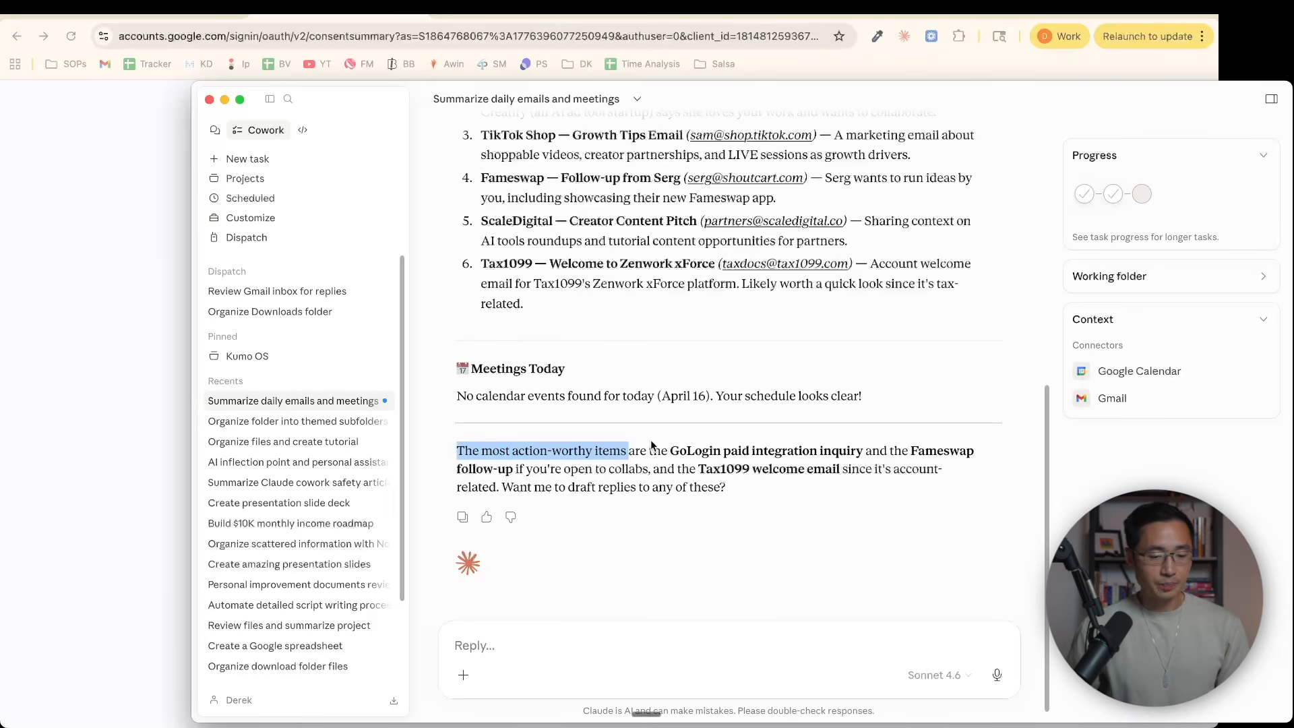
# Ask in the same task for a calendar invite for an onboarding call at 9am tomorrow 4/17, giving the attendee's name and email
pyautogui.click(606, 642)
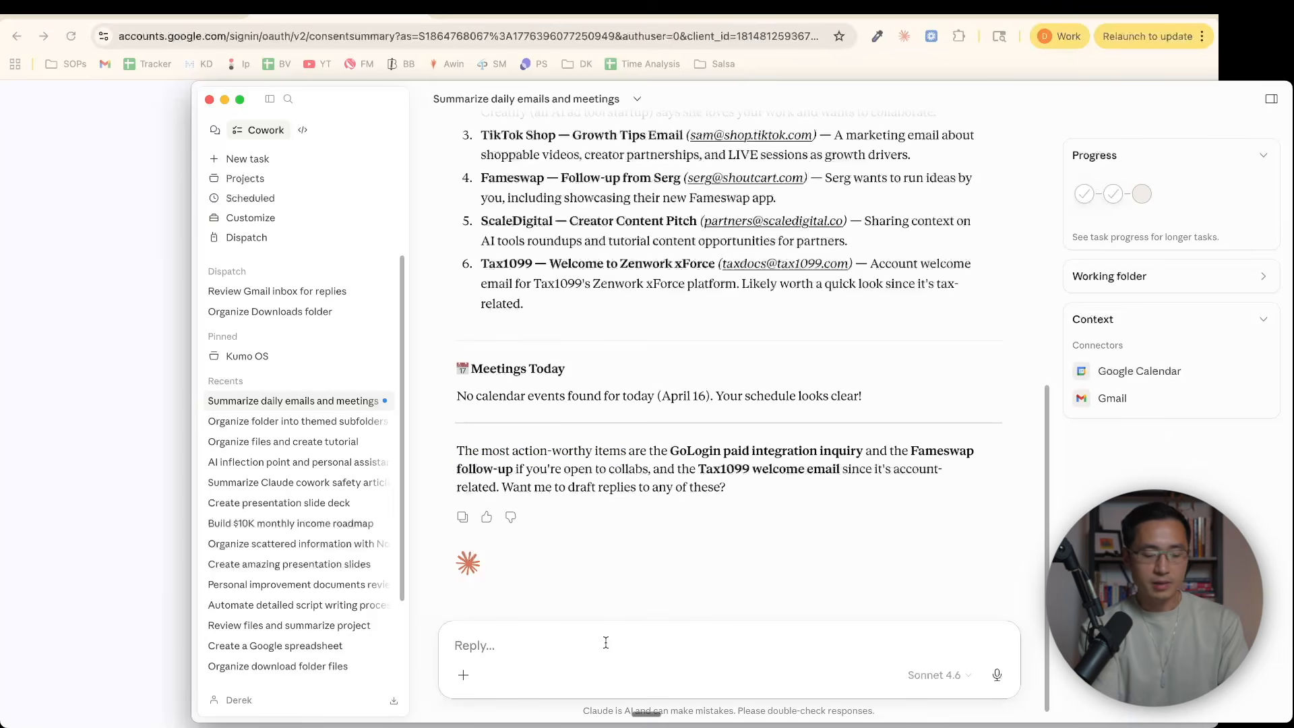
pyautogui.write('c')
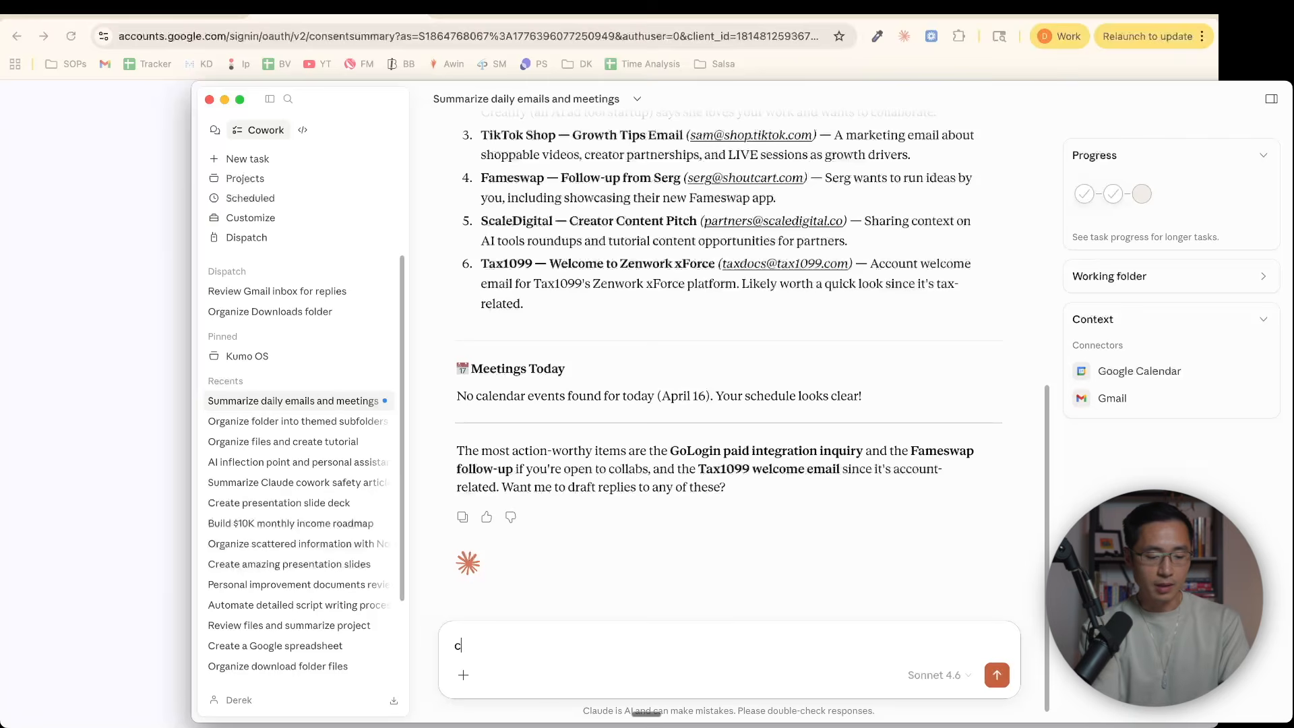
pyautogui.write('reate a calend')
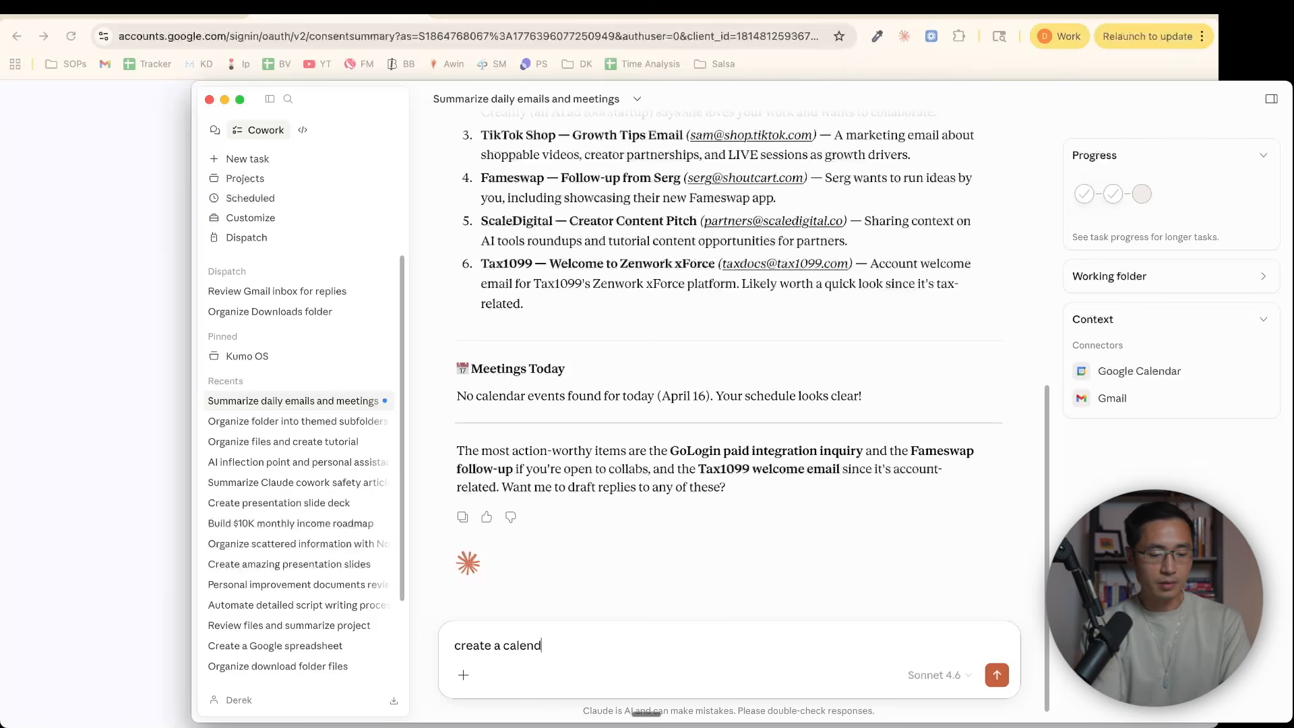
pyautogui.write('ar invite for an onbo')
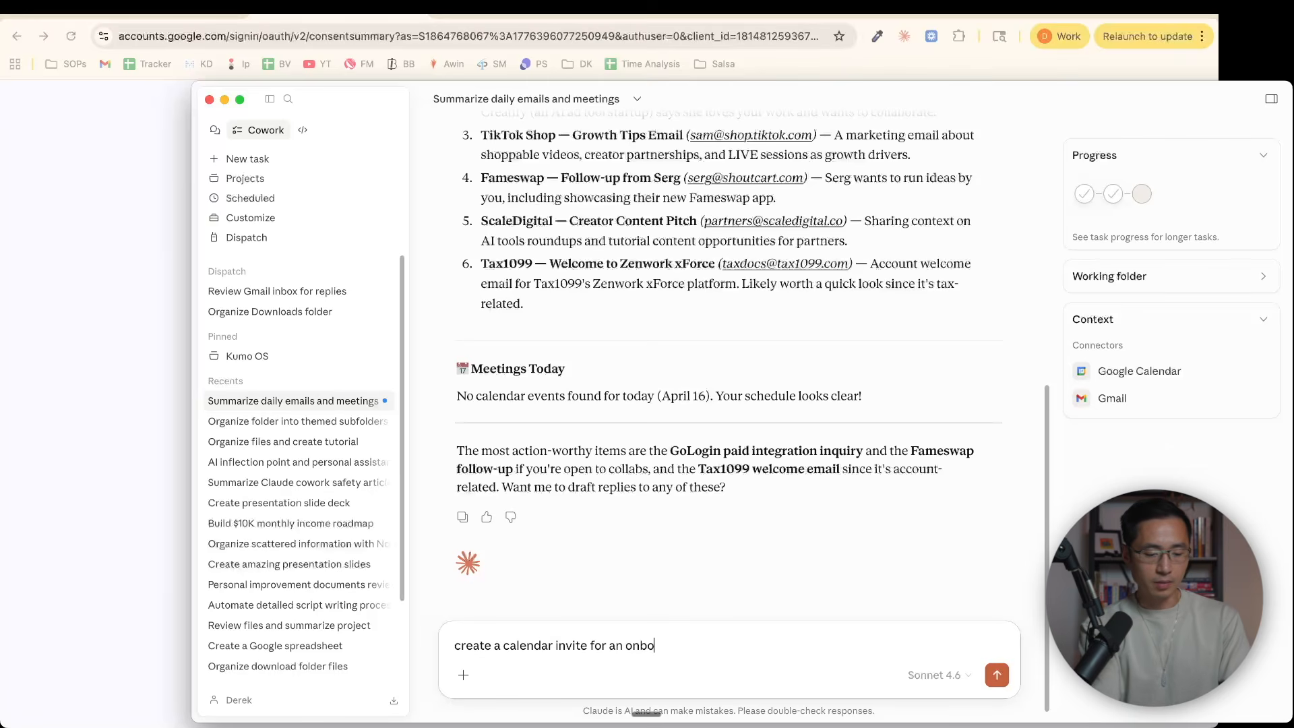
pyautogui.write('arding call with Der')
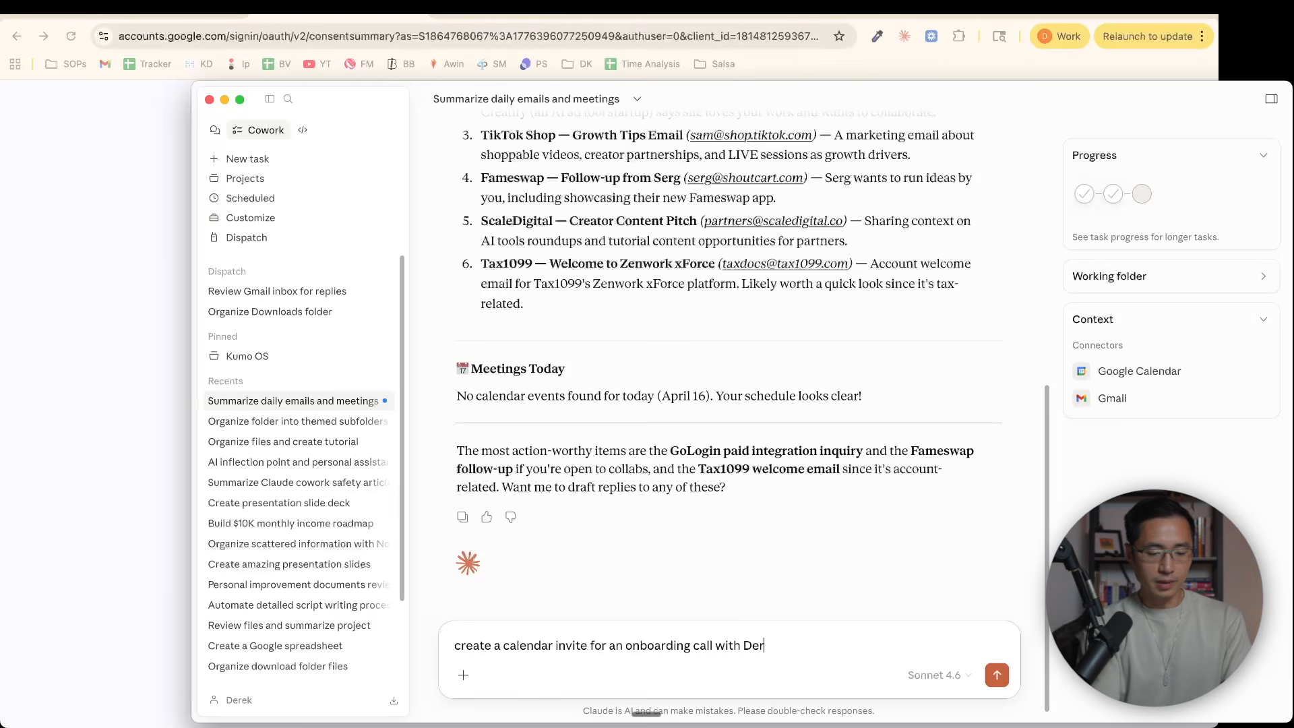
pyautogui.write('ek at 9am t')
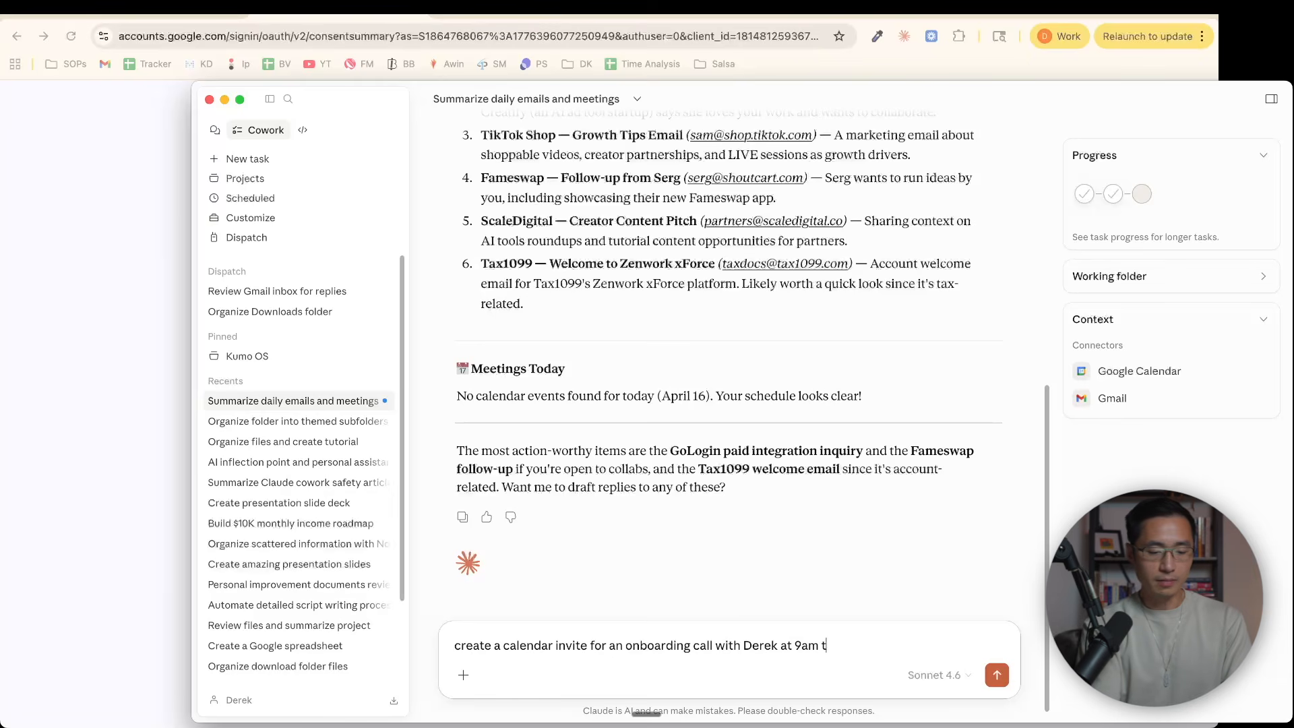
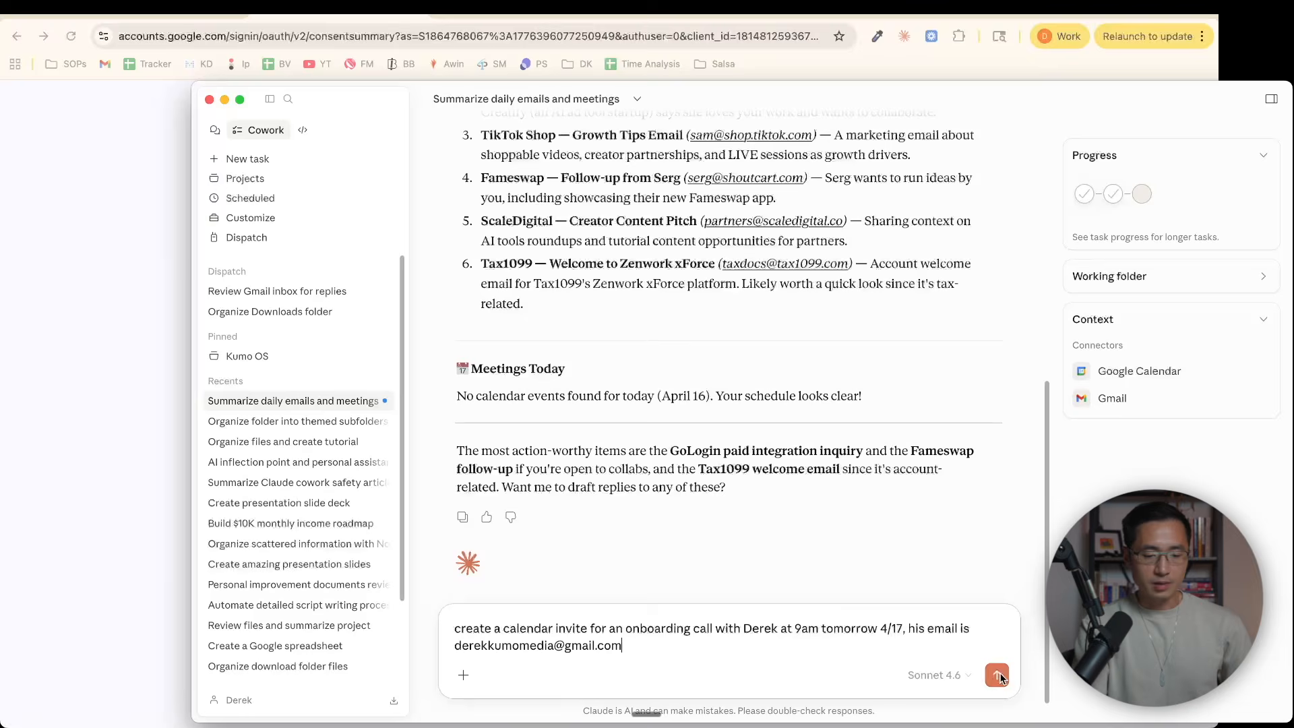
pyautogui.click(997, 674)
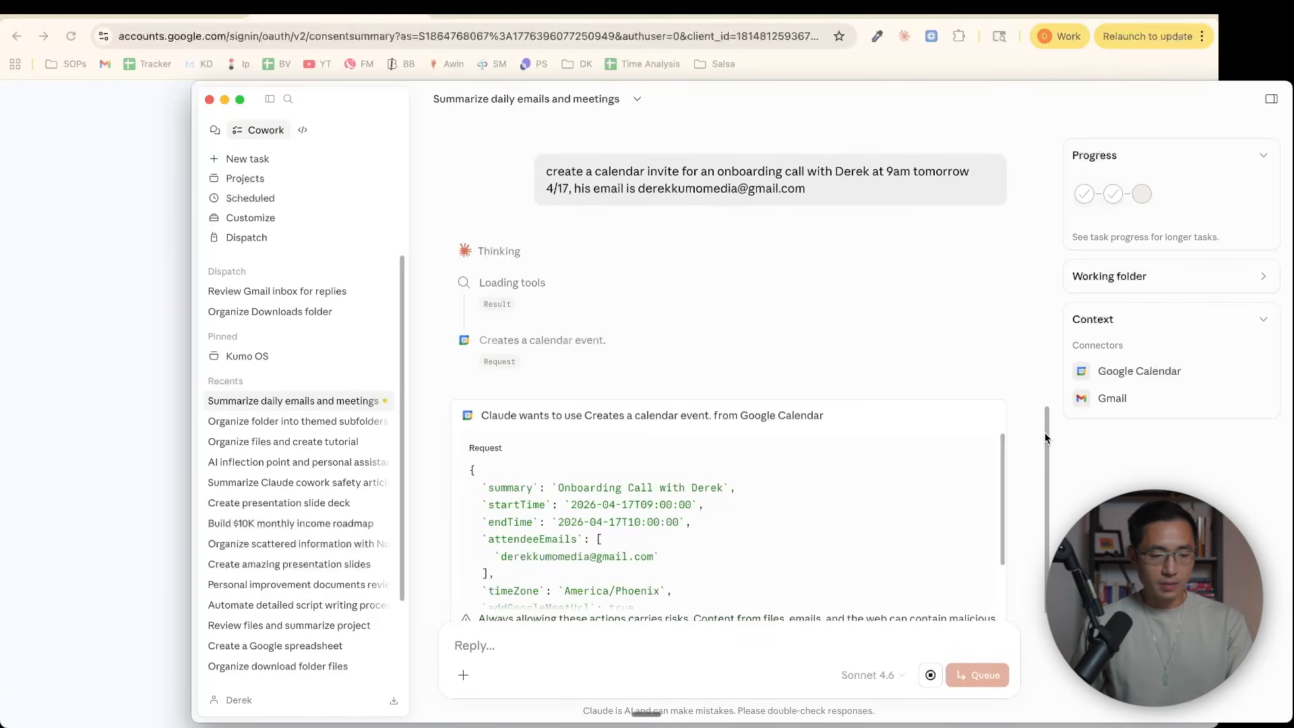
# Review the calendar event request, allow it for this task, and inspect the onboarding call in Google Calendar
pyautogui.moveTo(1044, 443); pyautogui.dragTo(1049, 479)
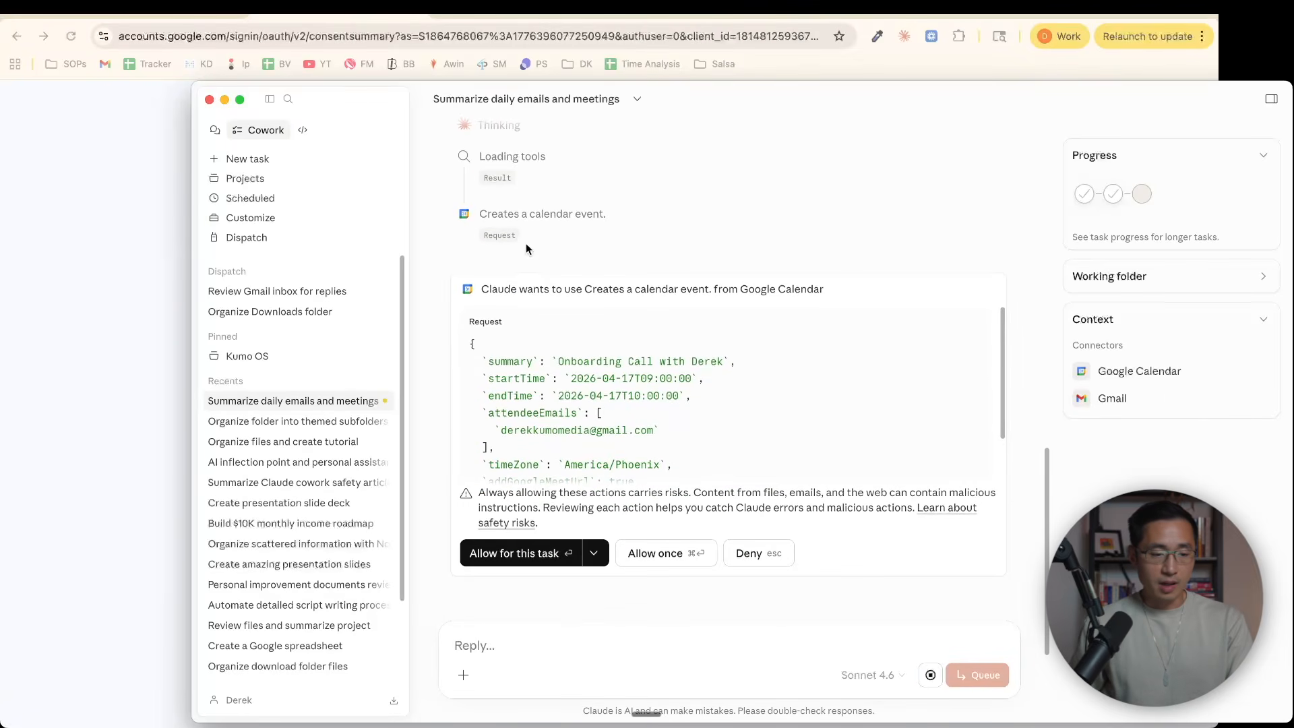
pyautogui.click(520, 552)
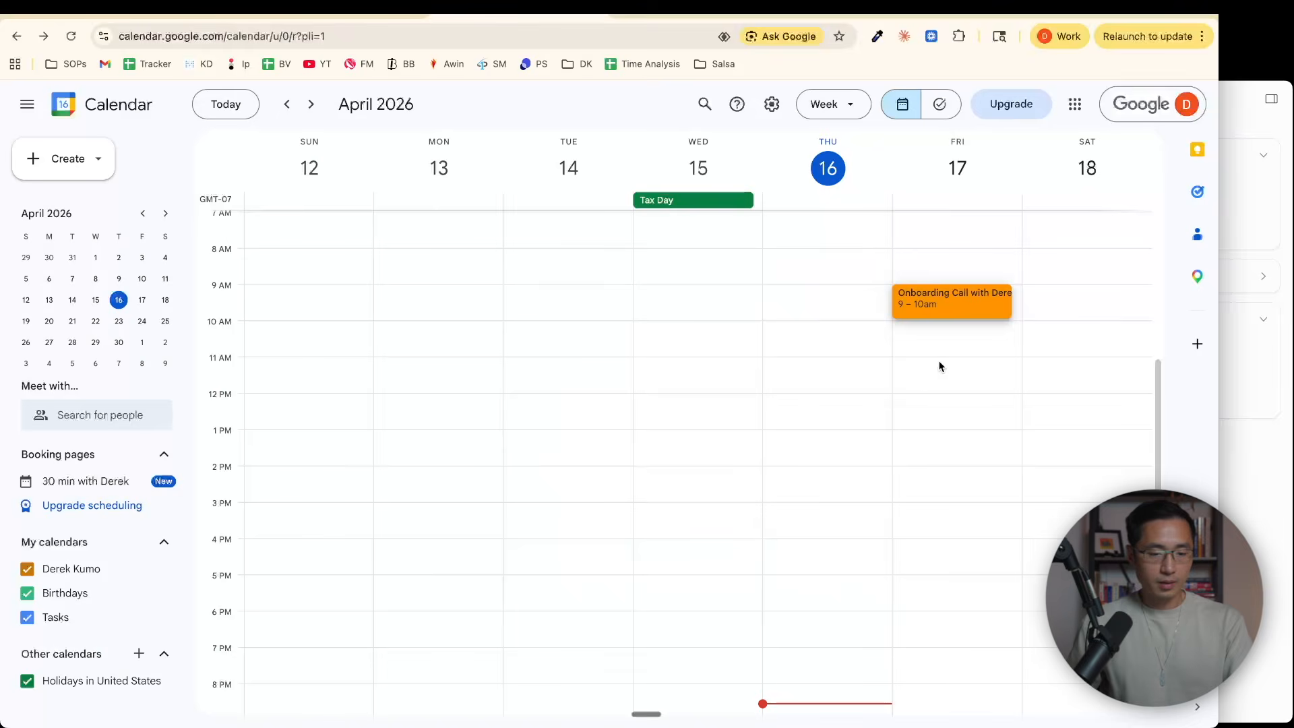
pyautogui.click(938, 307)
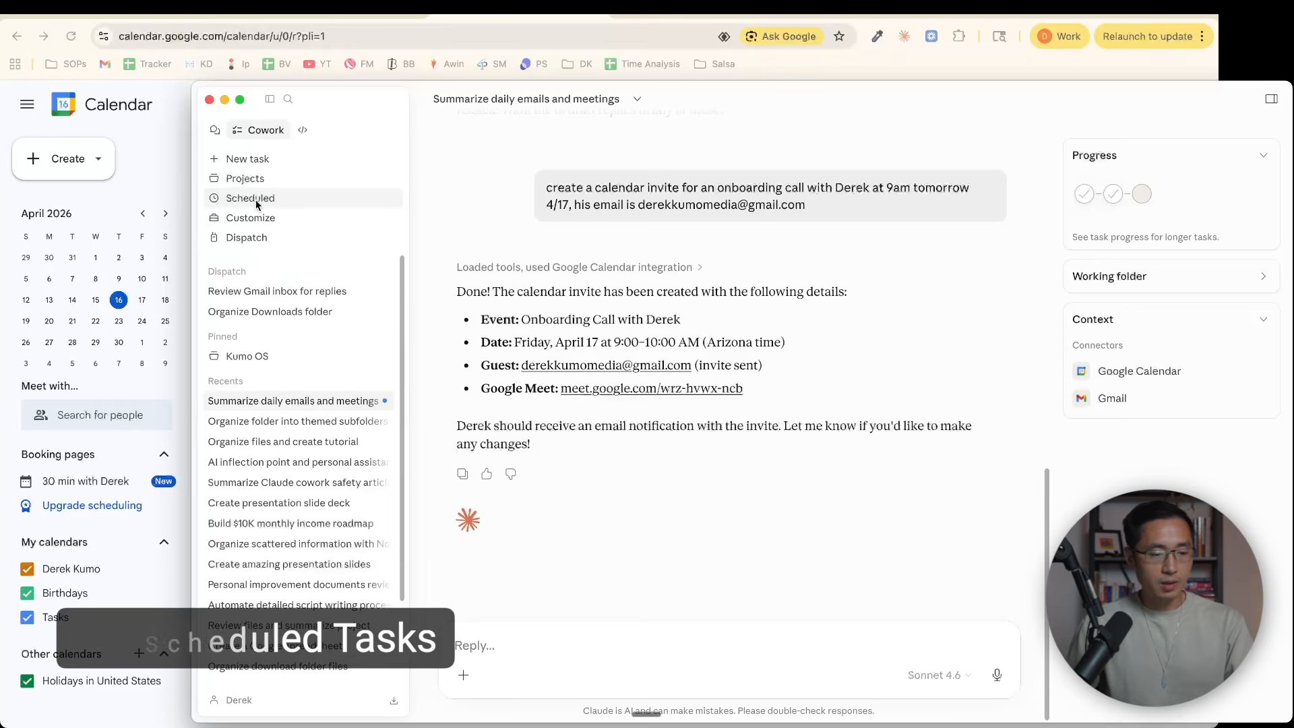
# Start a new scheduled task named "email-summary" with the description "Daily email summary"
pyautogui.click(274, 199)
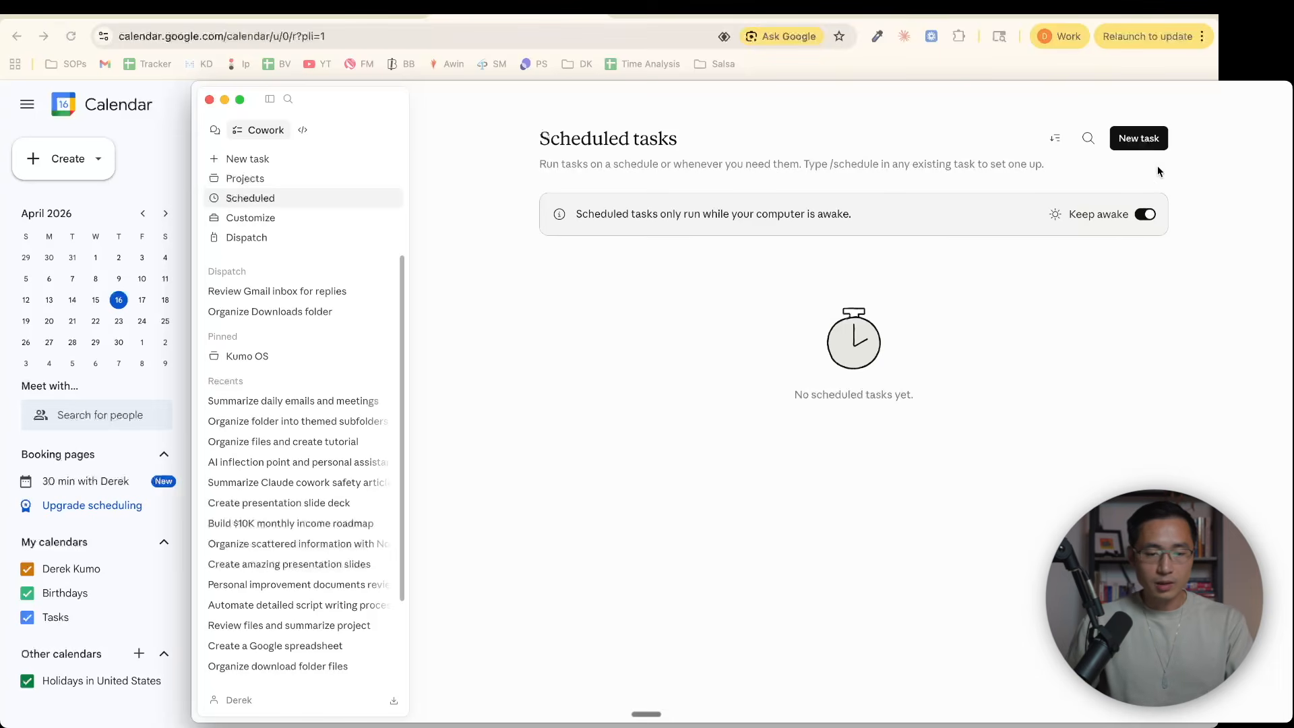
pyautogui.click(1127, 144)
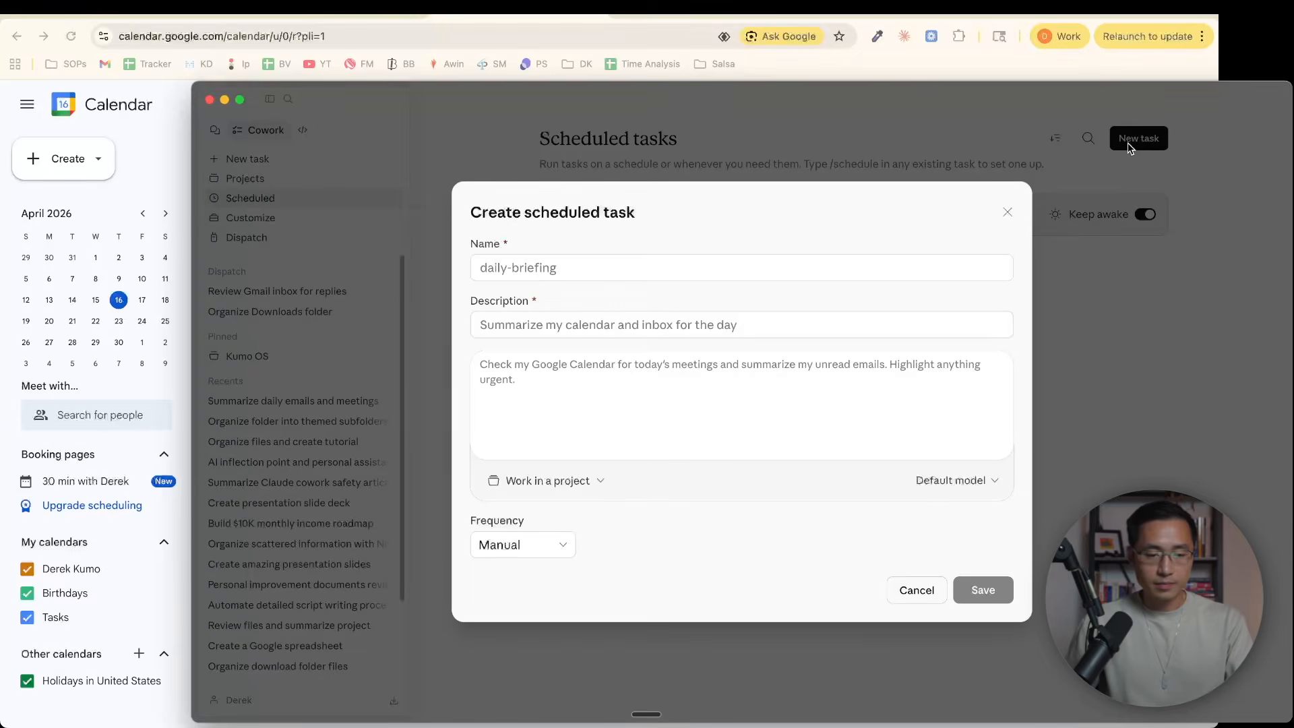
pyautogui.click(567, 270)
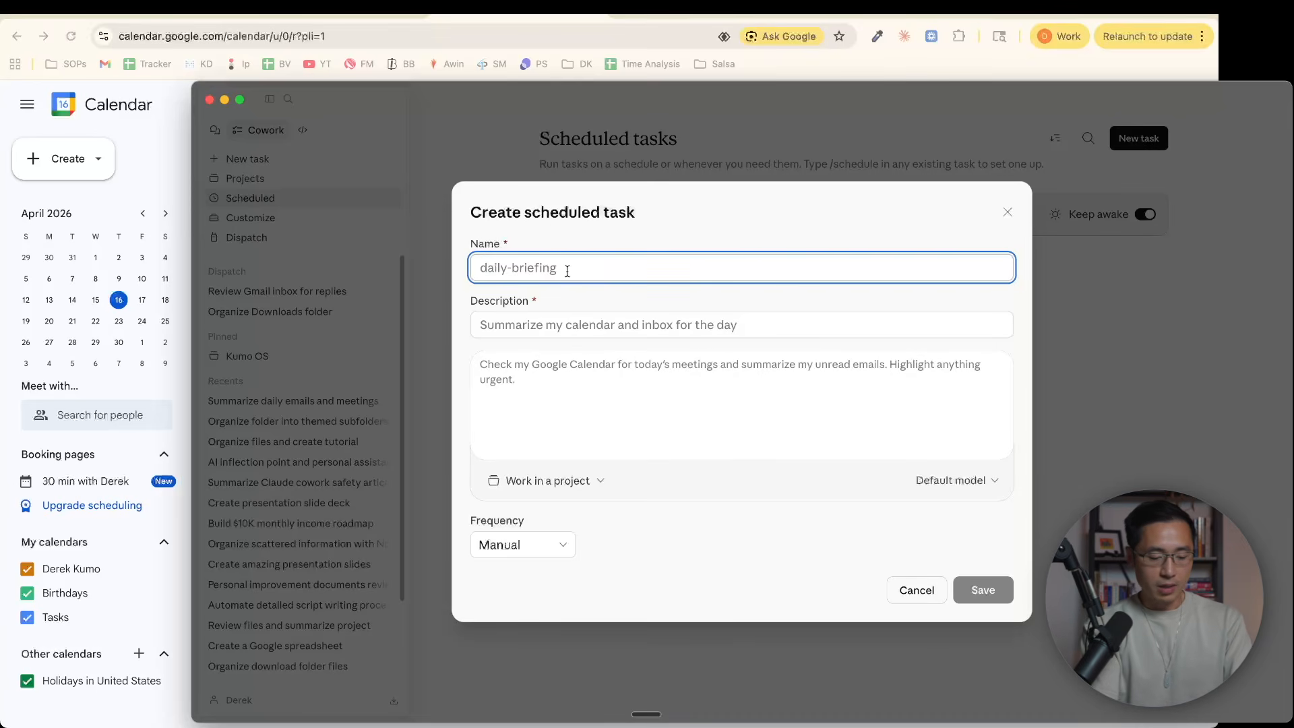
pyautogui.write('email-su')
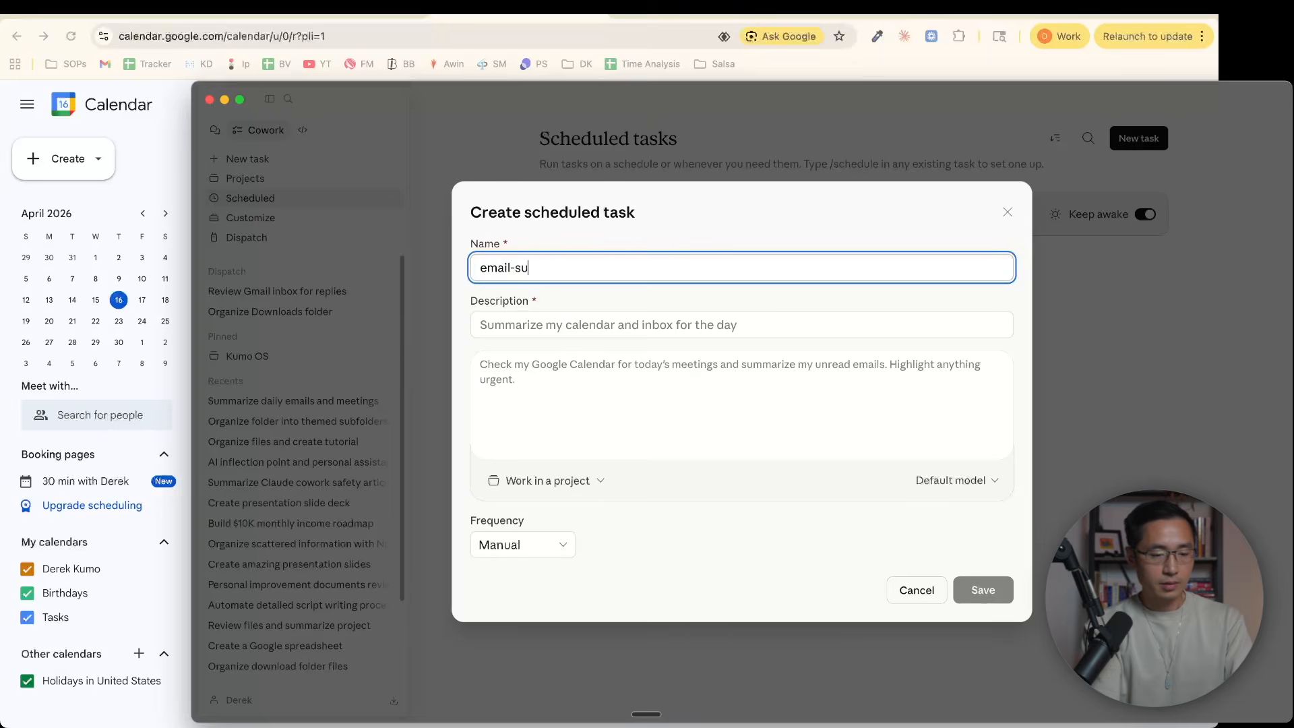
pyautogui.write('mmary')
pyautogui.click(512, 329)
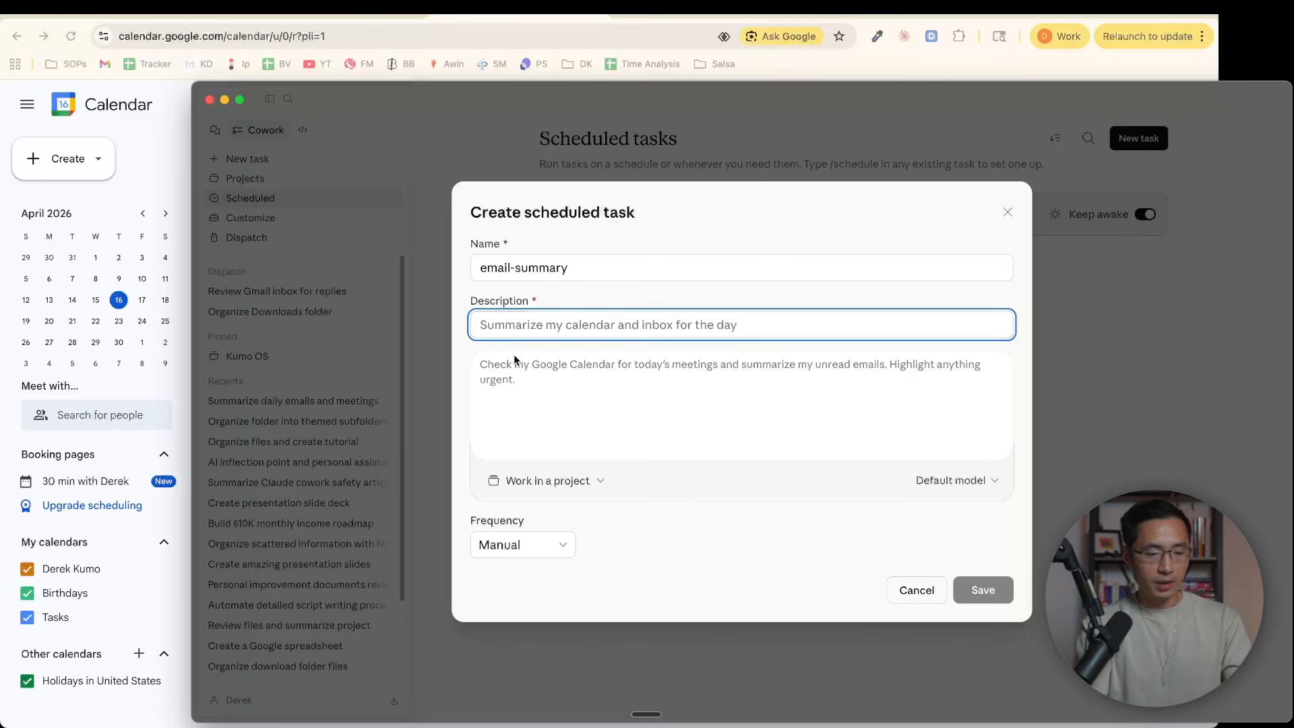
pyautogui.write('Daily ')
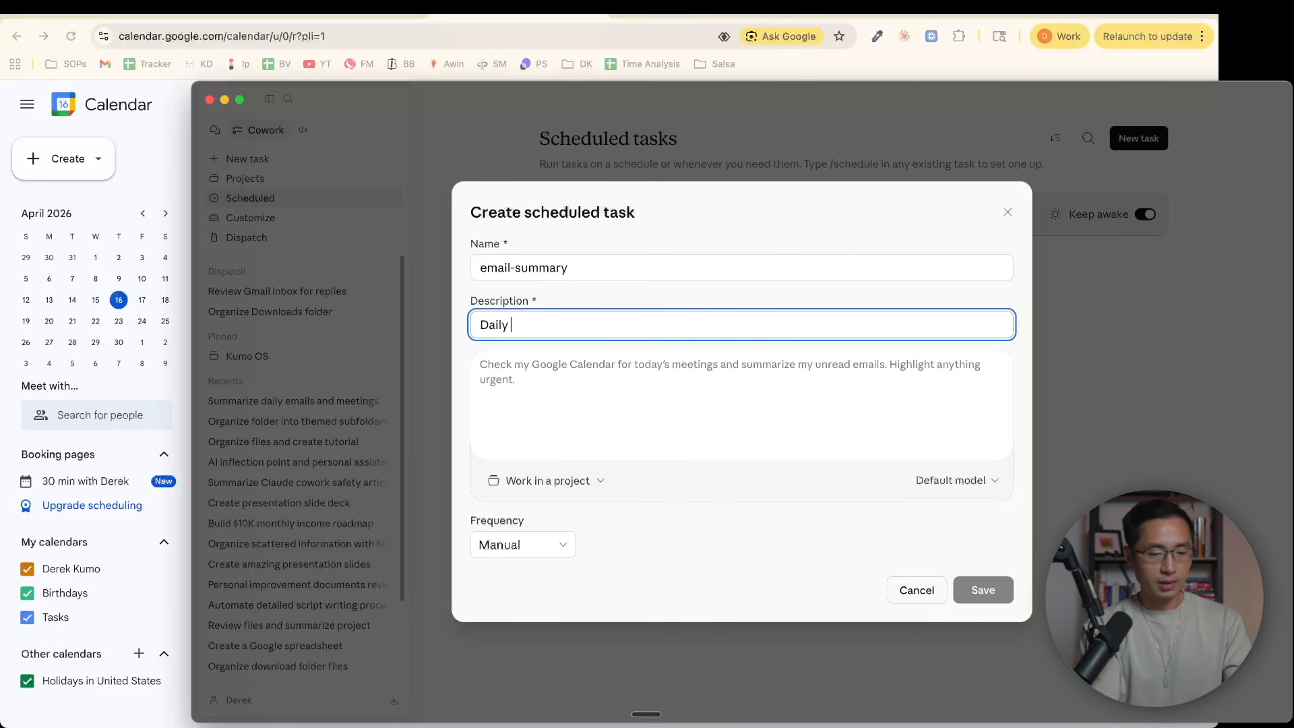
pyautogui.write('email summary')
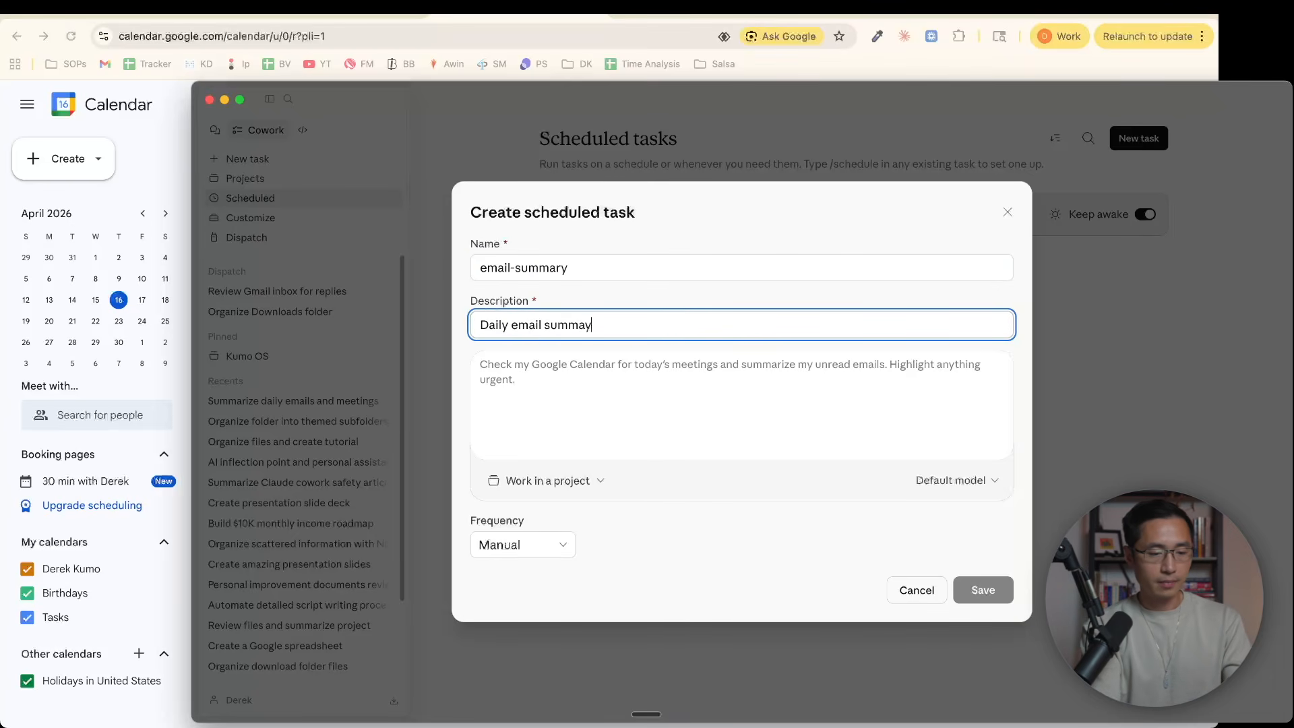
# Enter the scheduled task's instructions: "Check gmail and summarize my unread emails, highlight anything that's urgent"
pyautogui.press('Tab')
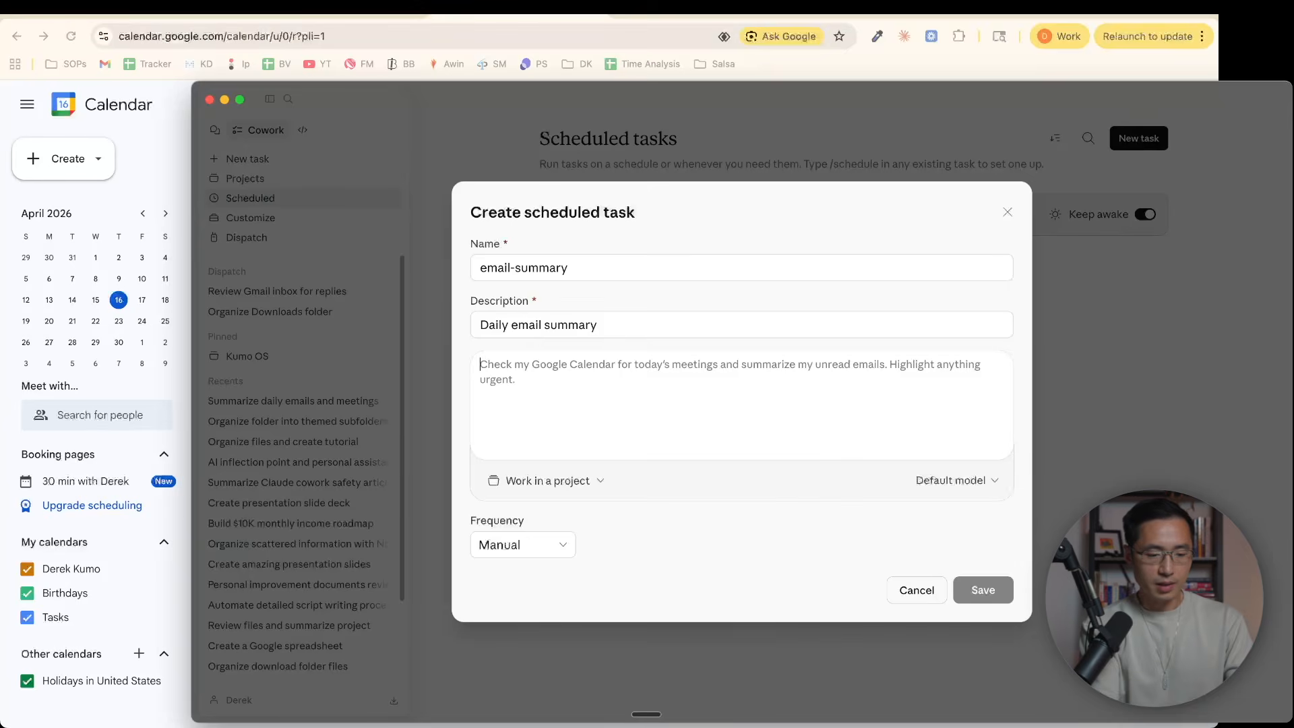
pyautogui.write('Check gmail and ')
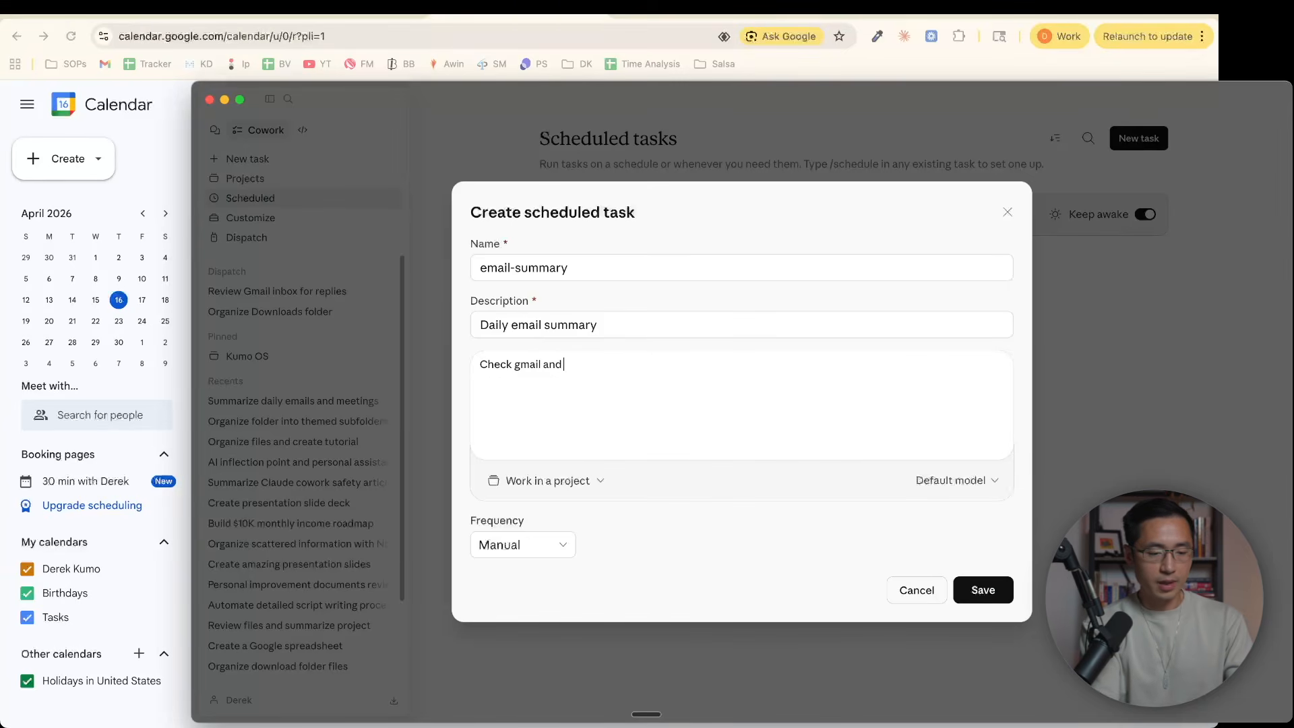
pyautogui.write('summarize my unread')
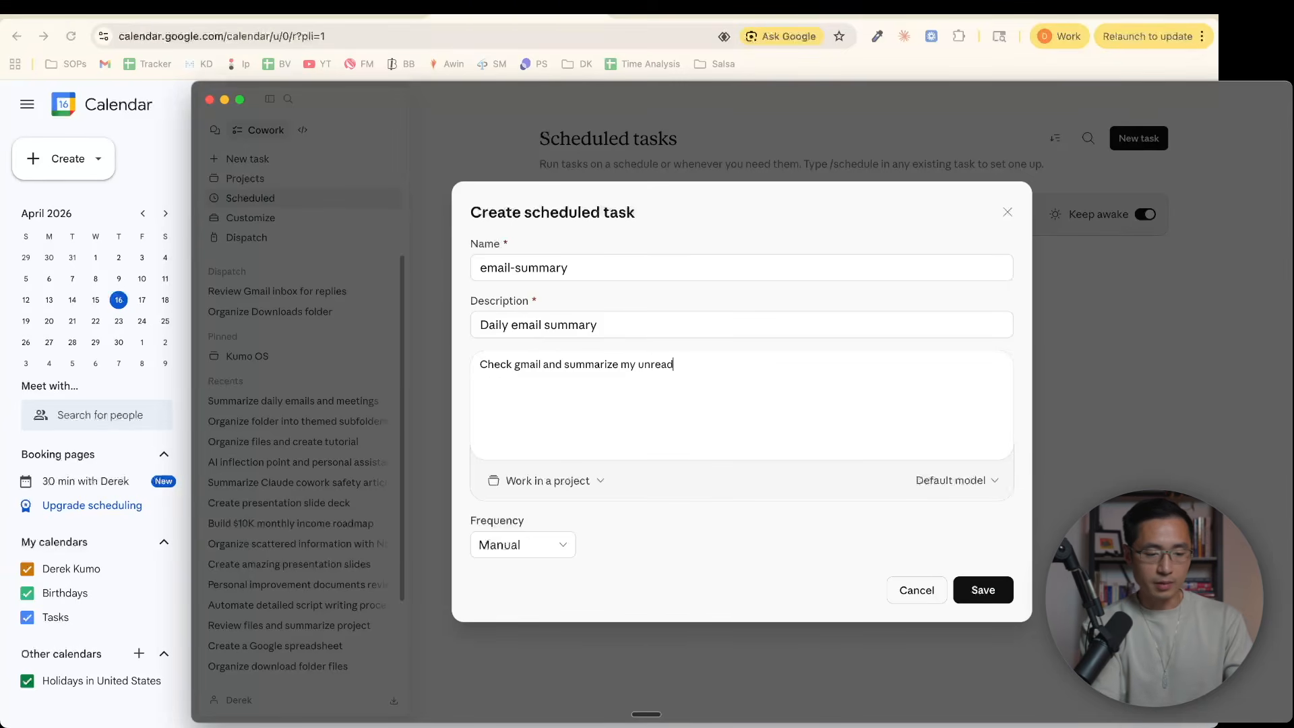
pyautogui.write(' emails, highlight an')
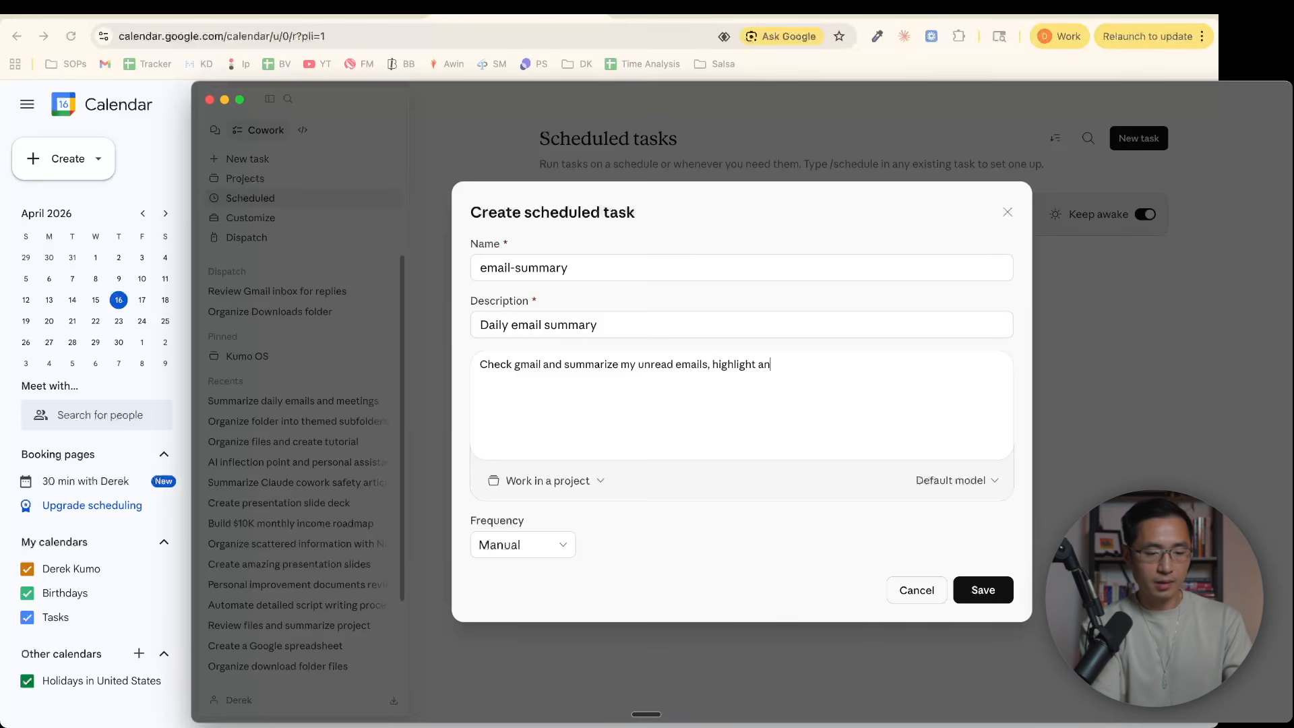
pyautogui.write("ything that's urgent")
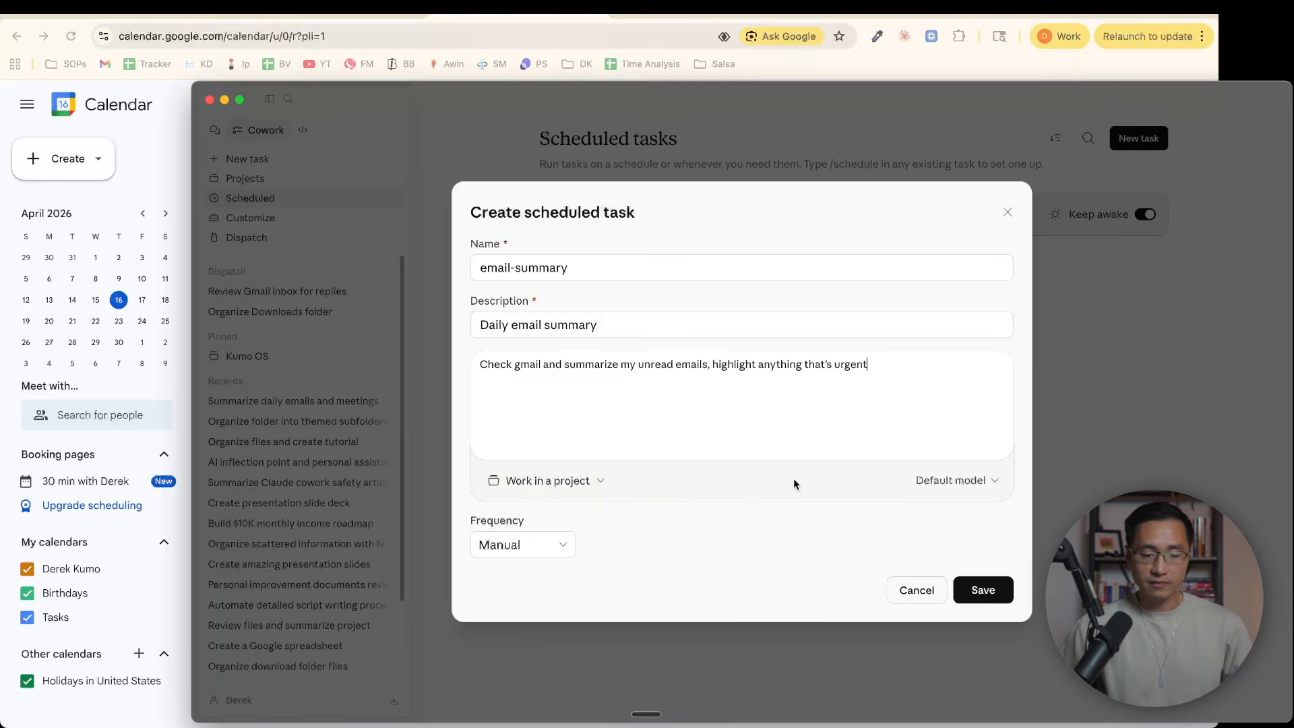
# Choose Claude Sonnet 4.6 as the scheduled task's model, set its frequency to Daily at 09:00 AM, and save it
pyautogui.click(944, 483)
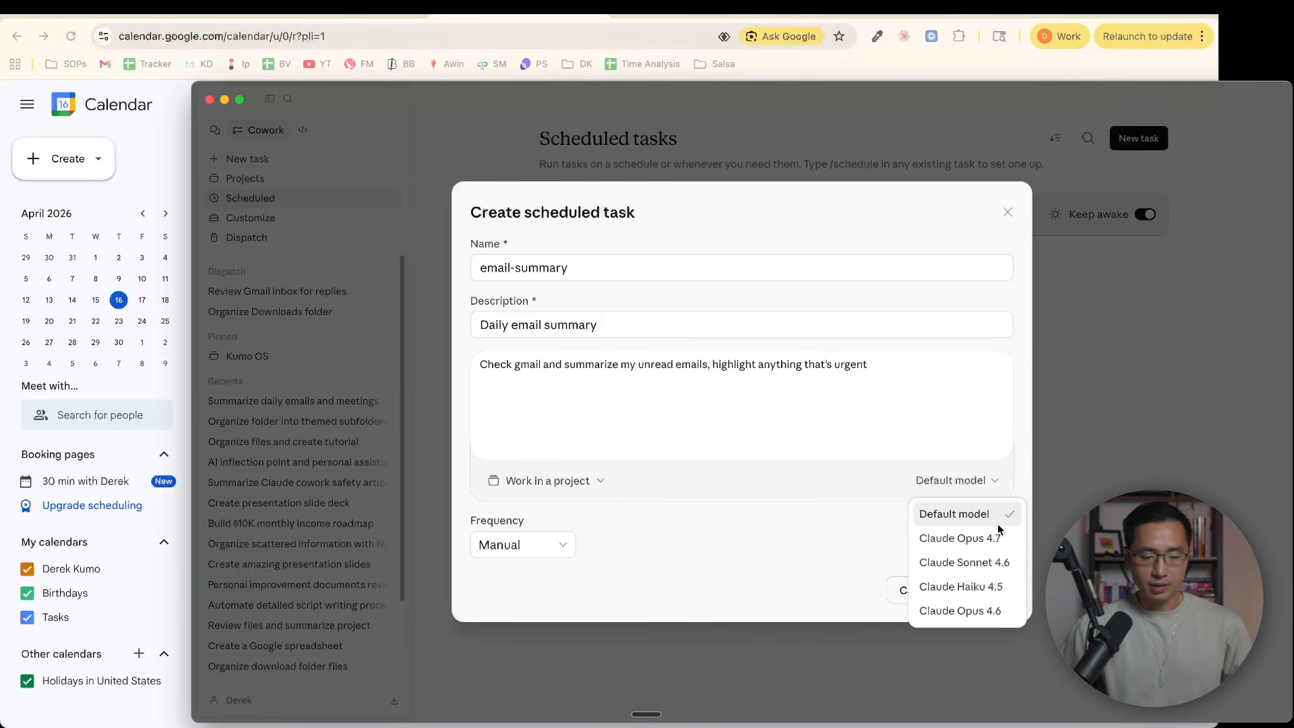
pyautogui.click(965, 562)
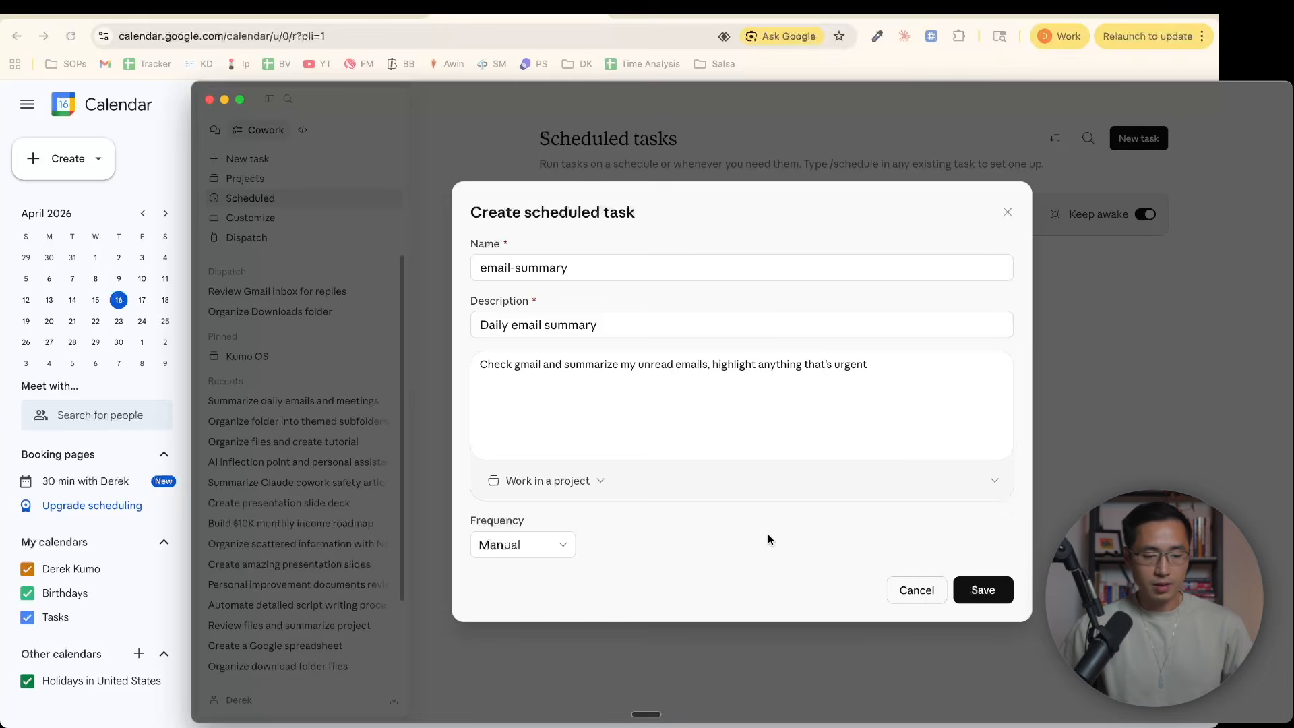
pyautogui.click(530, 555)
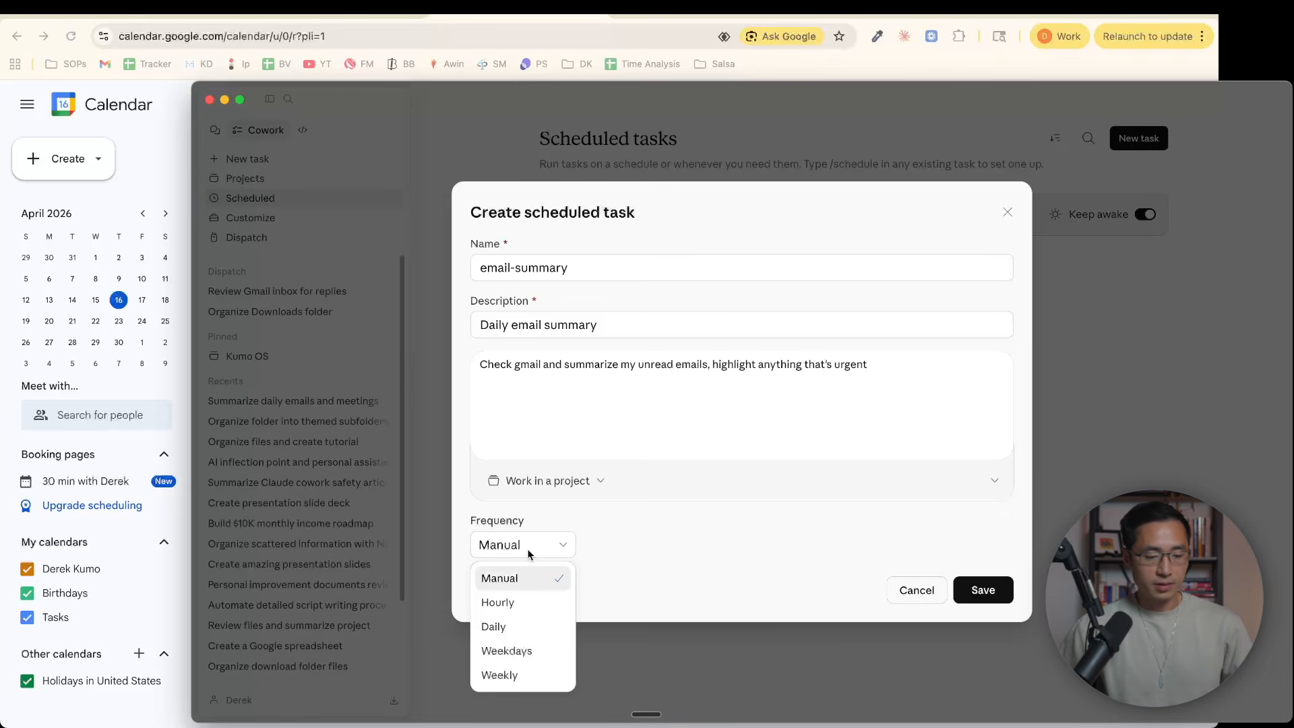
pyautogui.click(517, 632)
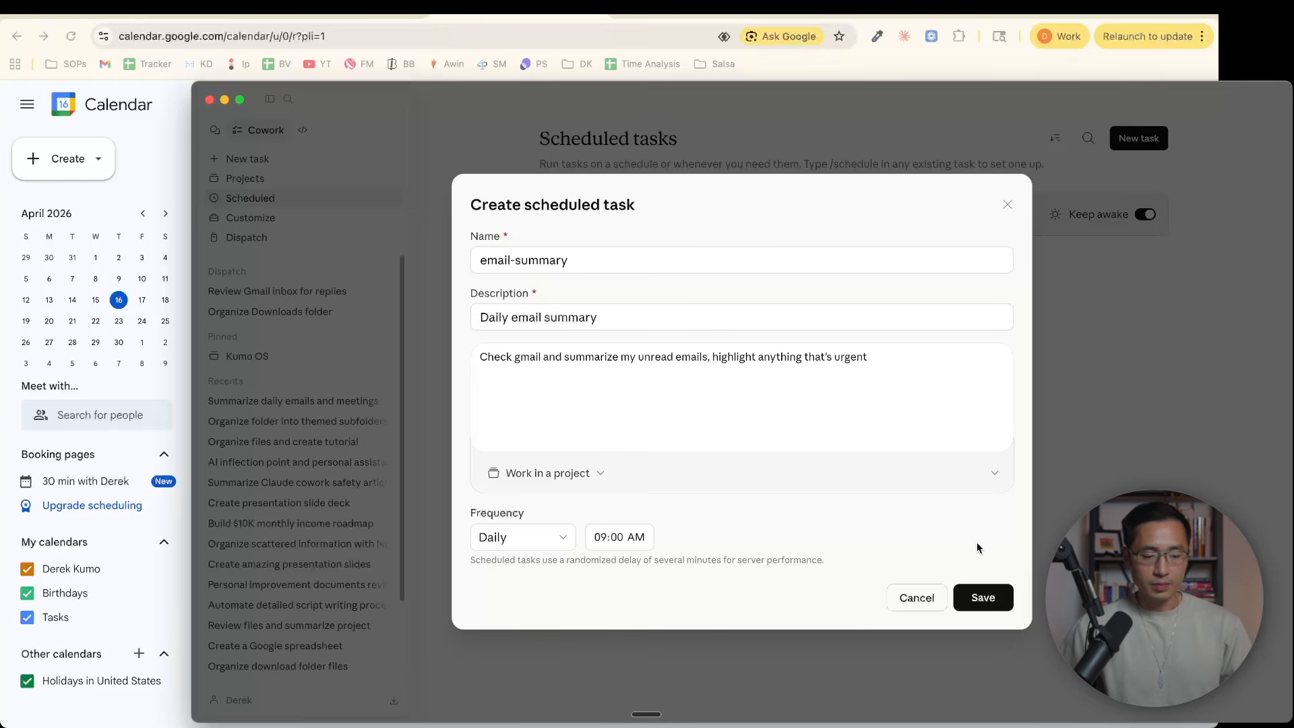
pyautogui.click(970, 594)
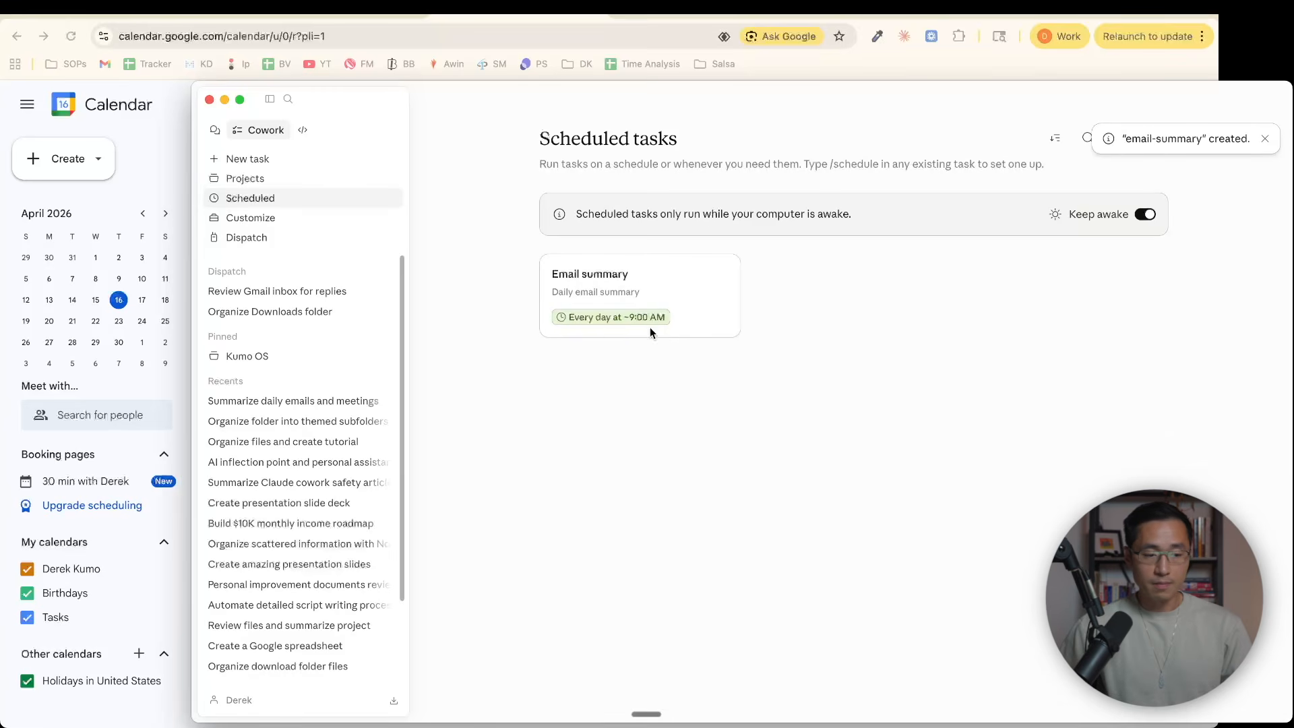
# Check the saved settings of the Email summary scheduled task, and run it immediately
pyautogui.click(638, 286)
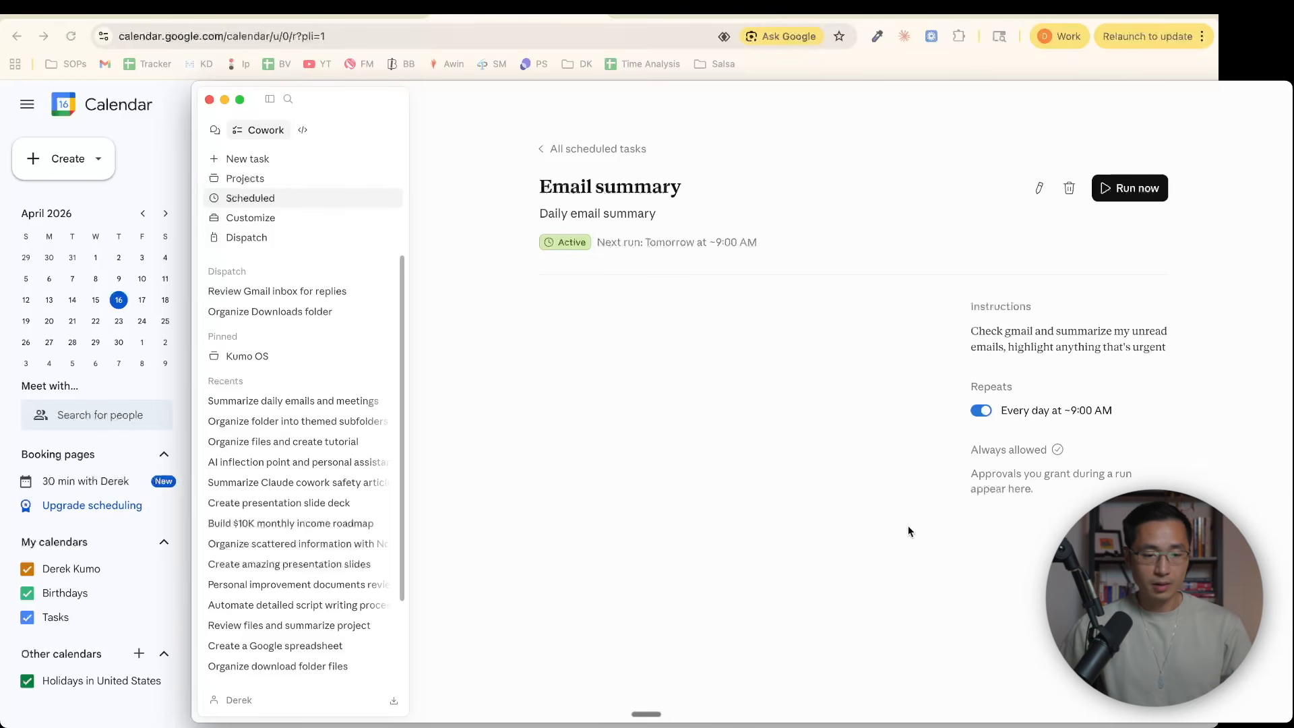
pyautogui.click(1039, 190)
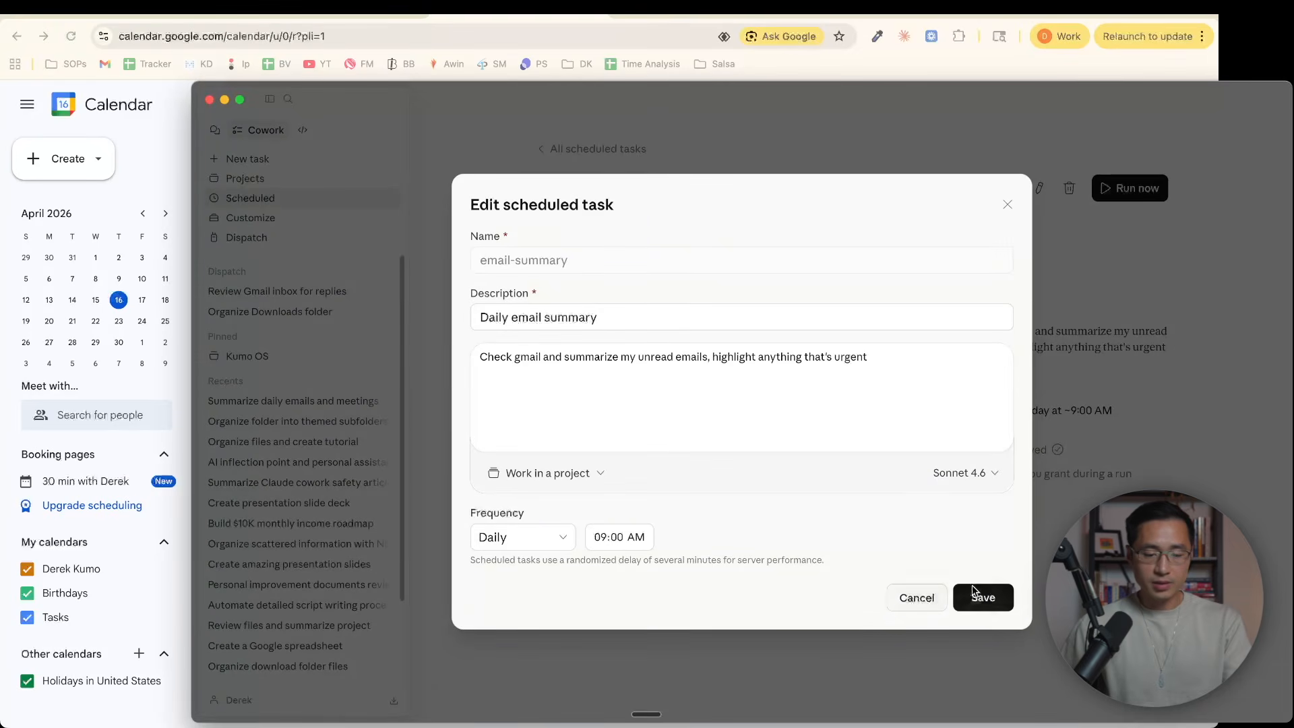
pyautogui.click(913, 599)
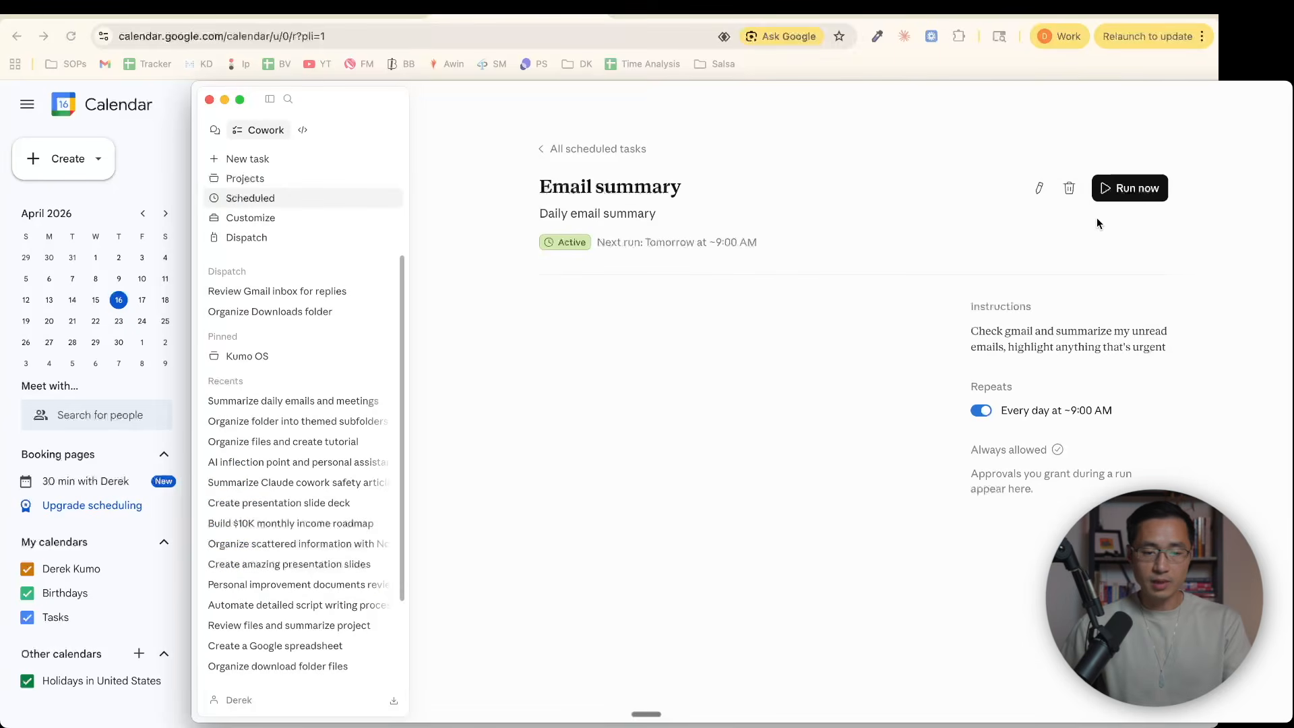
pyautogui.click(1131, 196)
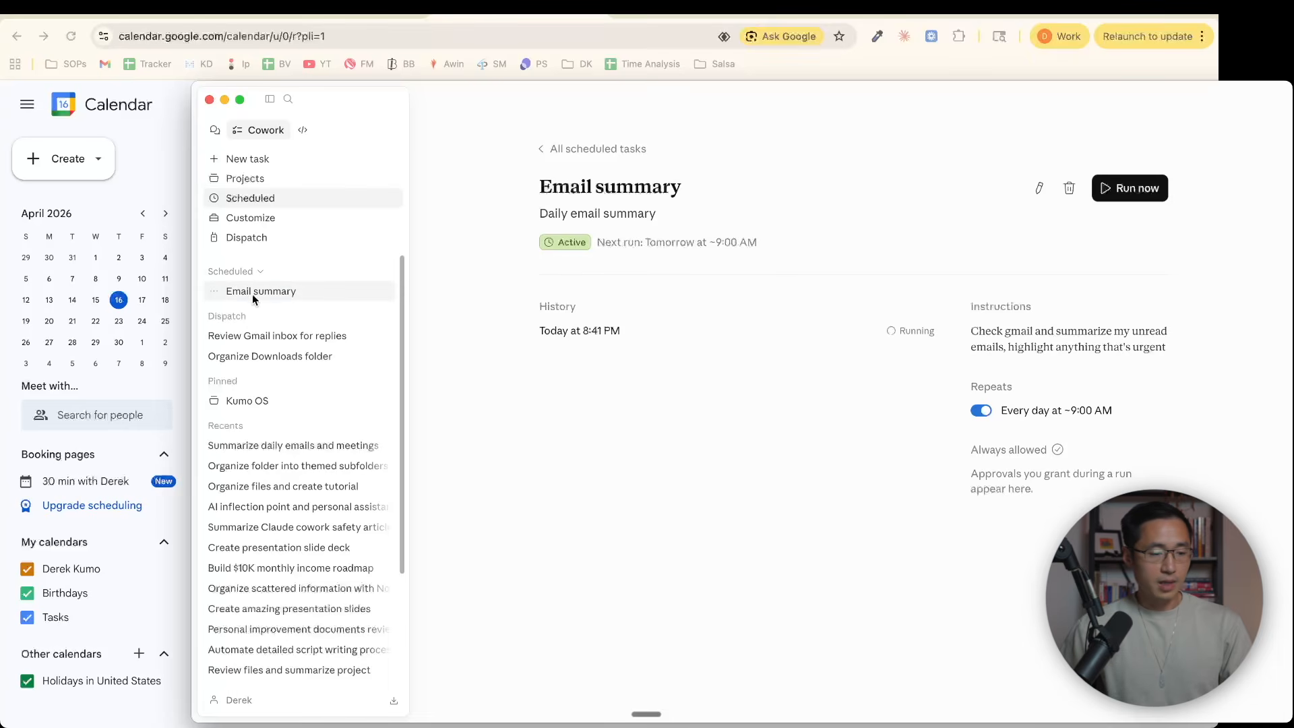
pyautogui.click(289, 294)
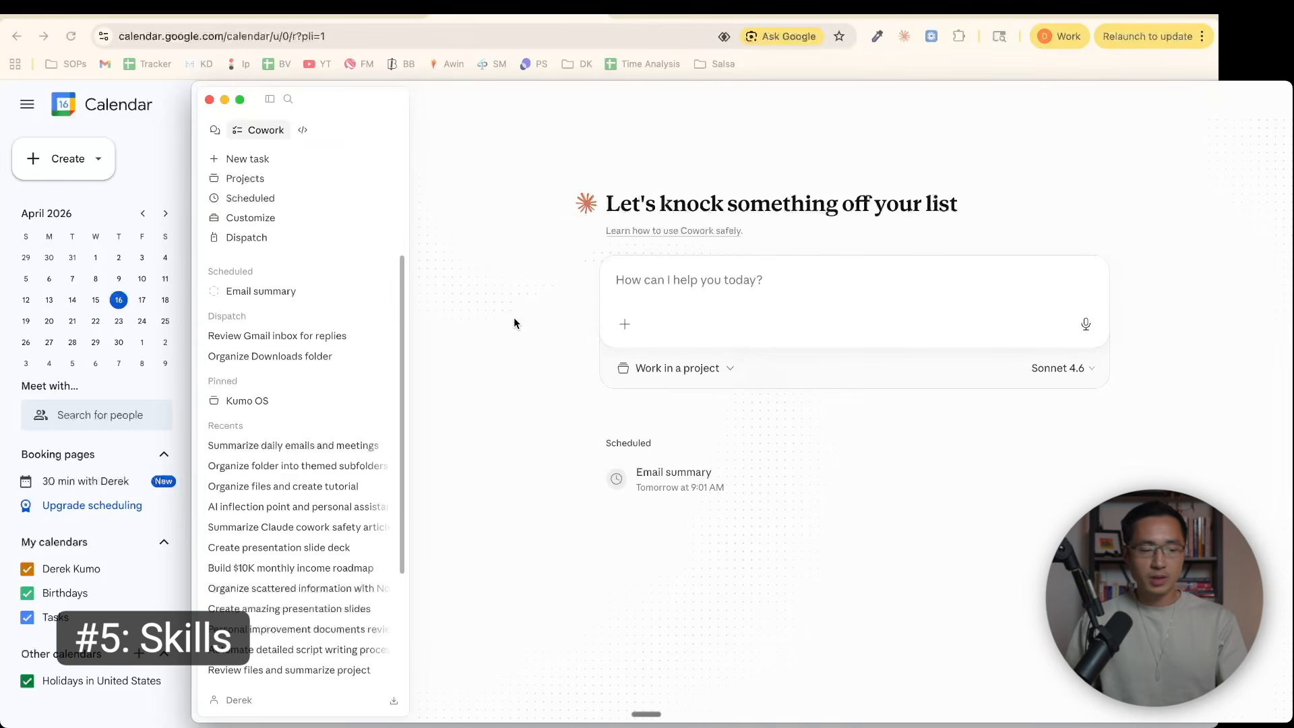
# Install Anthropic's brand-guidelines skill from the skills directory
pyautogui.click(278, 220)
pyautogui.click(265, 136)
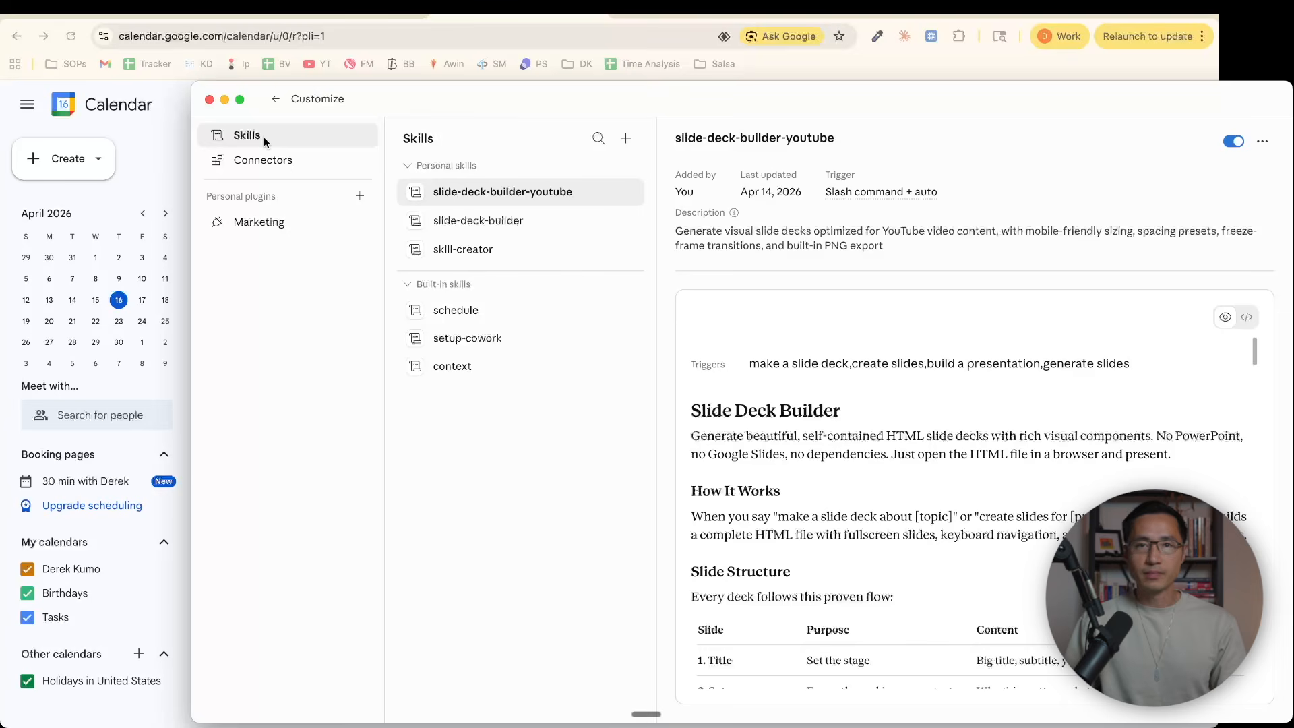
pyautogui.click(627, 140)
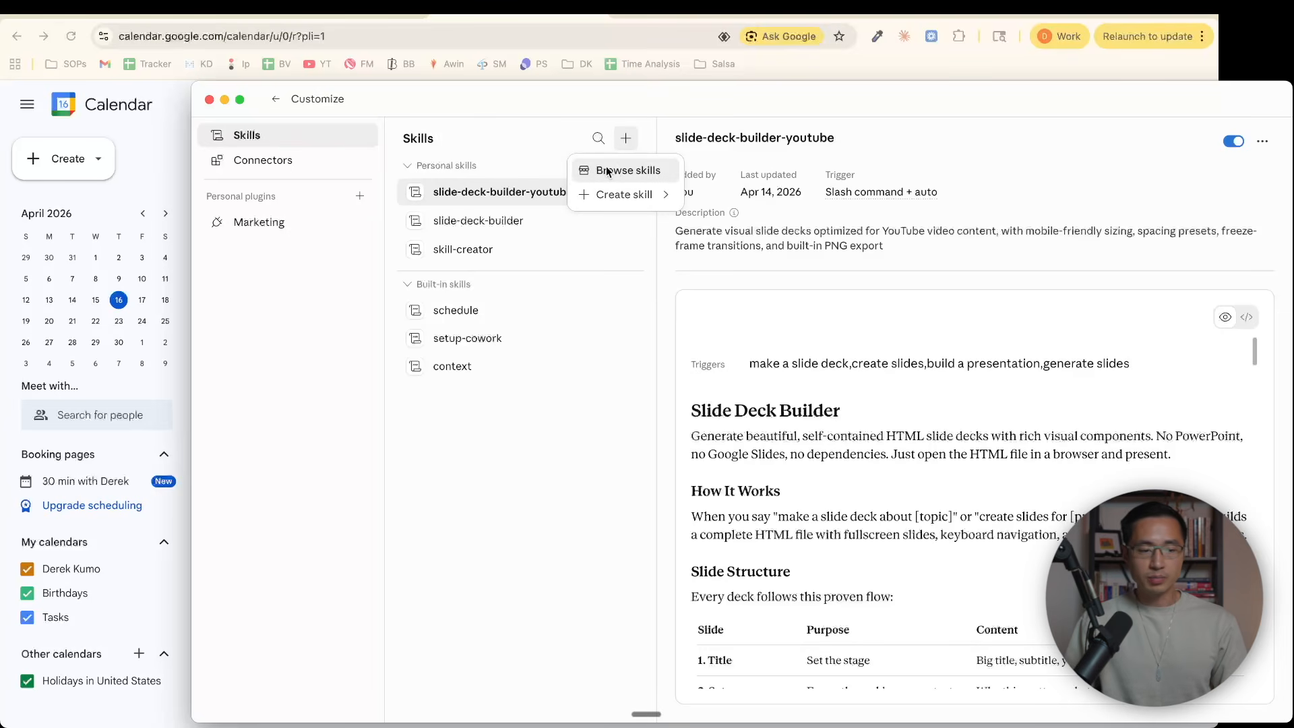
pyautogui.moveTo(608, 195)
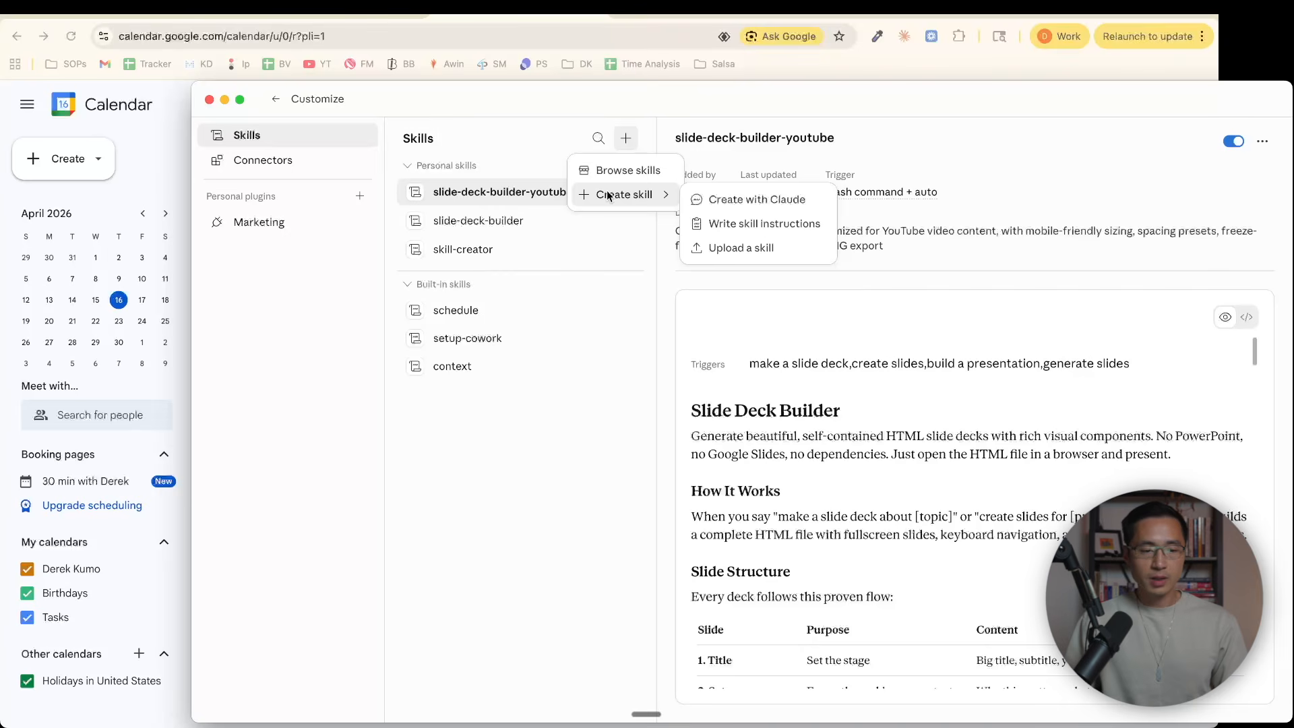
pyautogui.click(626, 171)
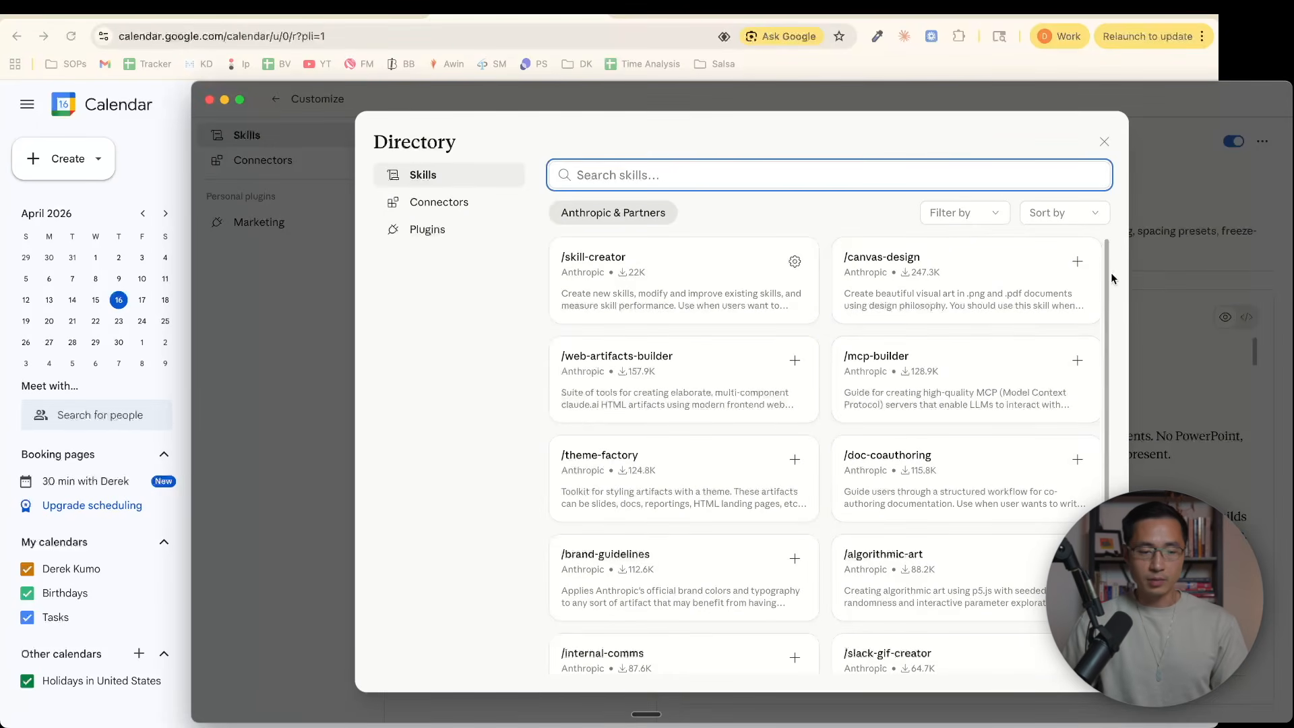
pyautogui.moveTo(1109, 280); pyautogui.dragTo(1105, 360)
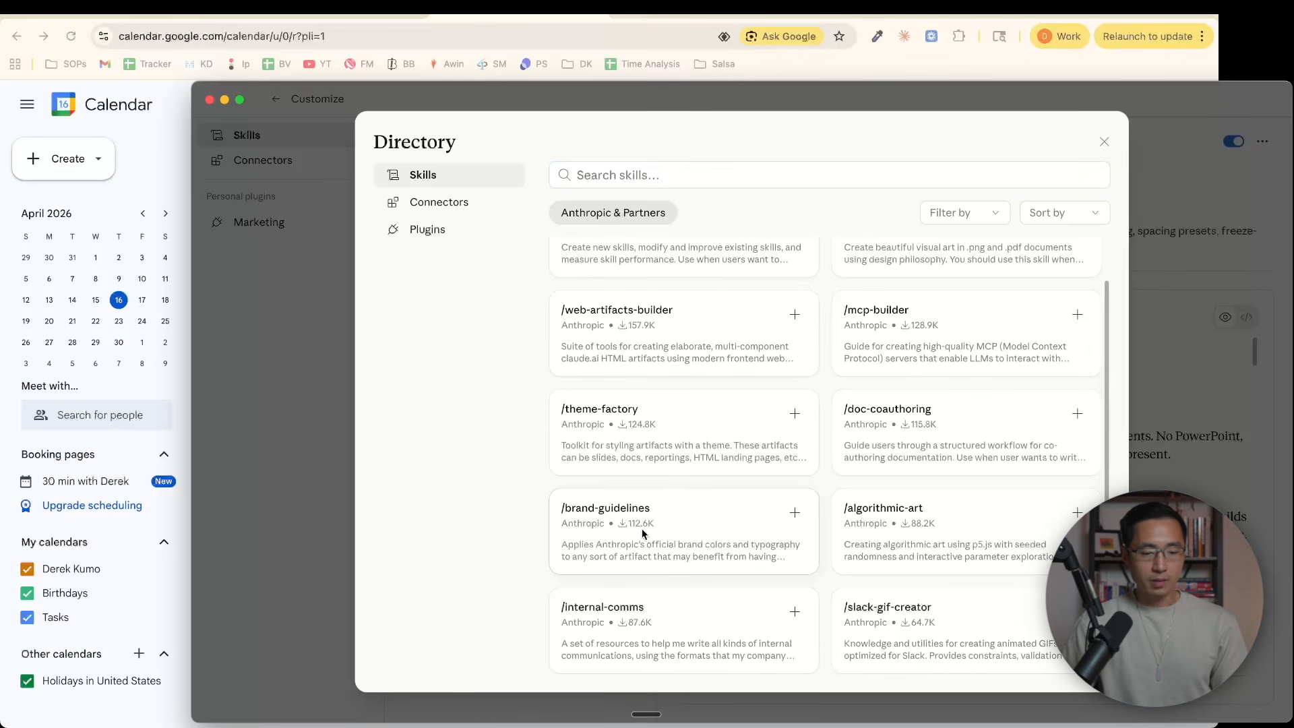
pyautogui.click(796, 514)
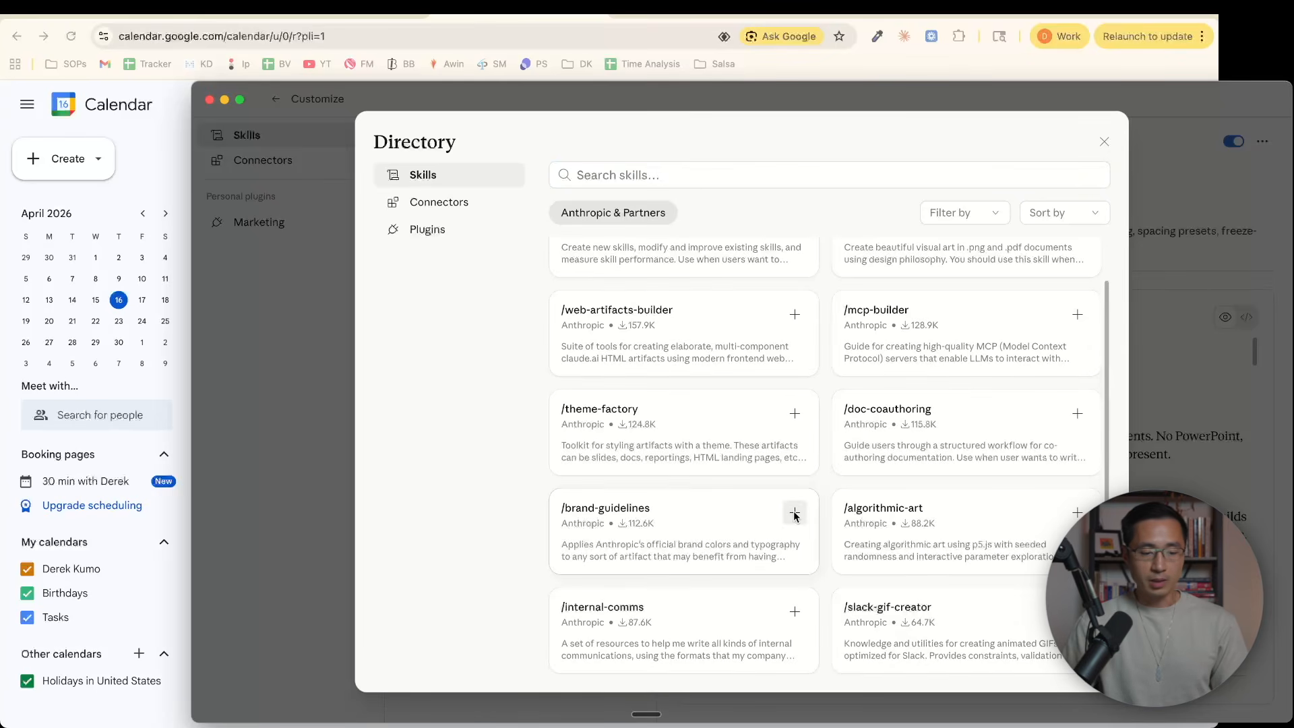
pyautogui.click(741, 280)
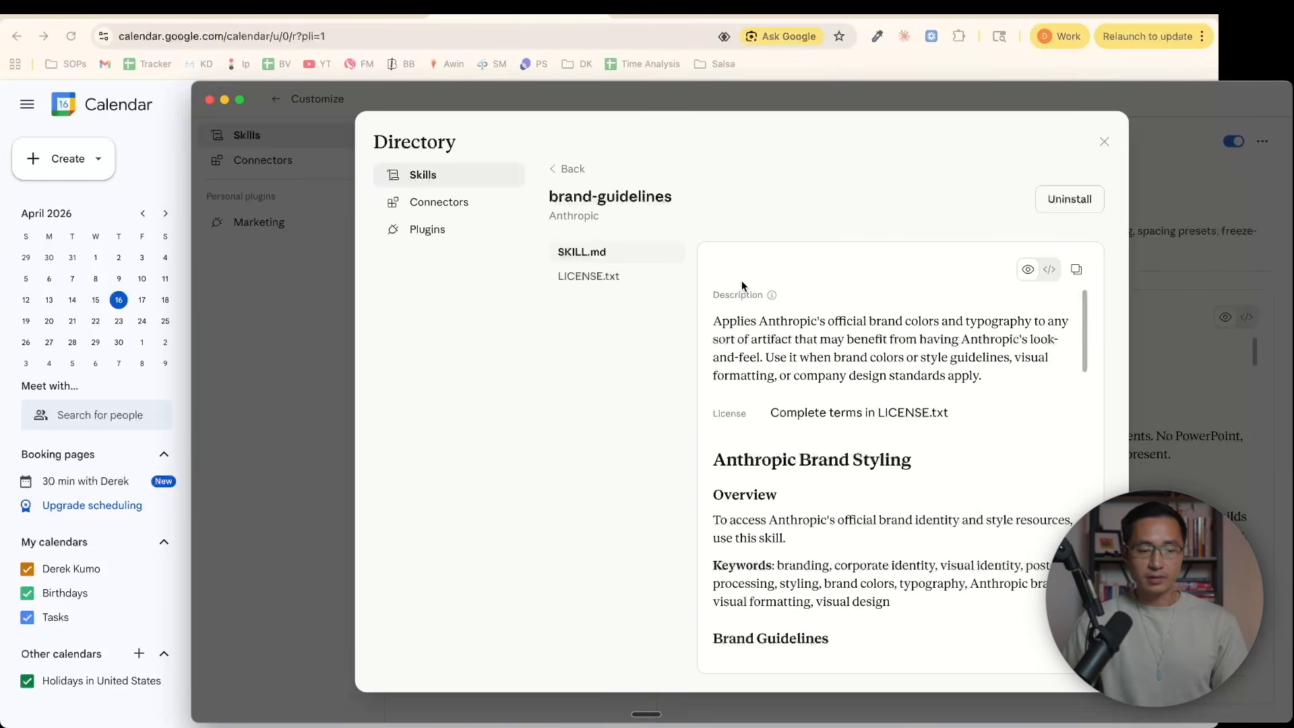
pyautogui.click(1104, 141)
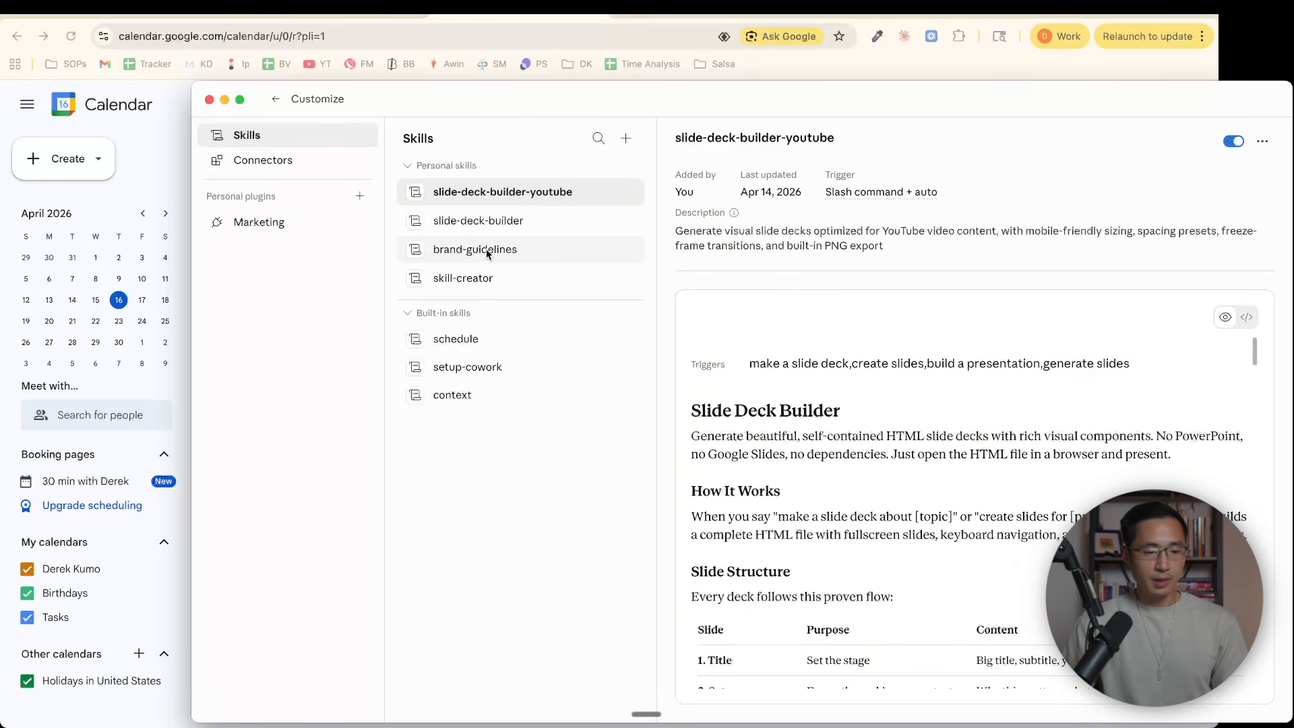
# View the details of the installed brand-guidelines skill and look over the skills directory again
pyautogui.click(446, 253)
pyautogui.click(449, 249)
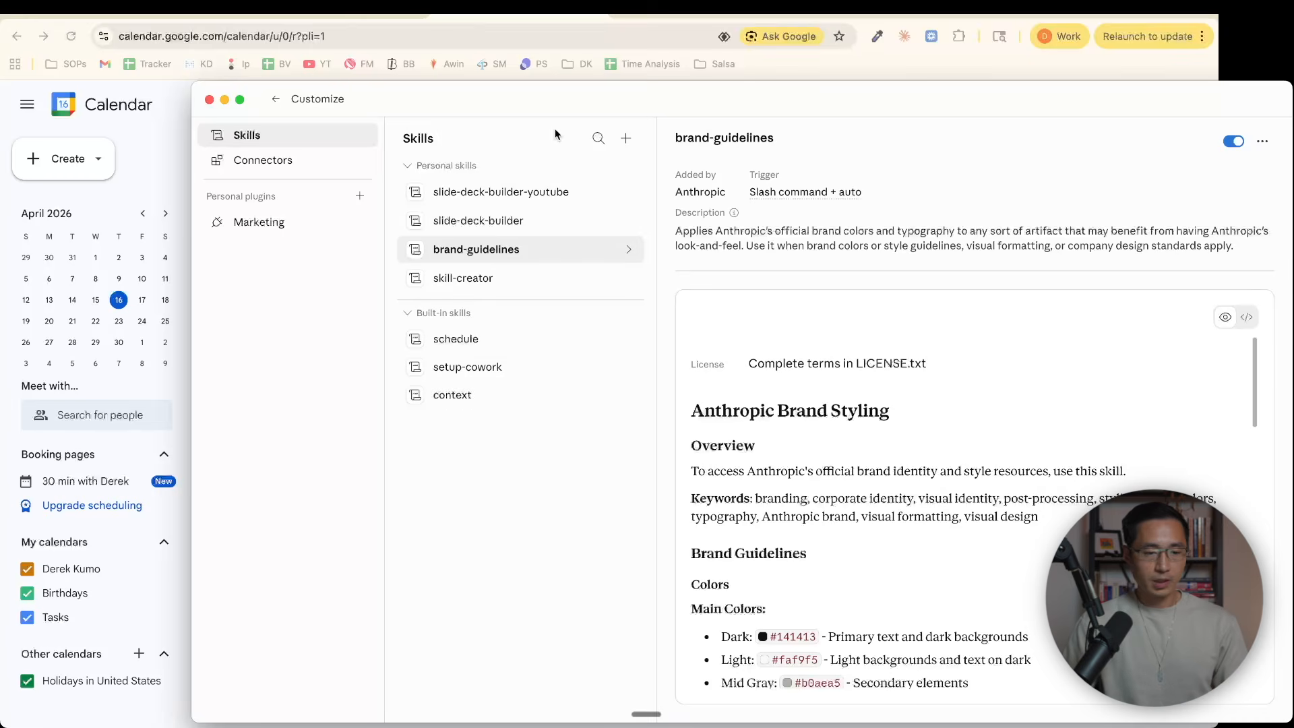
pyautogui.click(626, 144)
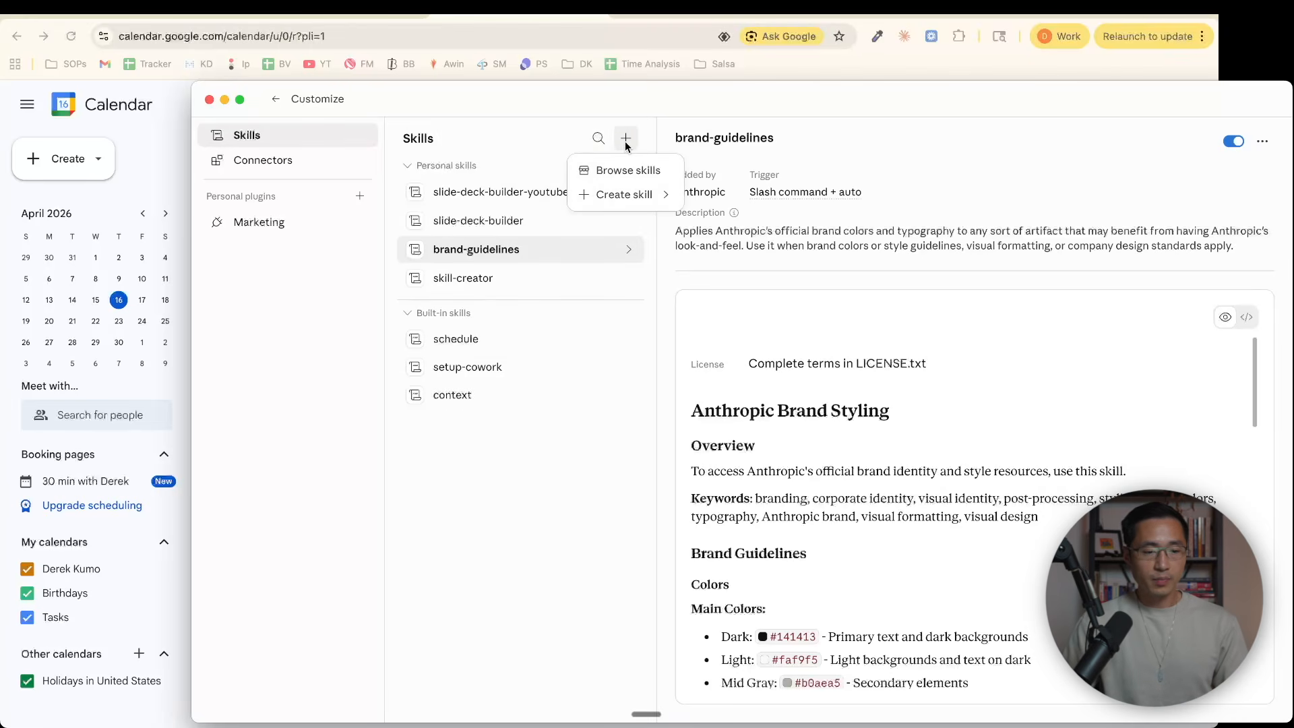
pyautogui.click(628, 170)
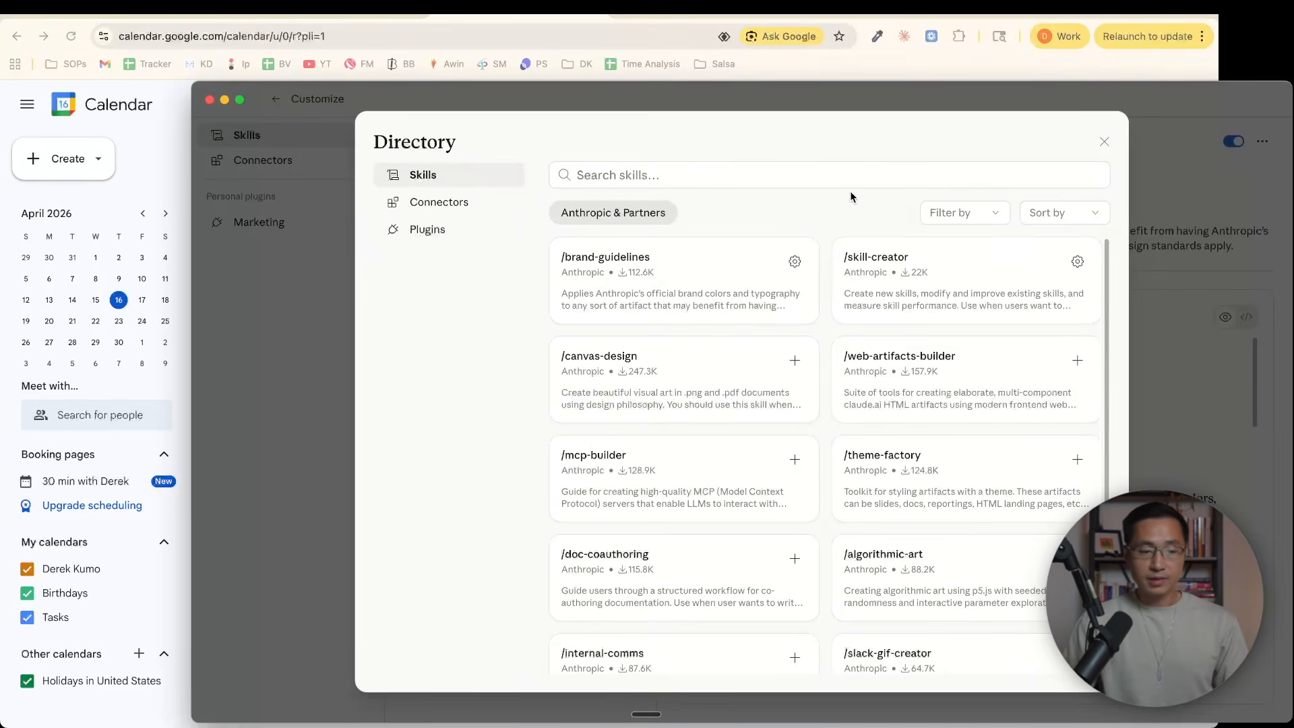
pyautogui.click(1104, 141)
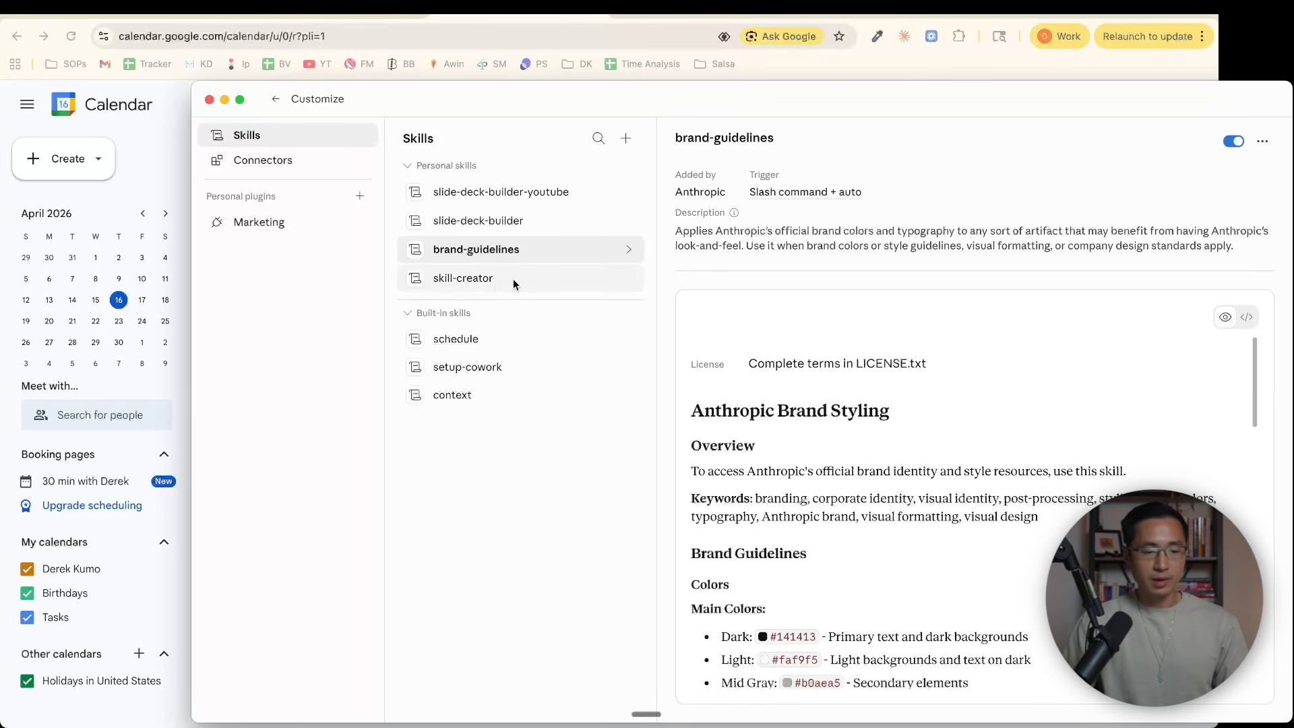
# Start a new Cowork task that invokes the /skill-creator skill
pyautogui.click(276, 99)
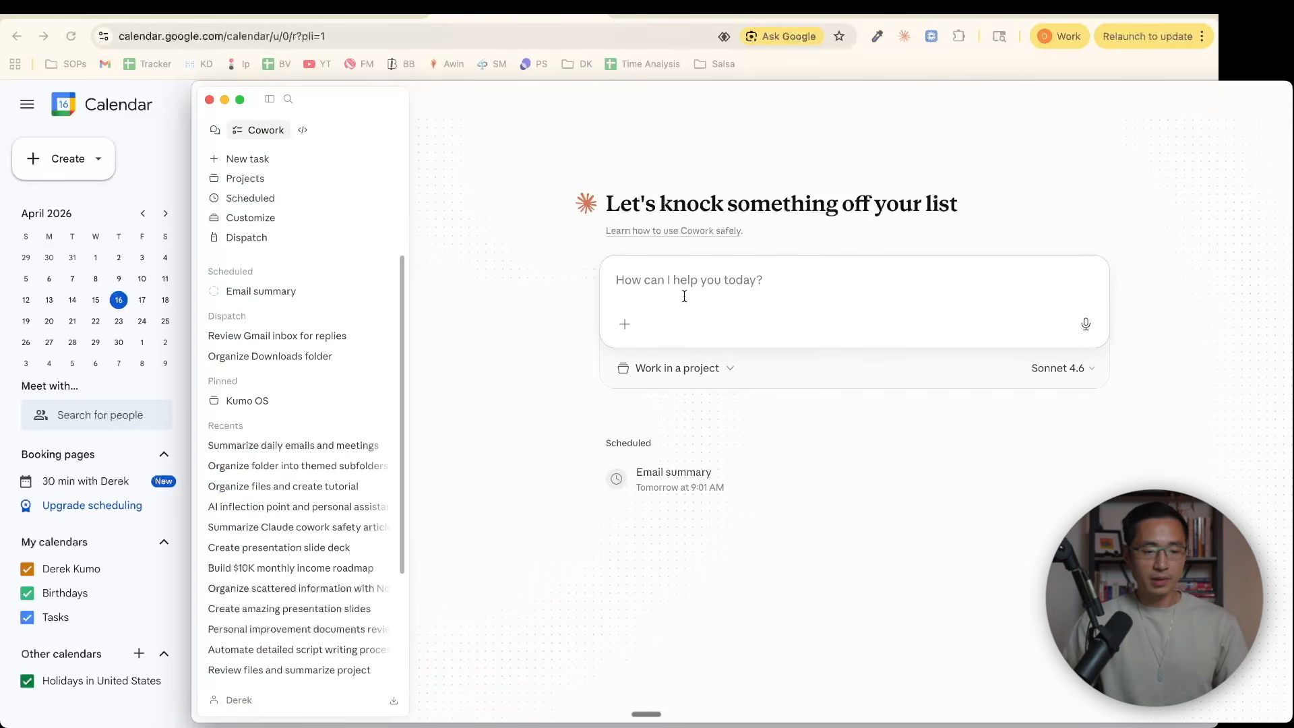
pyautogui.write('/')
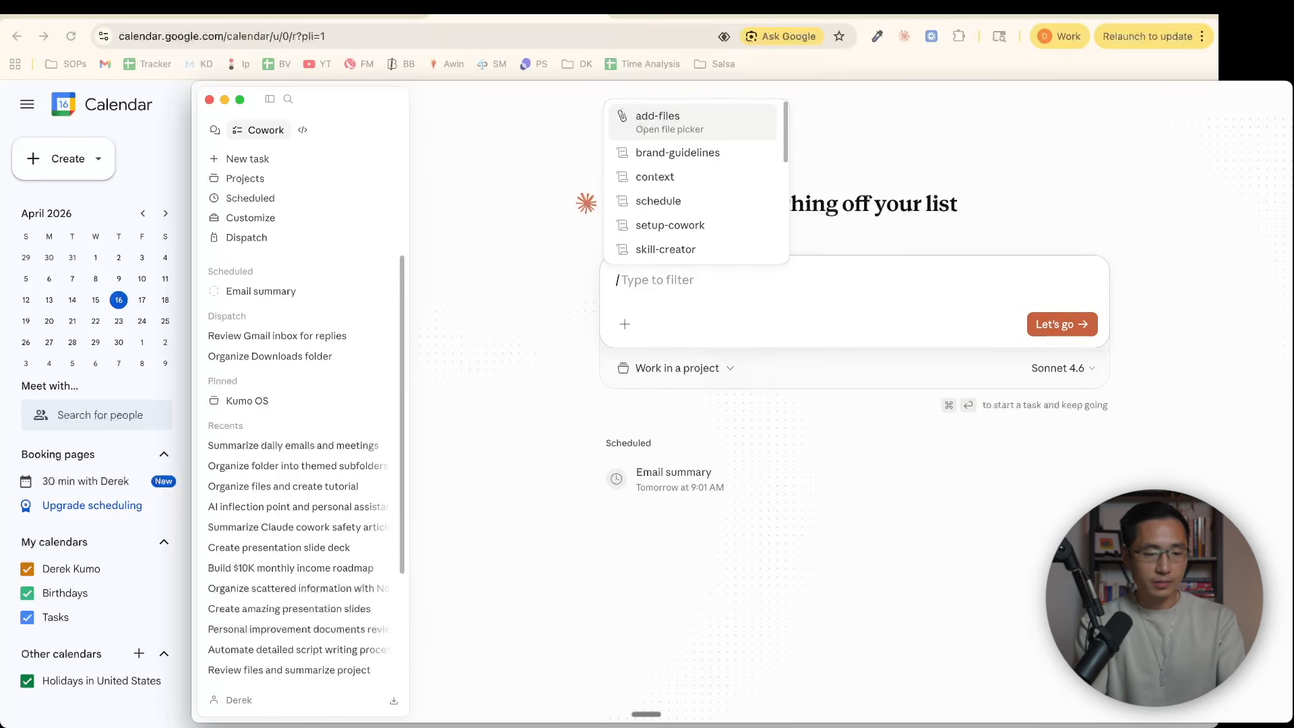
pyautogui.click(656, 247)
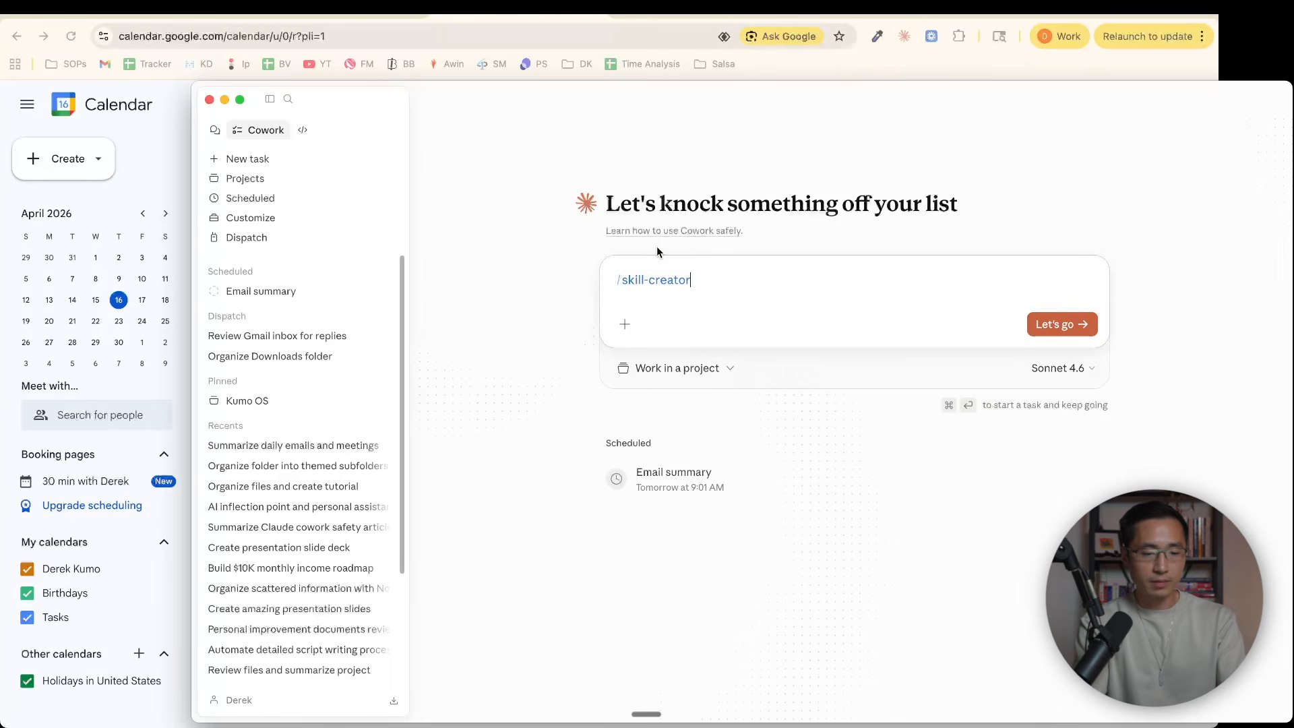
pyautogui.click(1061, 324)
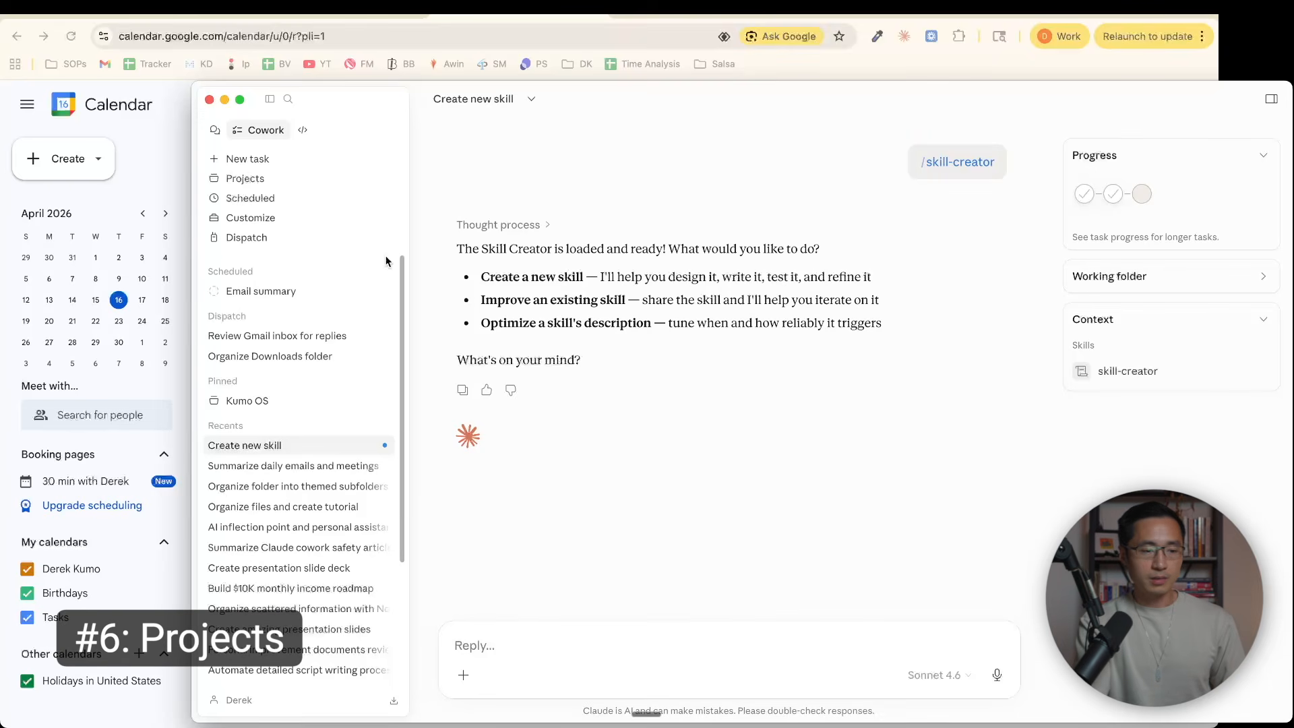
# View the Projects overview and the Dispatch page
pyautogui.click(257, 180)
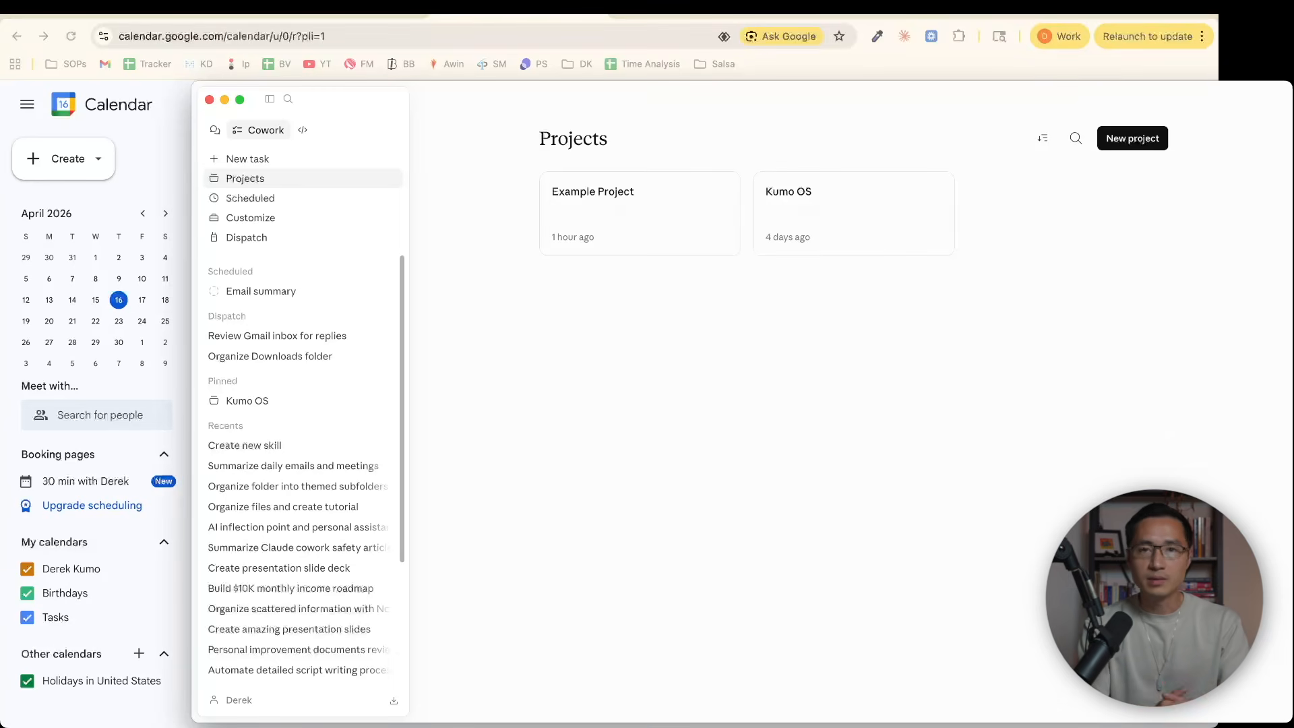
pyautogui.click(263, 240)
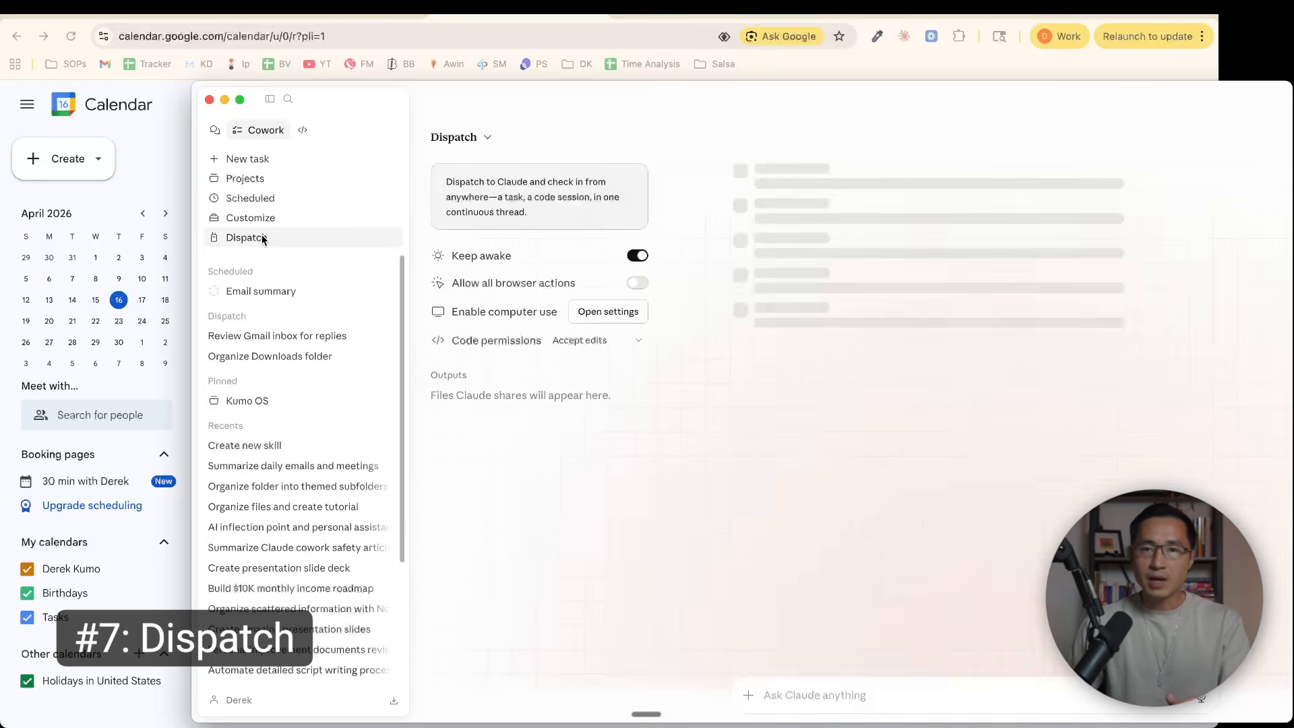